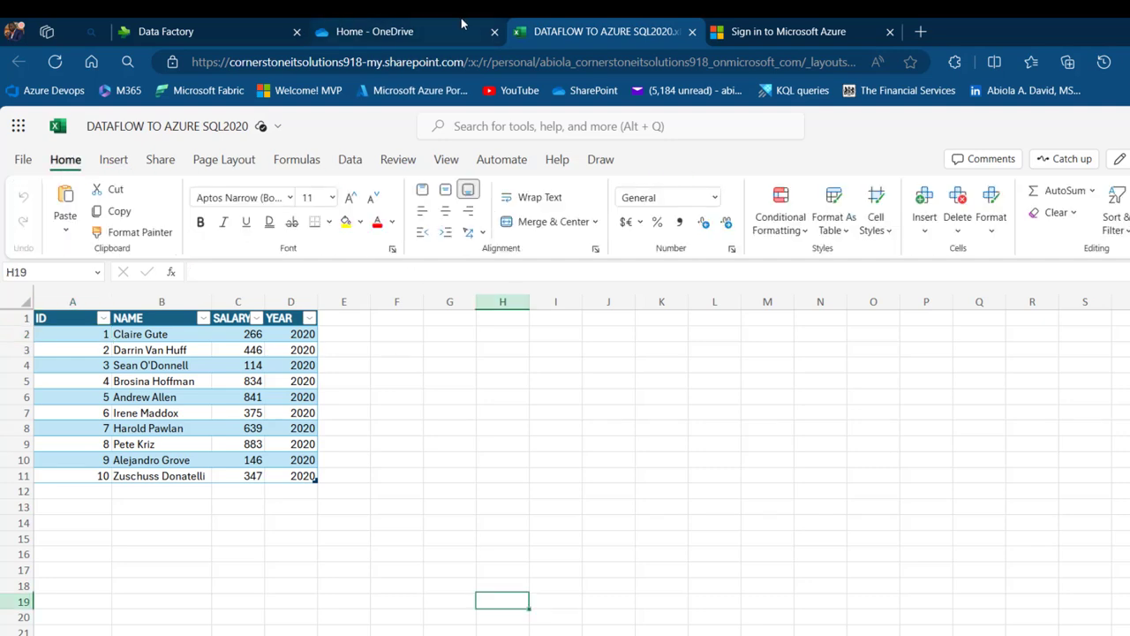
Confirm in Table Design that the SQL2020 workbook's table is named sales2020
left_click(388, 31)
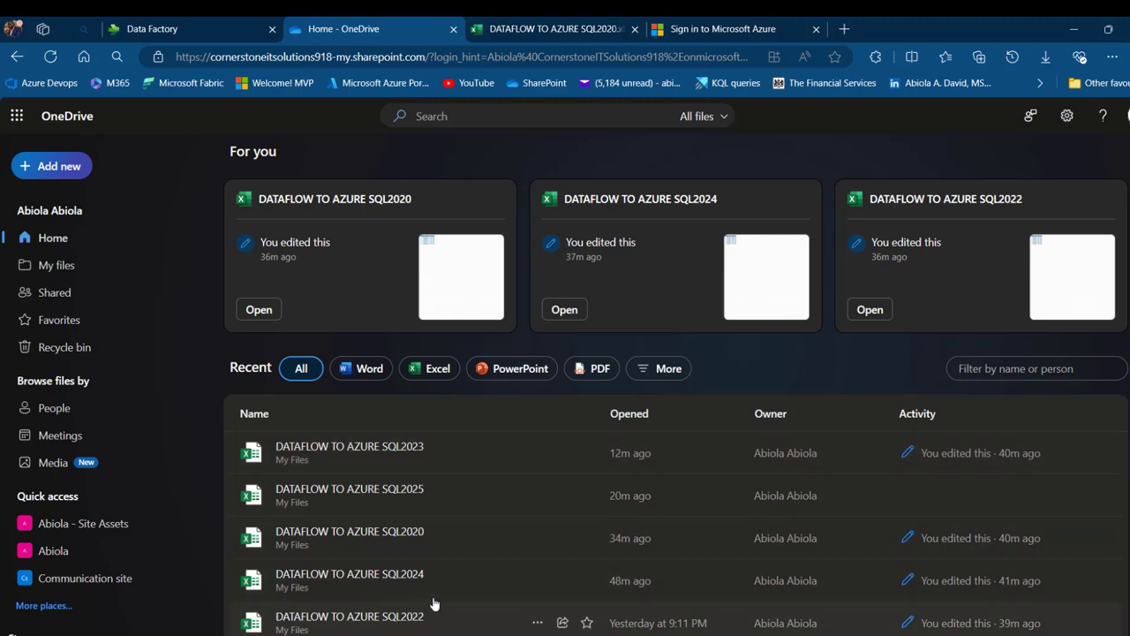
left_click(576, 23)
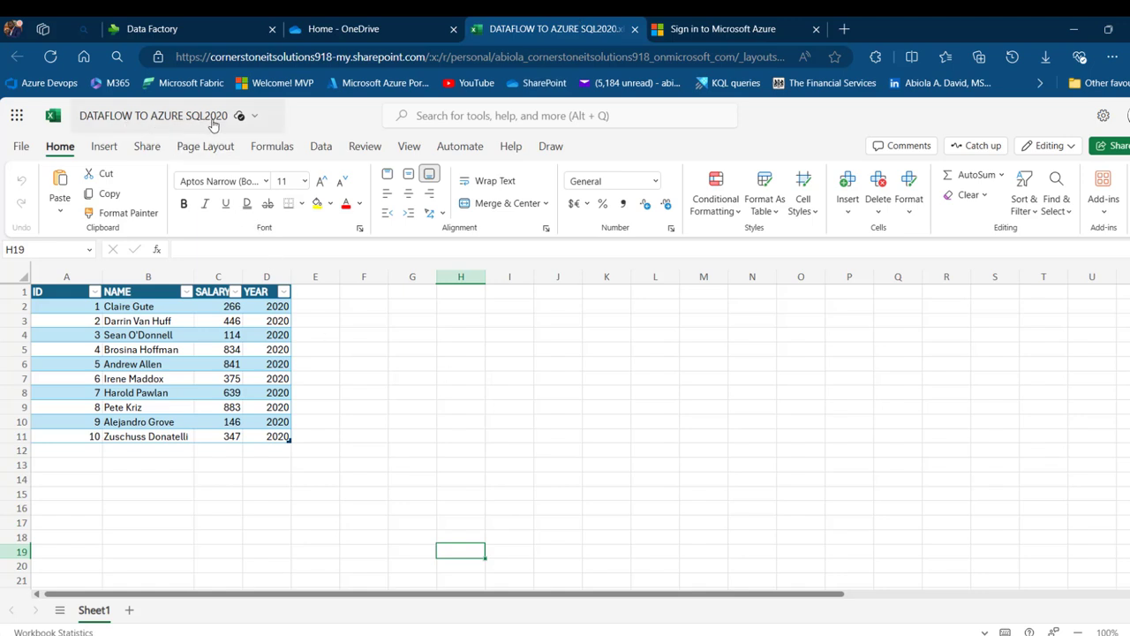
left_click_drag(62, 296, 276, 433)
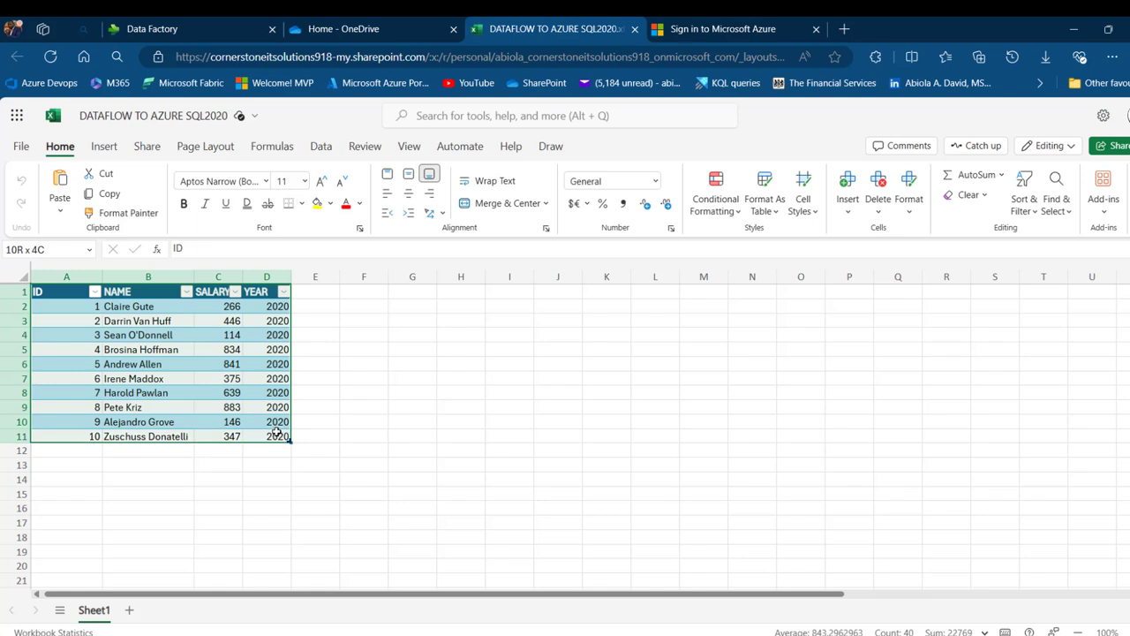
left_click_drag(59, 306, 281, 463)
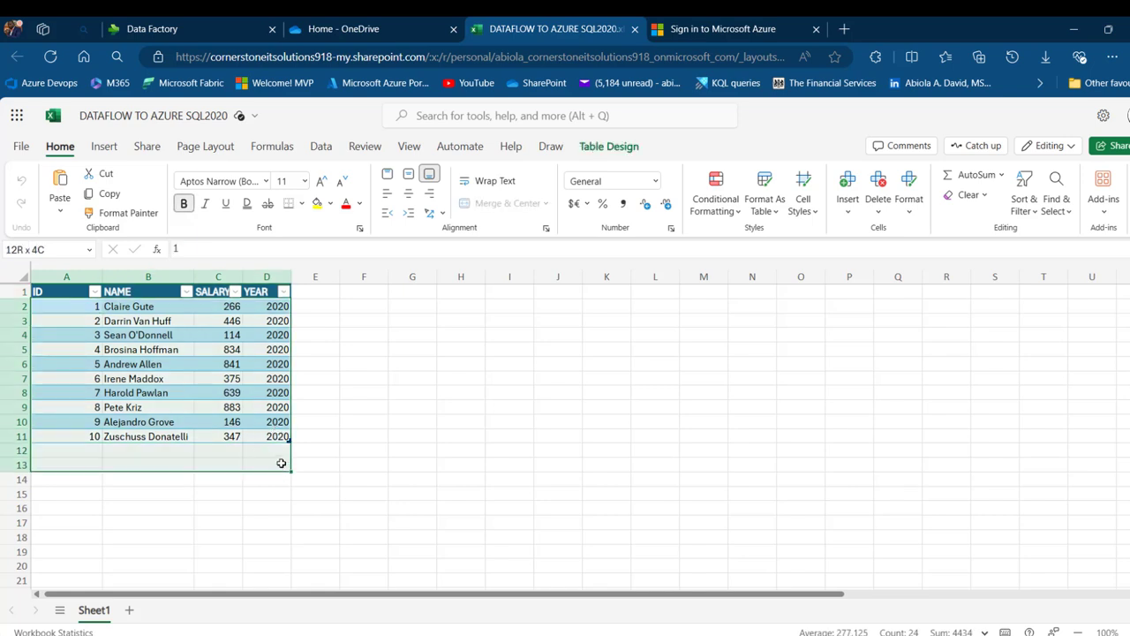
left_click_drag(273, 321, 278, 409)
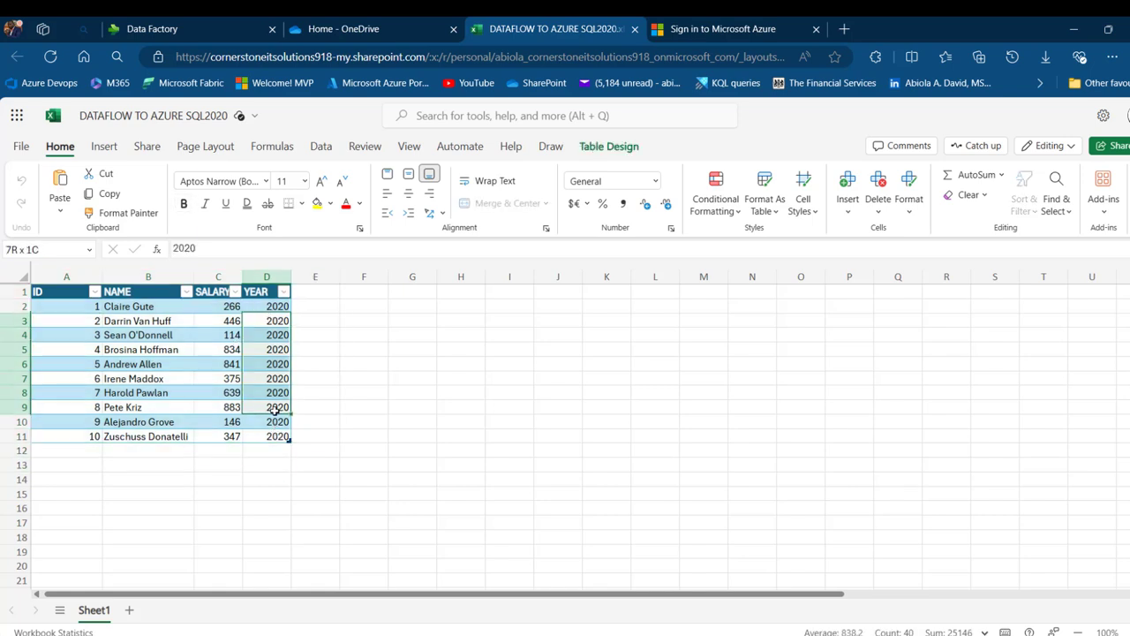
left_click(209, 348)
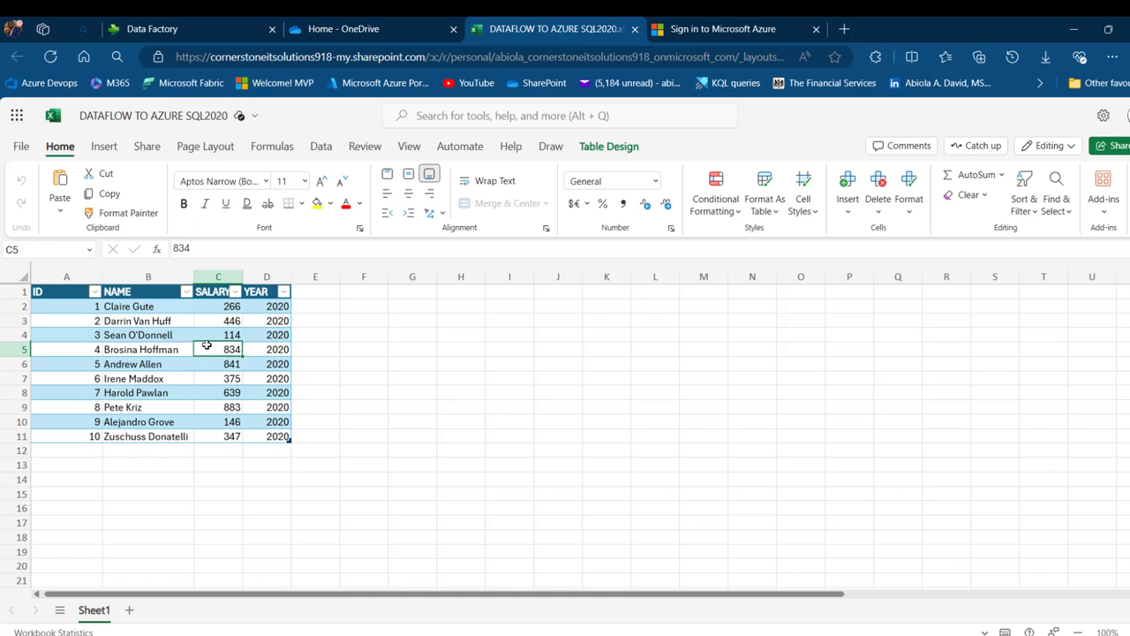
left_click(609, 147)
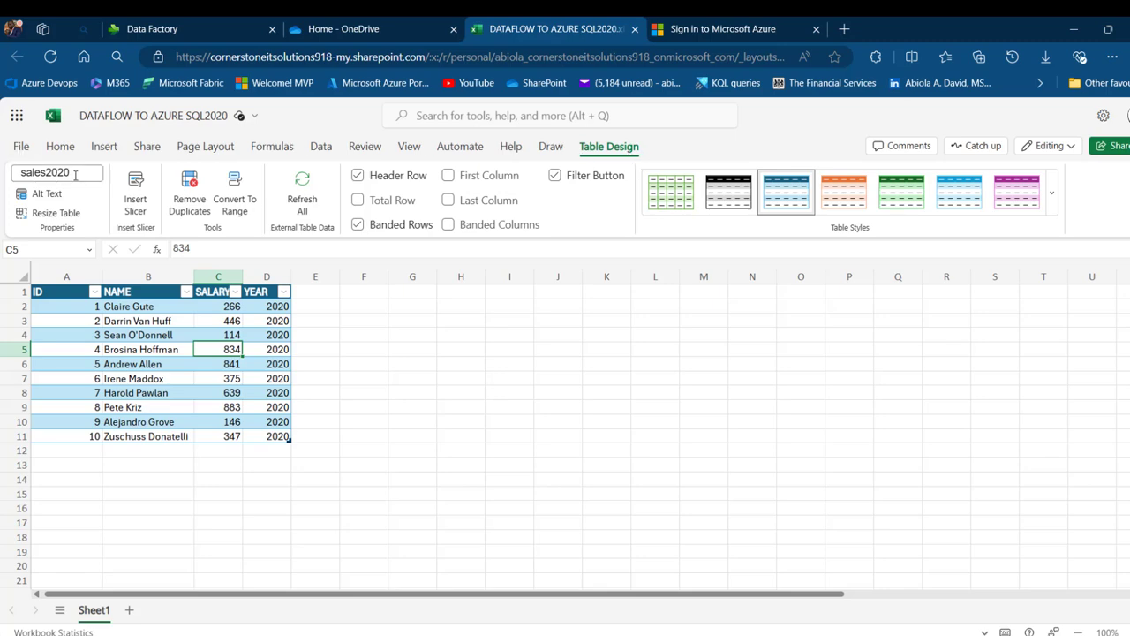
Open the SQL2023 workbook, confirm its table is sales2023, then go to the Fabric to Azure workspace
left_click(345, 28)
left_click(377, 453)
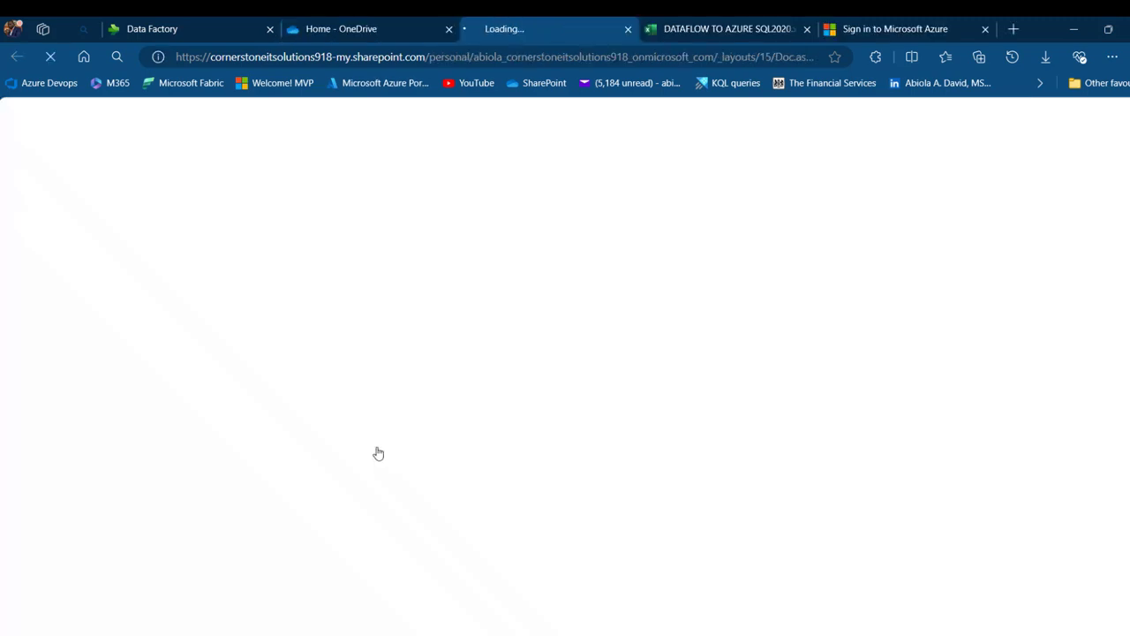
left_click_drag(214, 314, 212, 410)
left_click(609, 146)
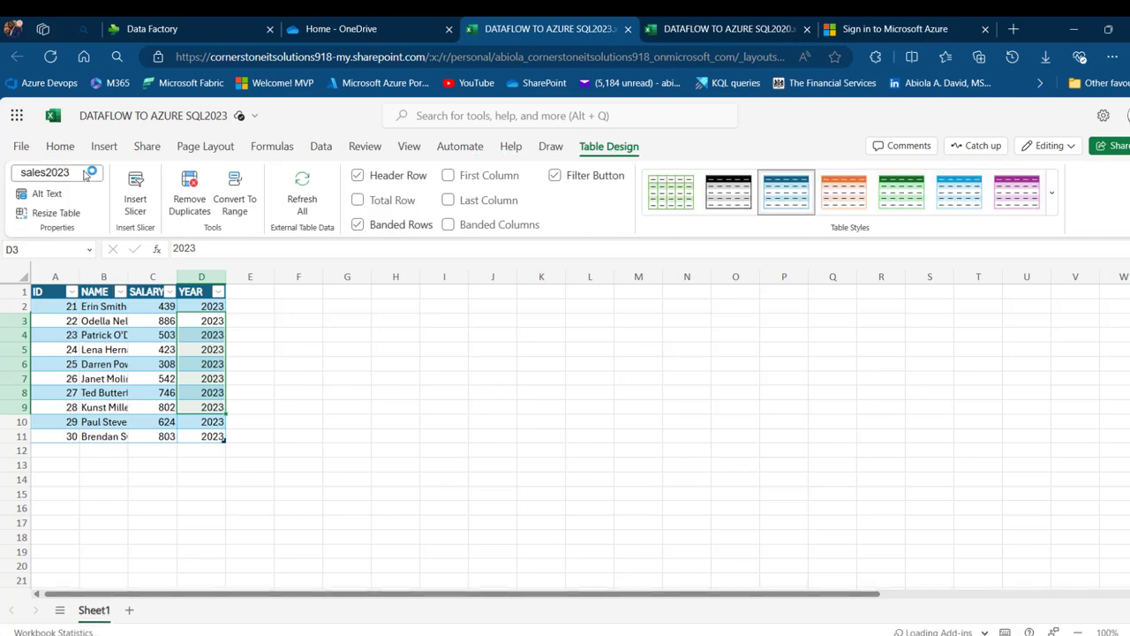
left_click(185, 22)
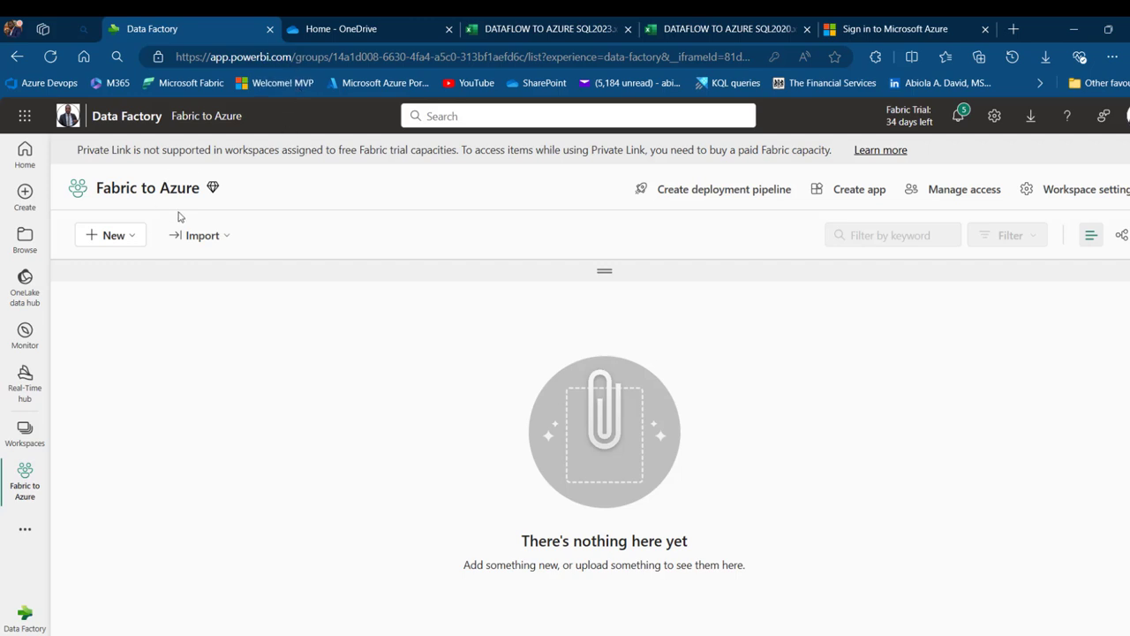
Create a new Dataflow Gen2 and choose SharePoint folder as its data source by searching 'share'
left_click(129, 245)
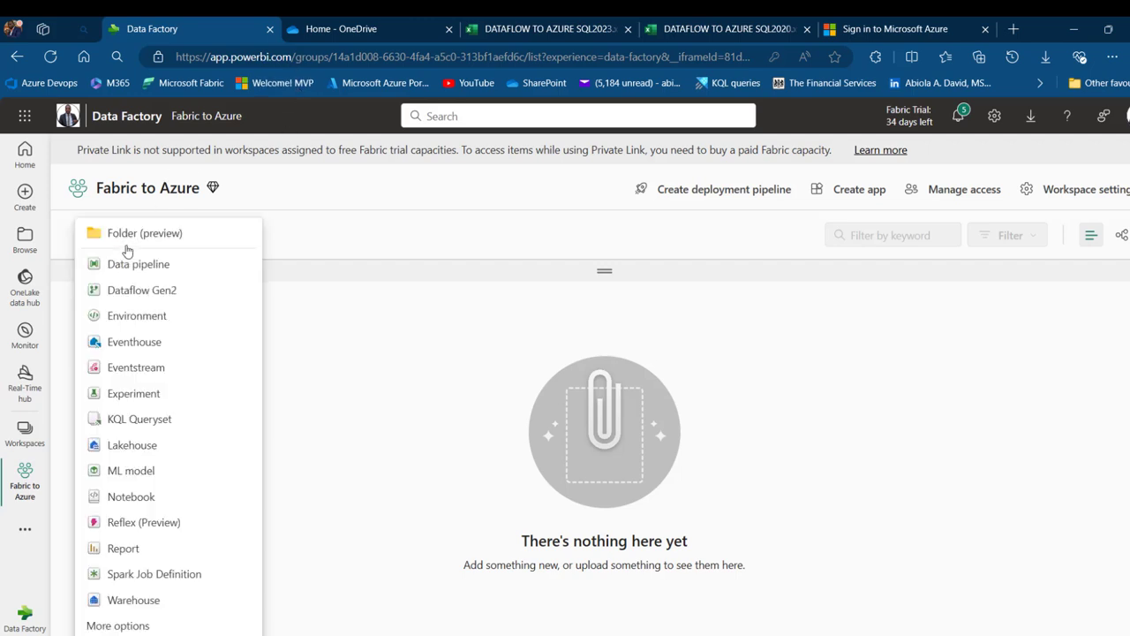
left_click(160, 295)
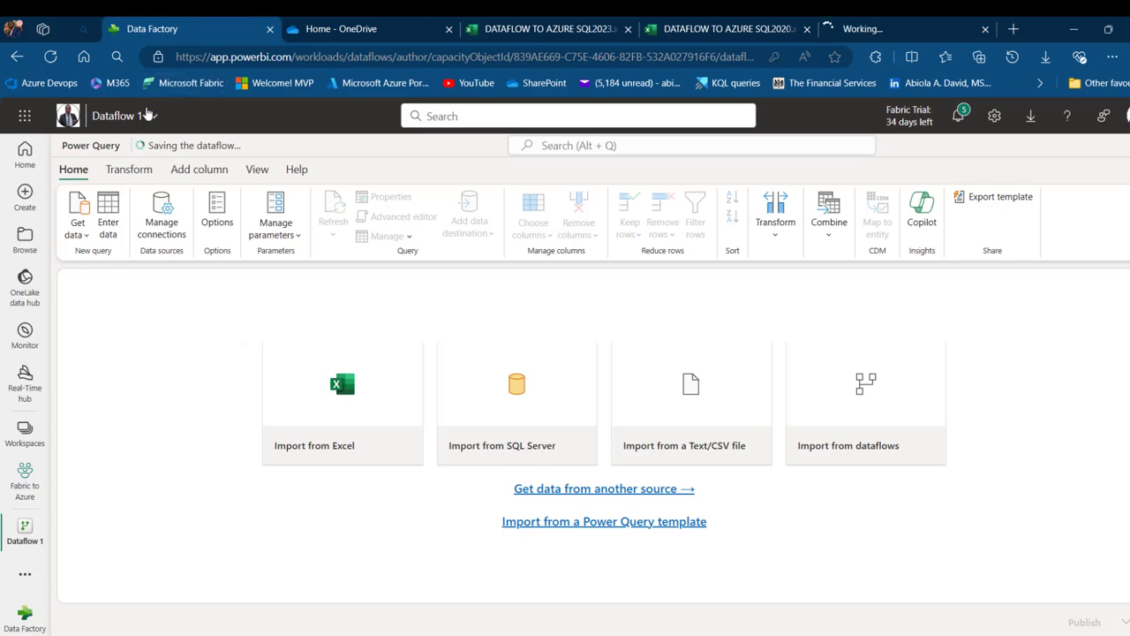
left_click(76, 235)
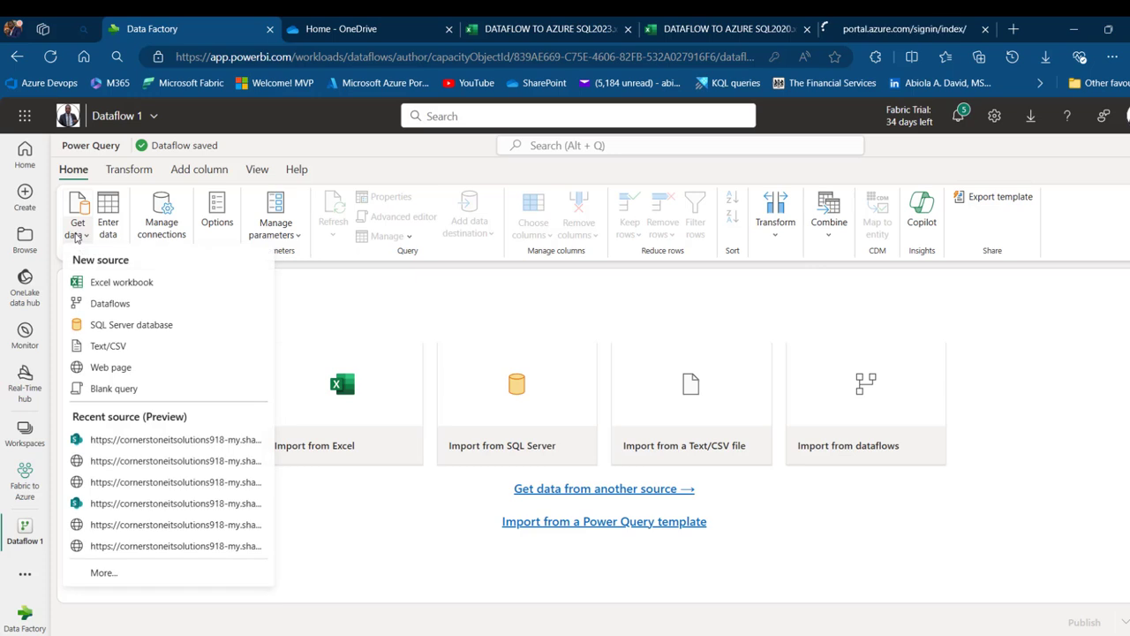
left_click(104, 573)
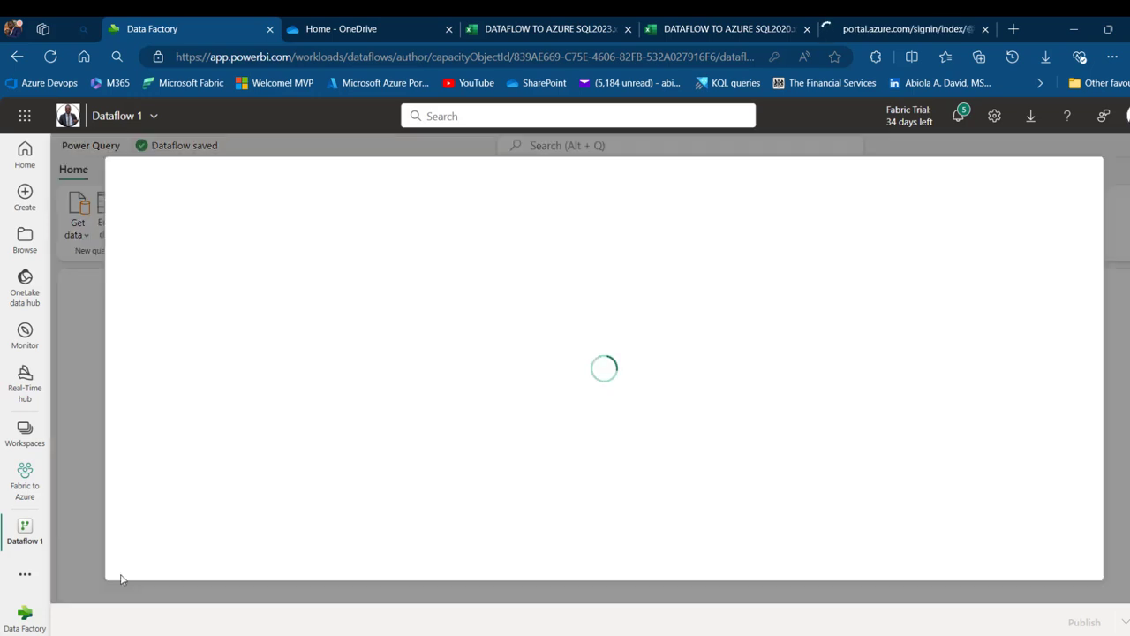
type("share")
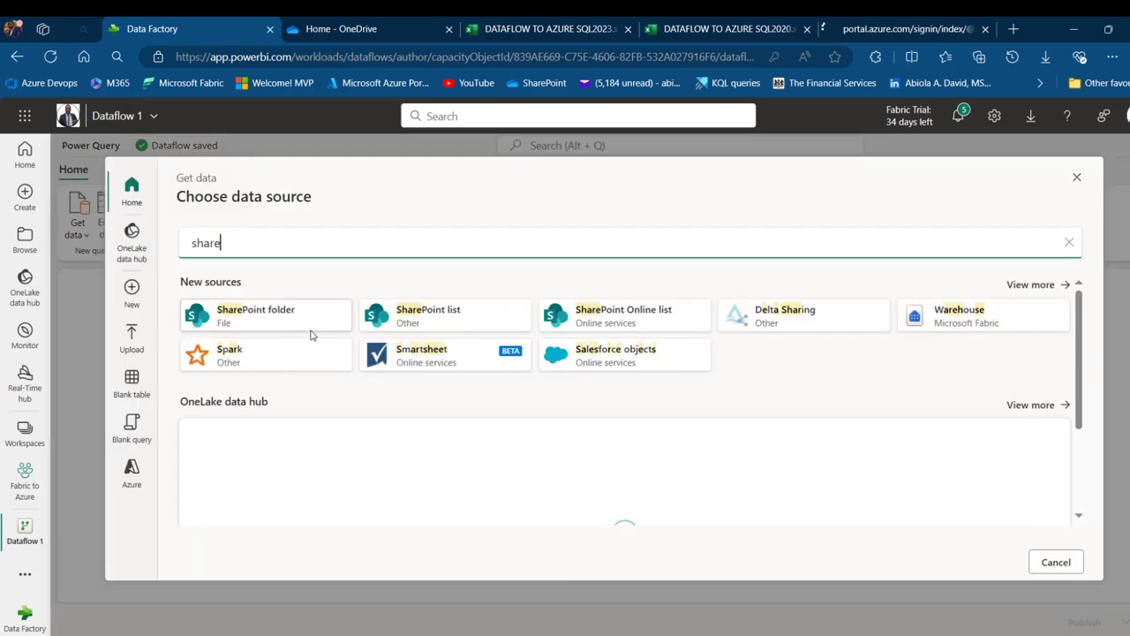
left_click(278, 311)
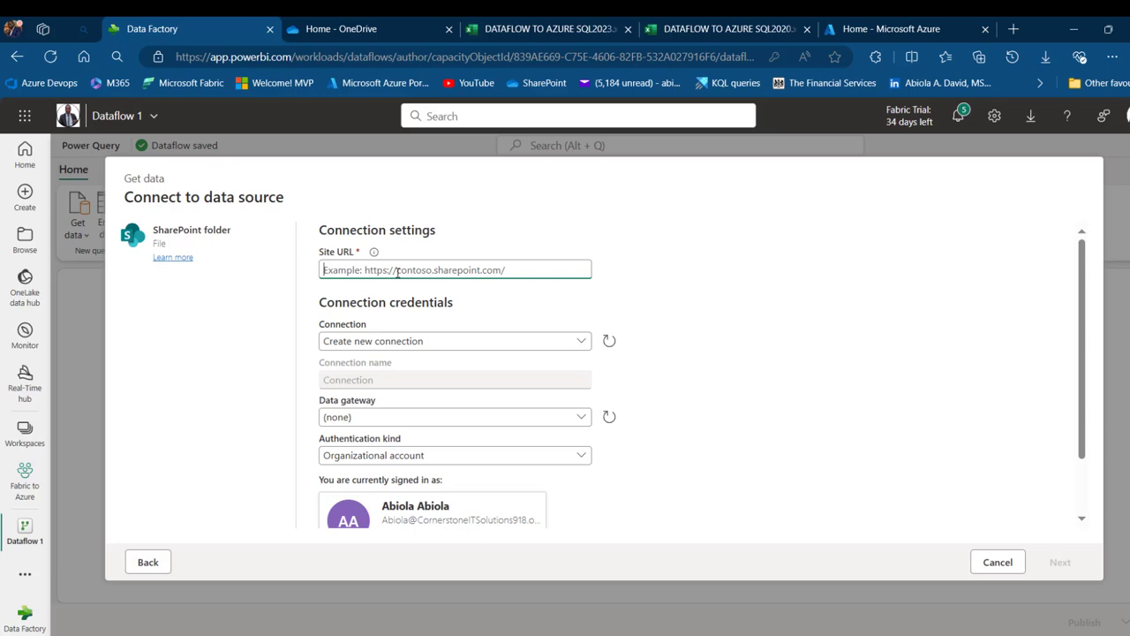
Copy the SQL2020 workbook's web address up to the personal site path for use as the site URL
left_click(358, 33)
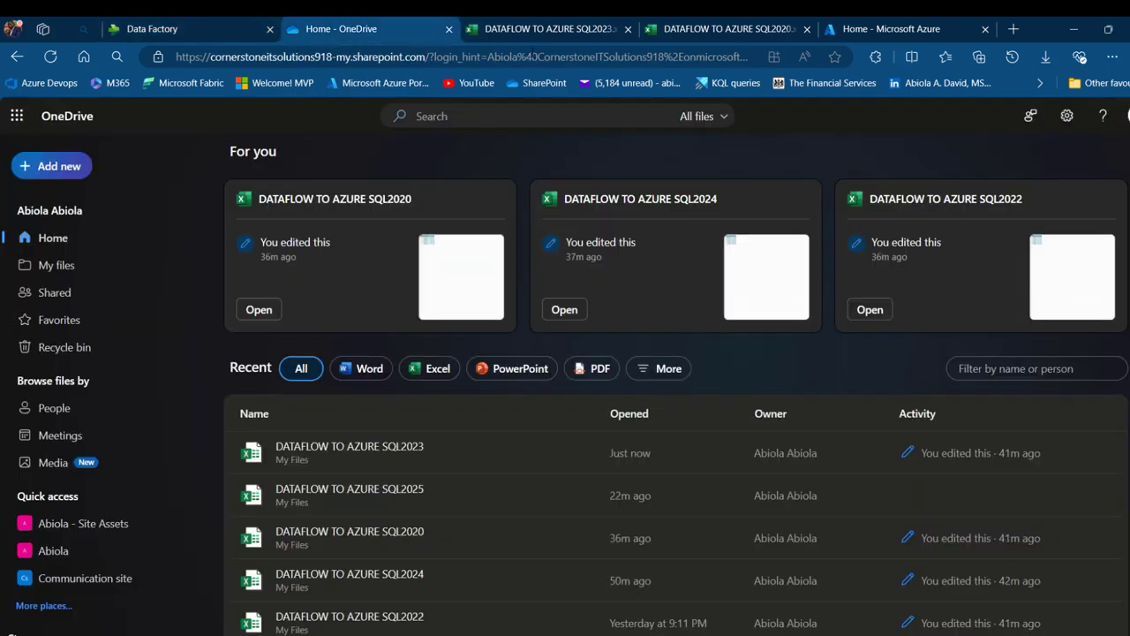
left_click(357, 56)
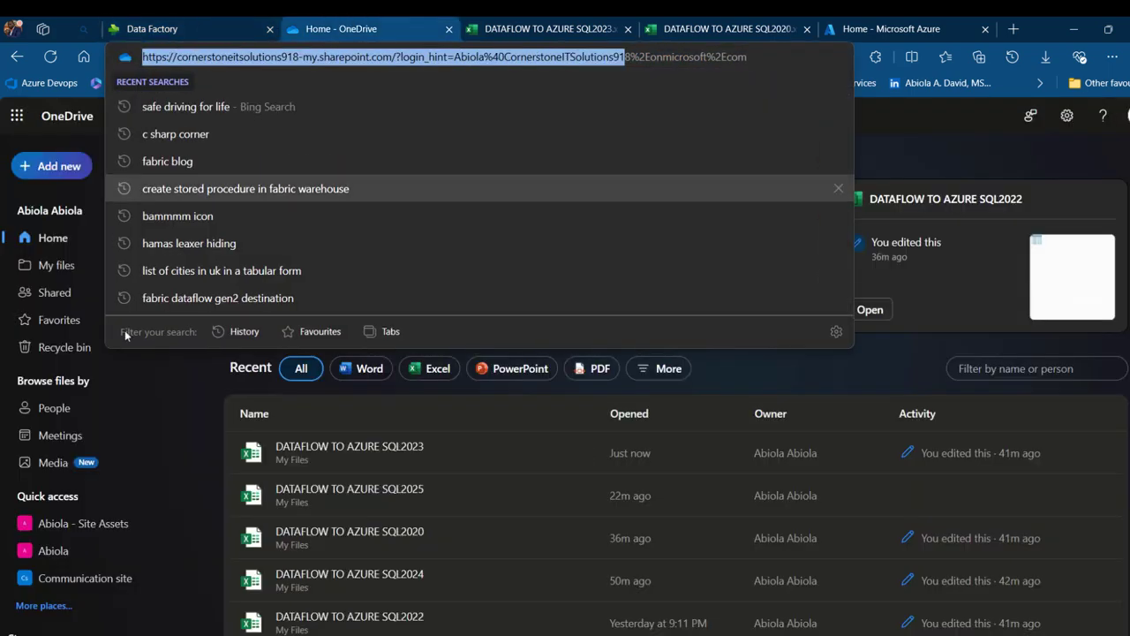
left_click(928, 132)
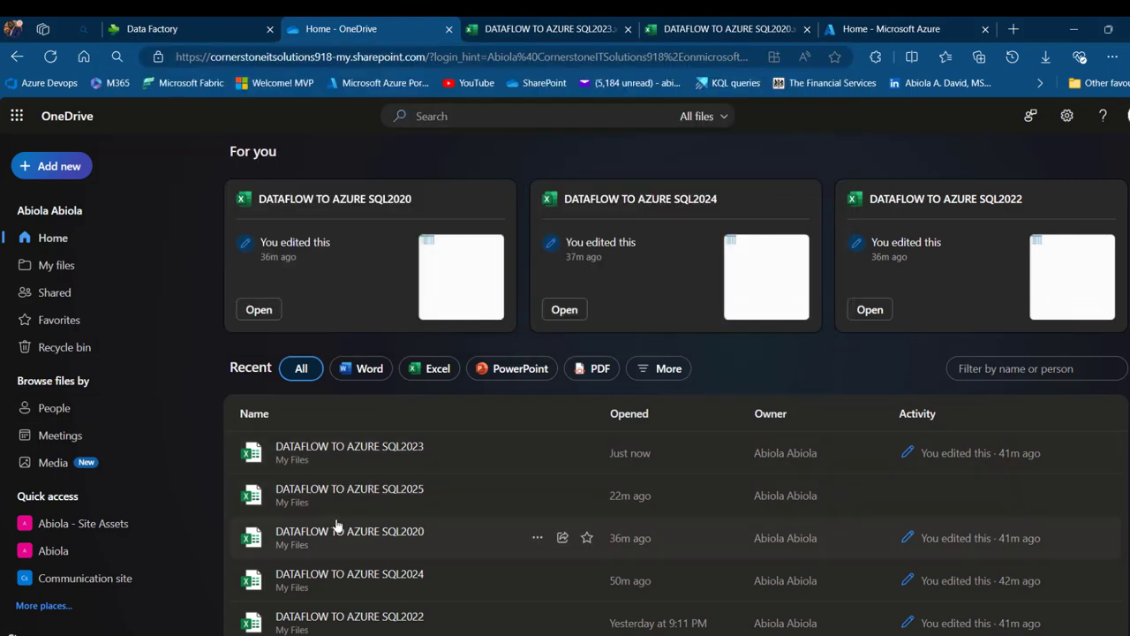
left_click(528, 20)
left_click(736, 25)
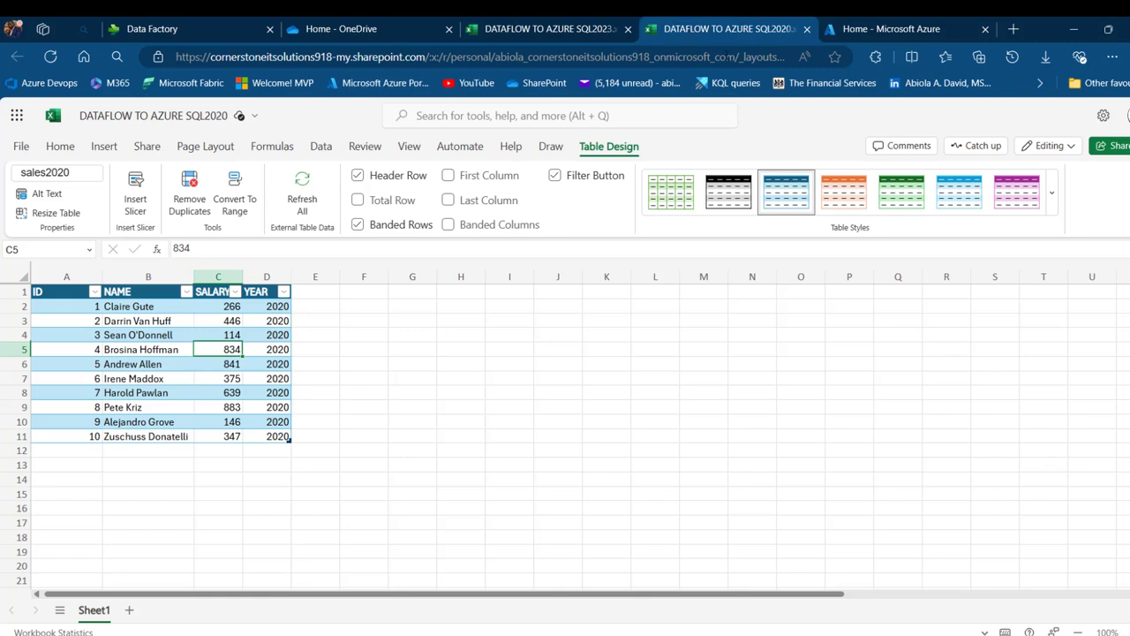
left_click(736, 56)
left_click_drag(736, 57, 176, 56)
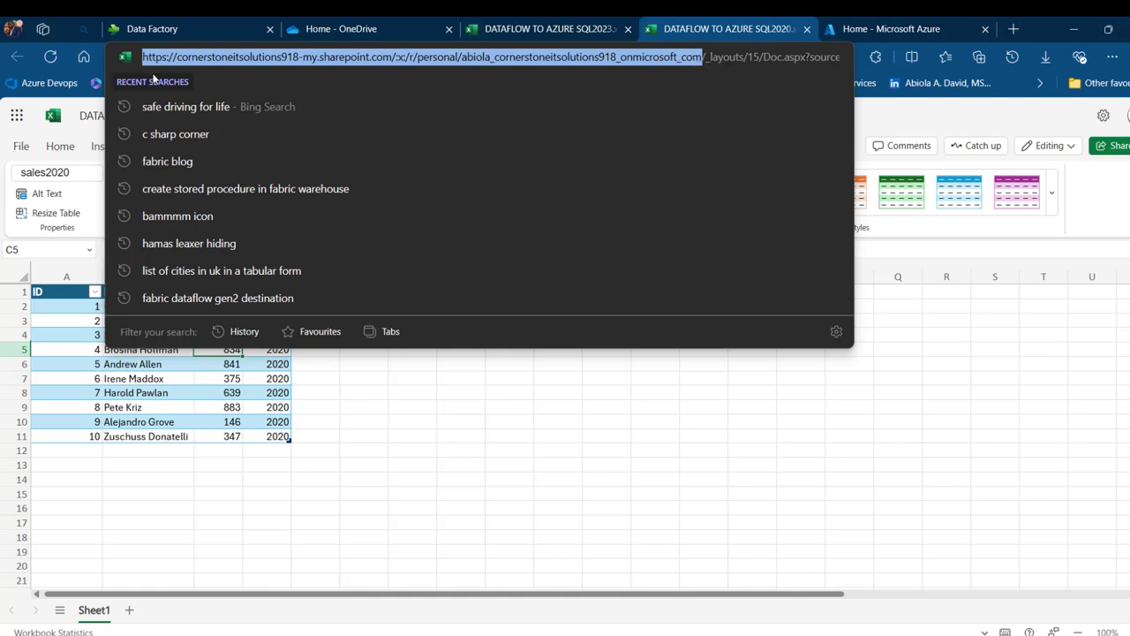
left_click(256, 26)
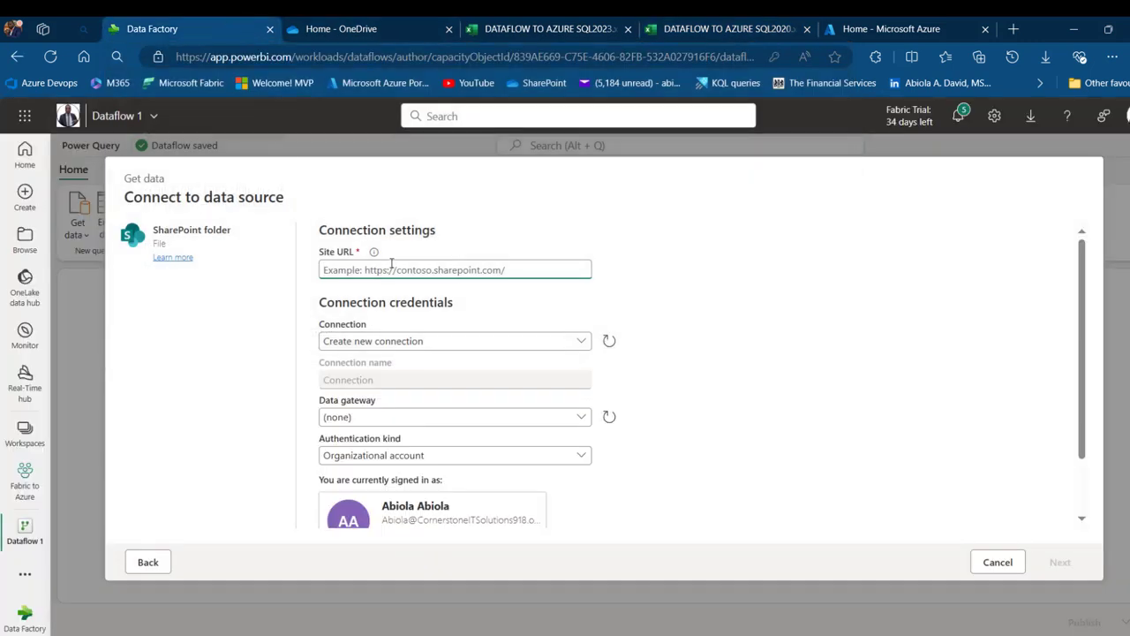
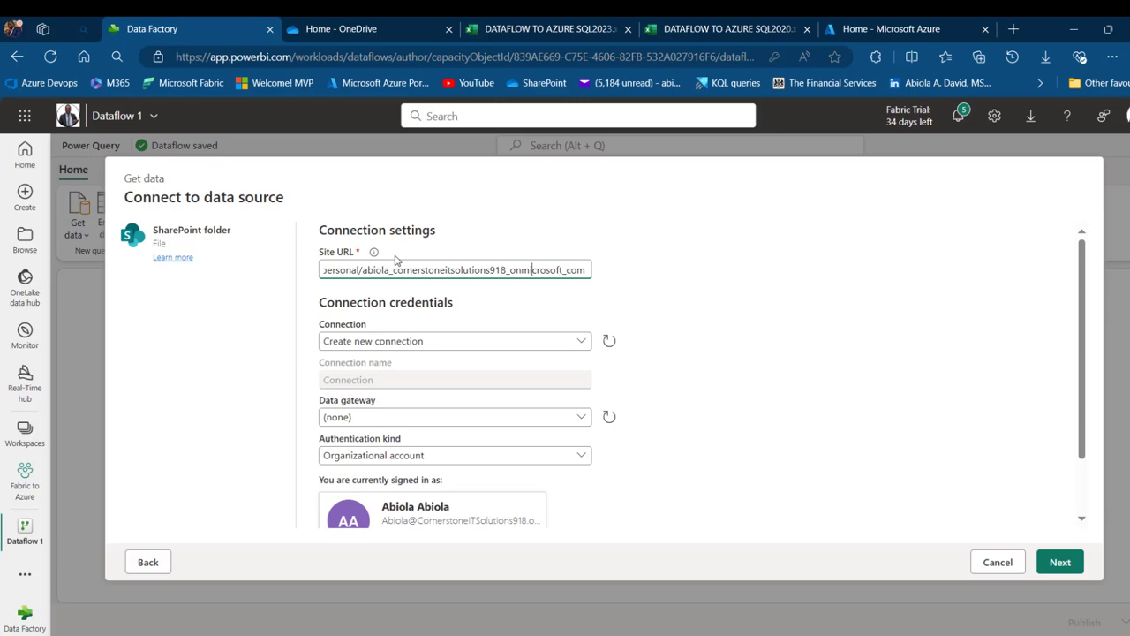
Paste the copied address as the SharePoint site URL and delete the stray :x:/r/ part
key("Left")
key("Left")
key("Left")
key("Left")
key("Left")
key("Left")
key("Left")
key("Left")
key("Left")
key("Left")
key("Left")
key("Left")
key("Left")
key("Left")
key("Left")
key("Left")
key("Left")
key("Left")
key("Left")
key("Left")
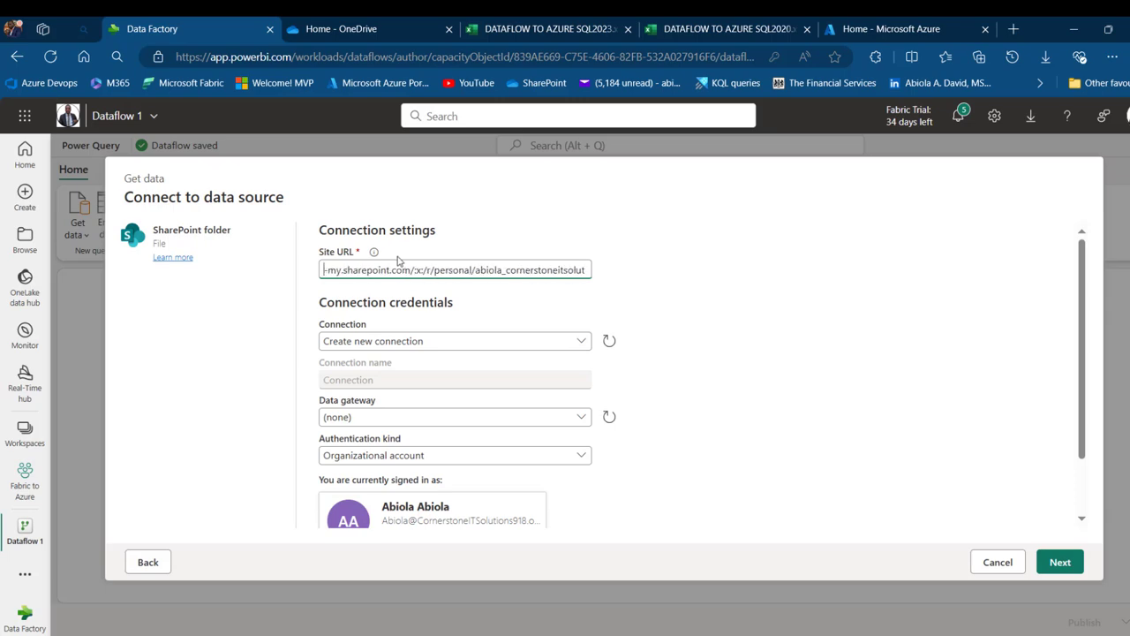
double_click(429, 269)
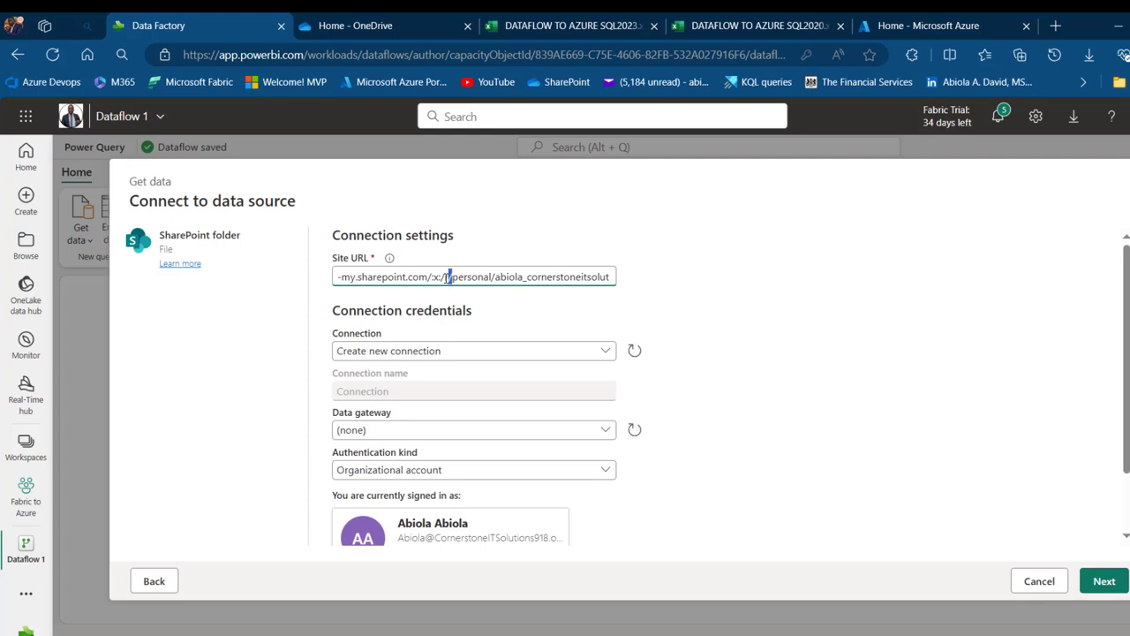
left_click_drag(447, 277, 436, 276)
key("BackSpace")
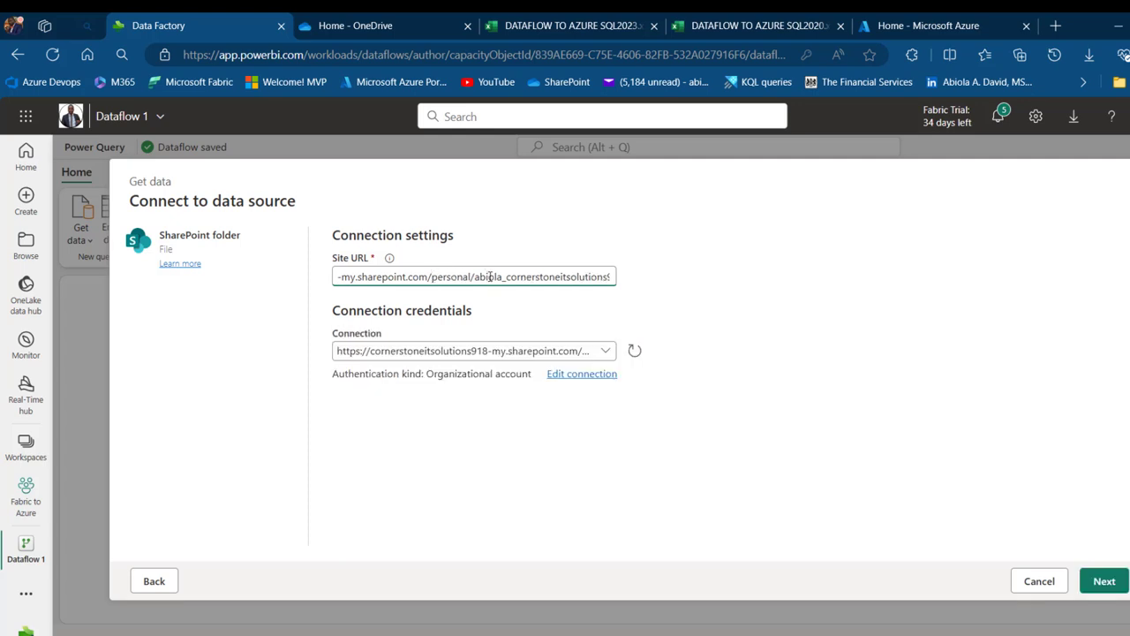
left_click(507, 265)
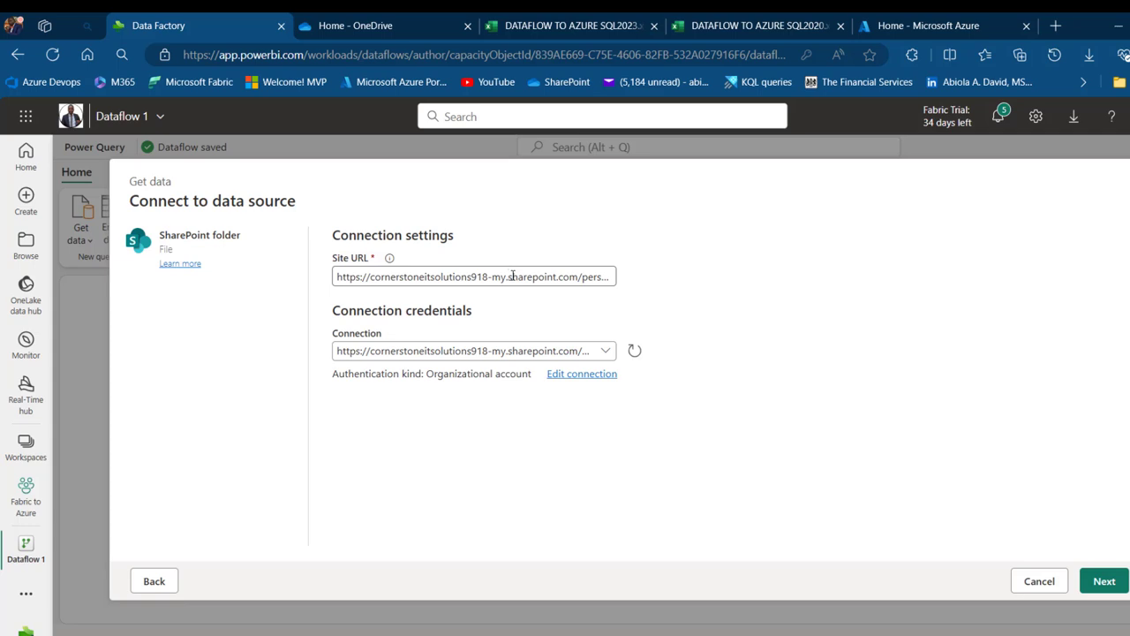
Keep Organizational account authentication and connect to preview the folder's files
left_click(581, 375)
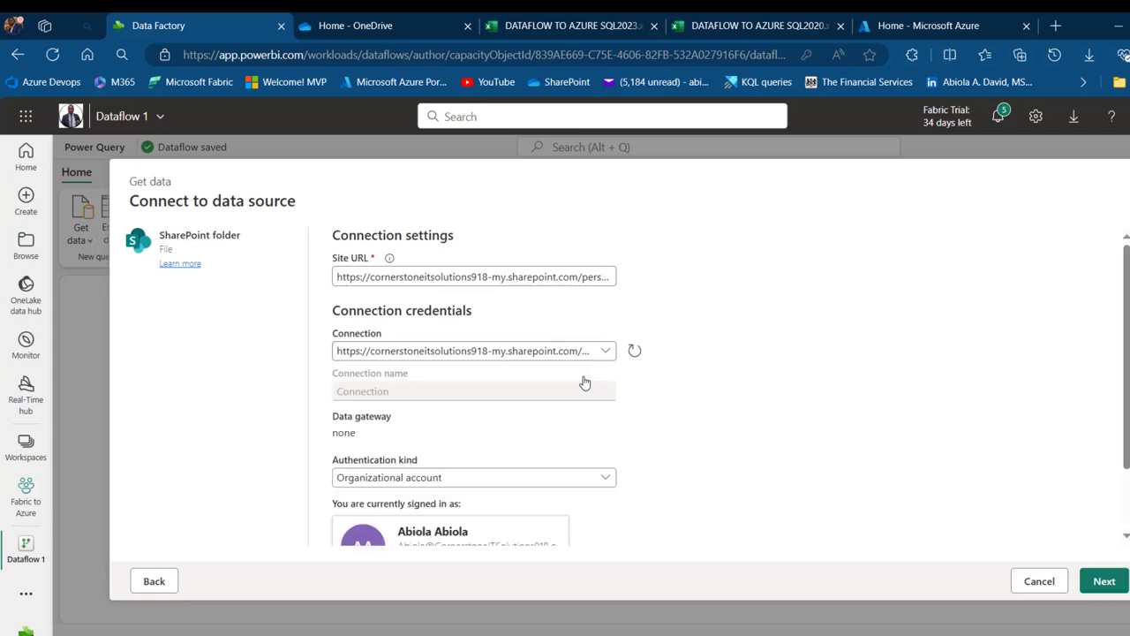
left_click(604, 477)
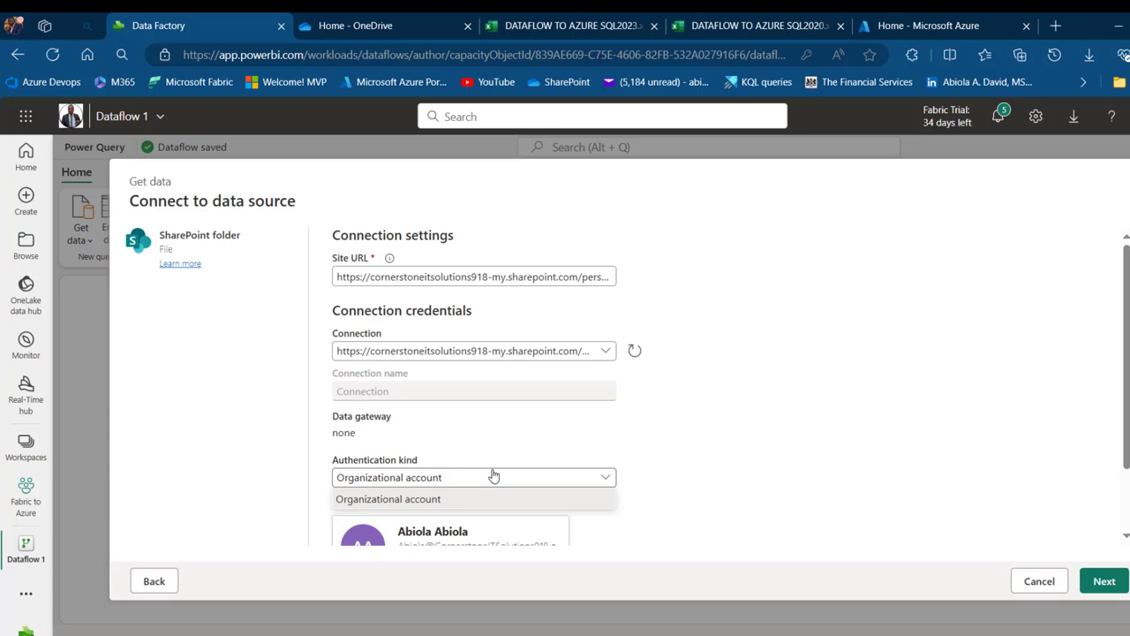
left_click(907, 468)
left_click(1103, 582)
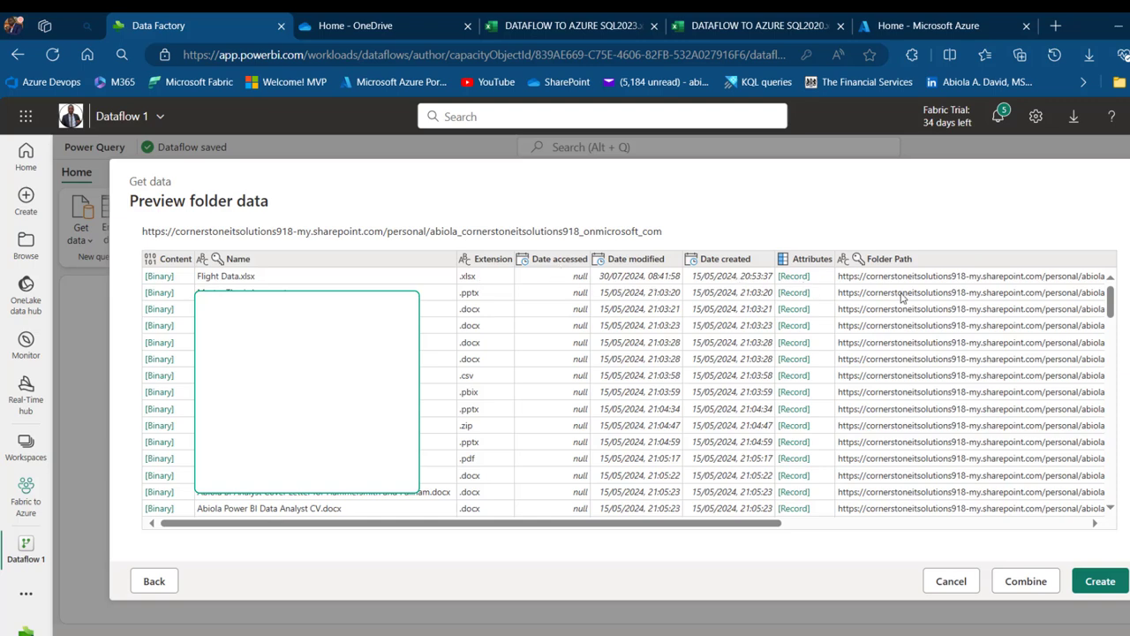
Create the folder query and filter the Extension column to rows containing .xlsx
left_click(1101, 581)
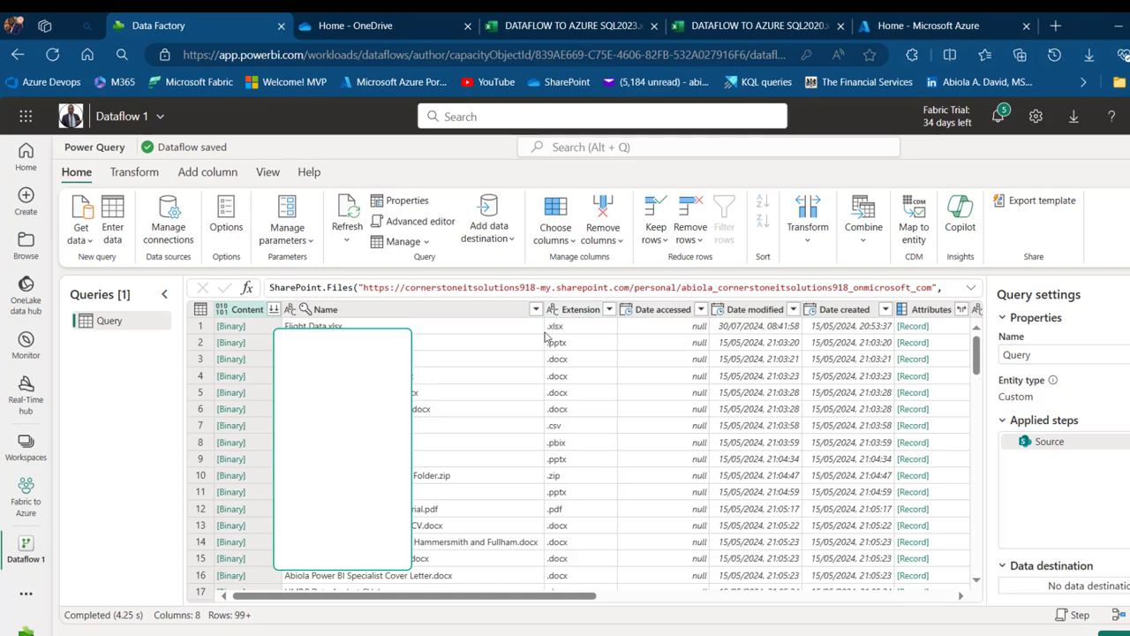
left_click(608, 309)
mouse_move(668, 364)
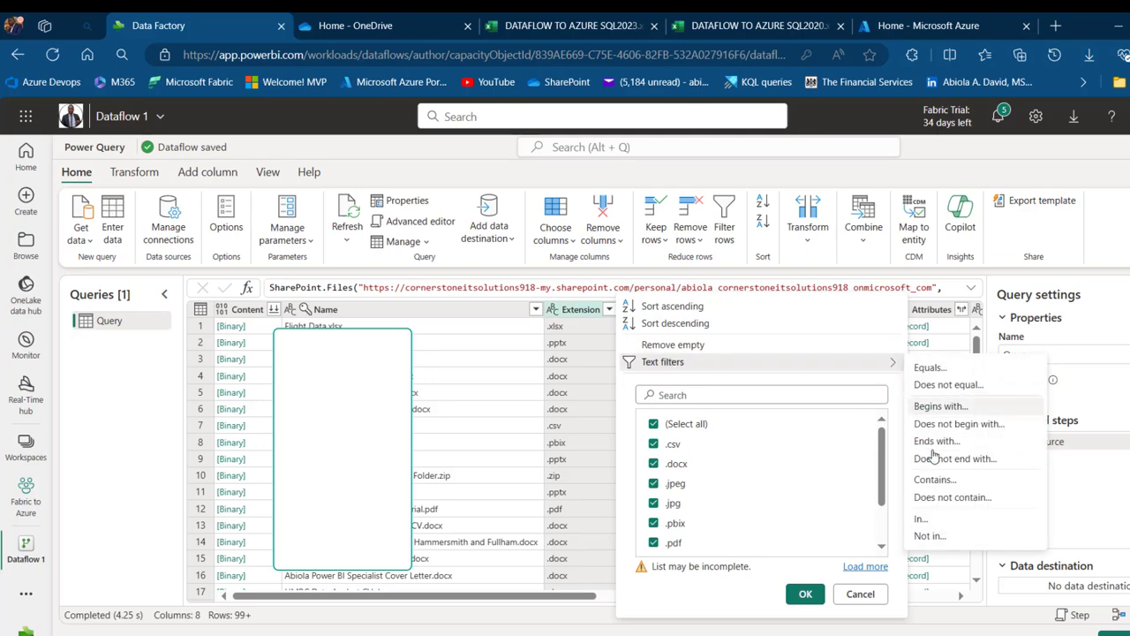
left_click(936, 482)
left_click(843, 380)
left_click(647, 399)
left_click(777, 473)
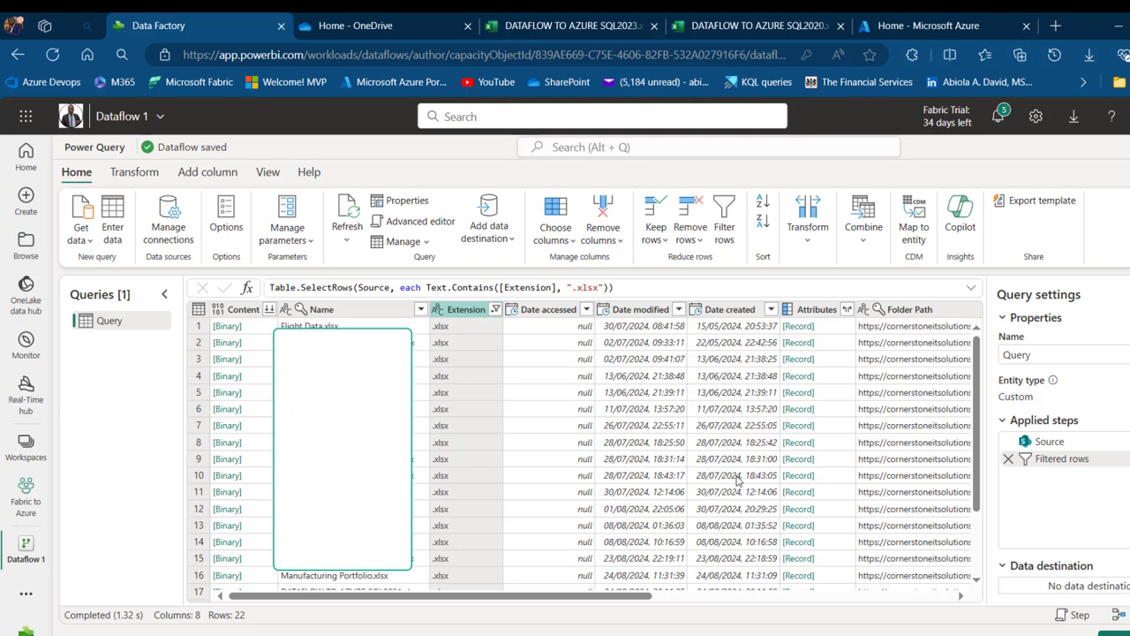
left_click(420, 309)
Apply a Name contains 'DATAFLOW' filter and widen the Name column to show full file names
mouse_move(503, 364)
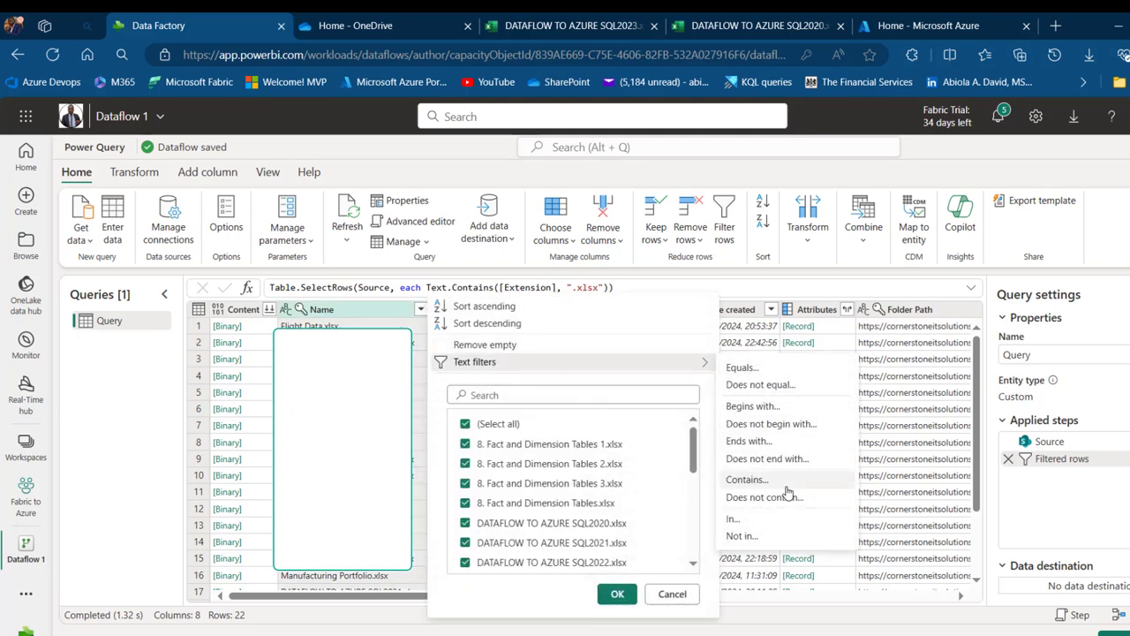
left_click(786, 481)
left_click(389, 26)
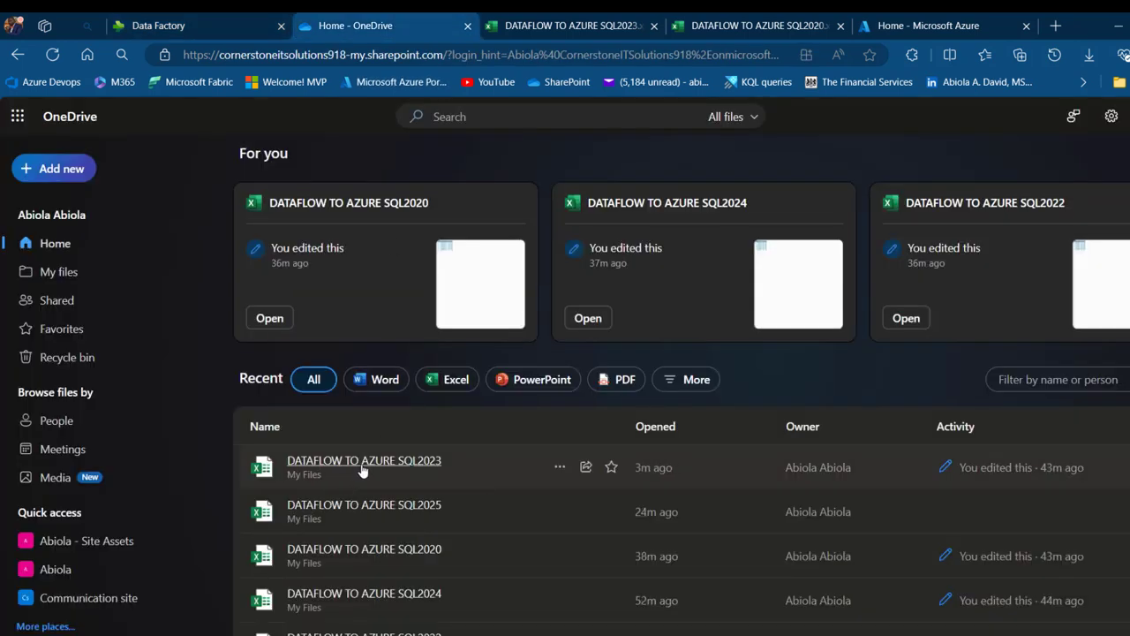
left_click(272, 17)
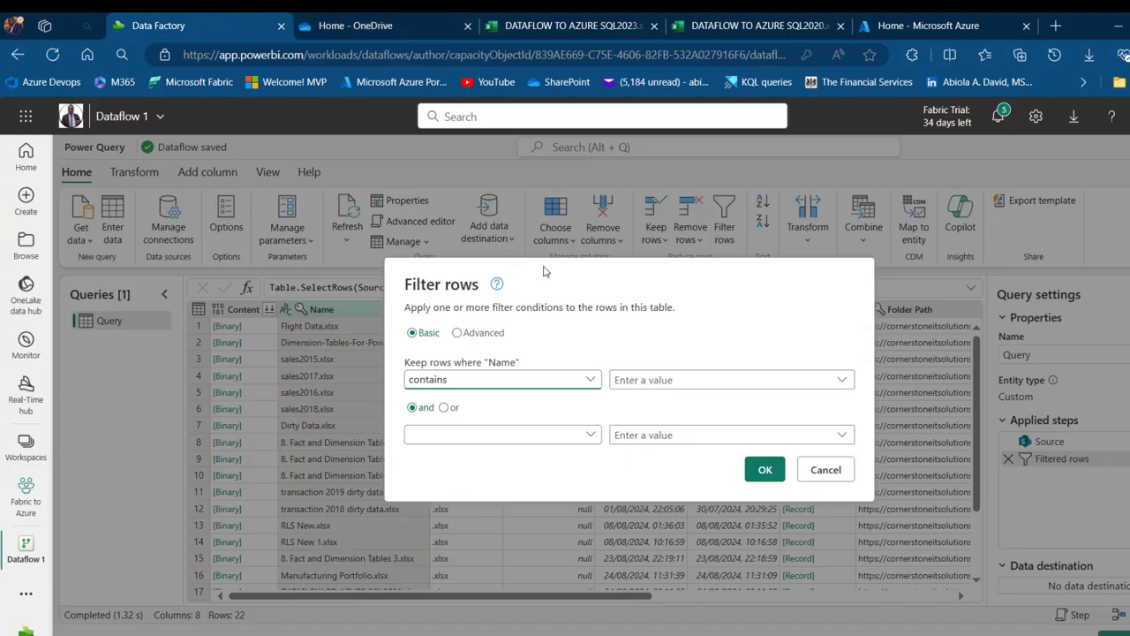
left_click(666, 379)
type("DATAFLOW")
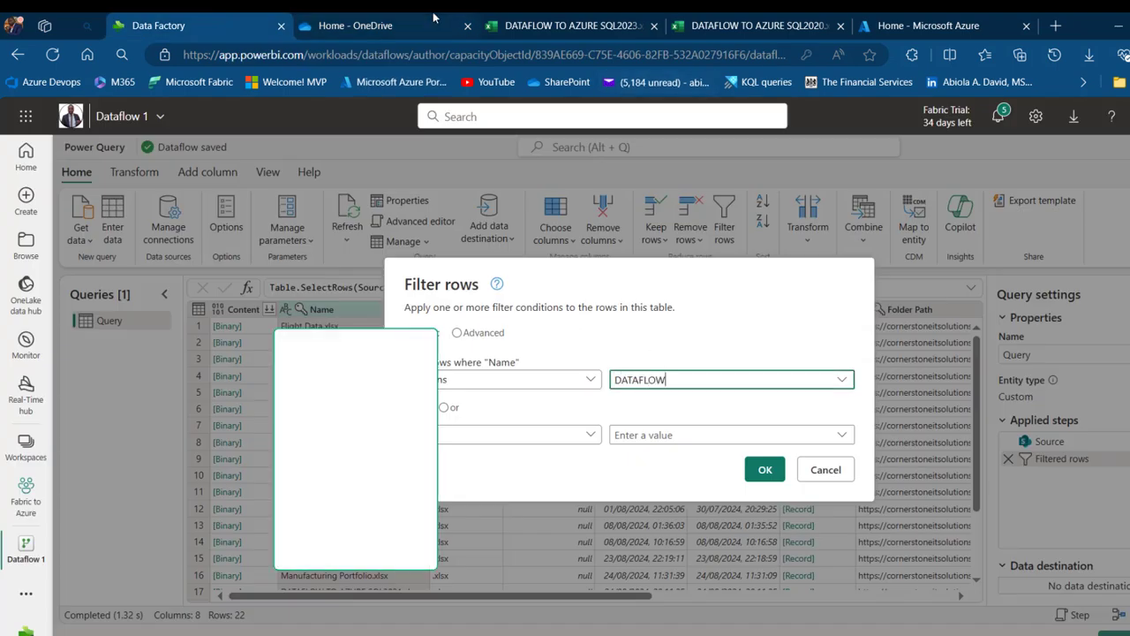
left_click(432, 17)
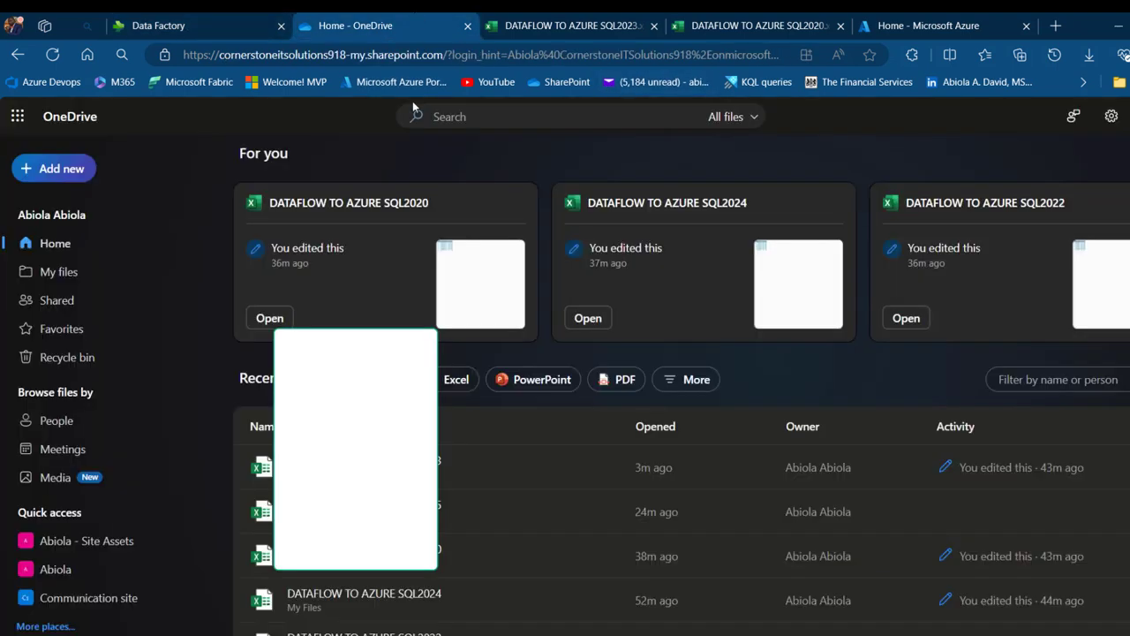
left_click(196, 18)
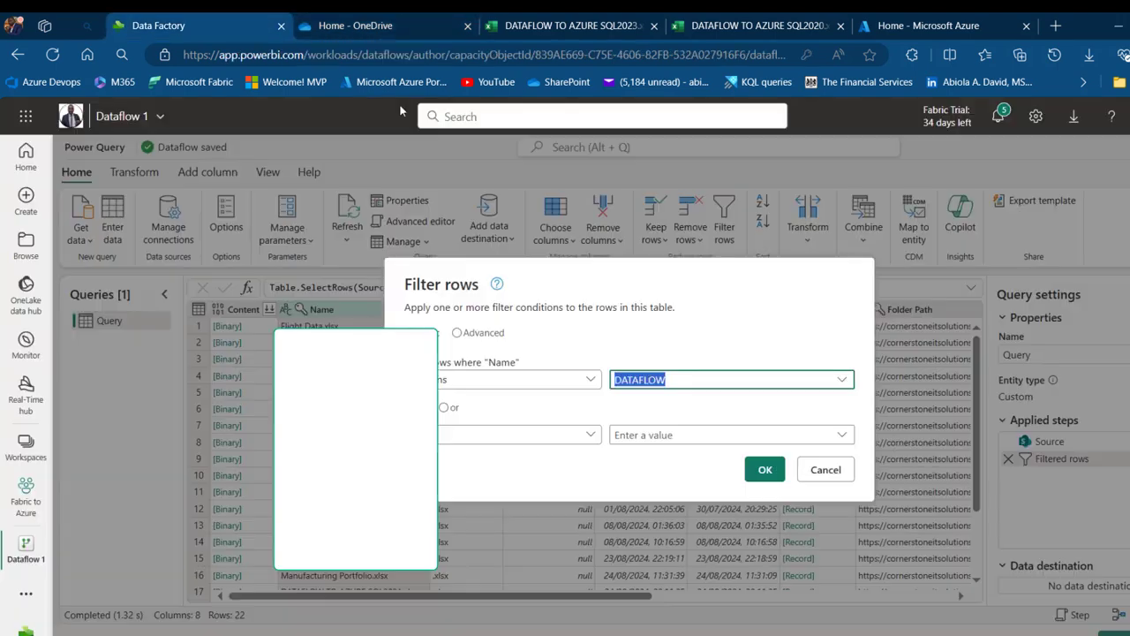
left_click(762, 473)
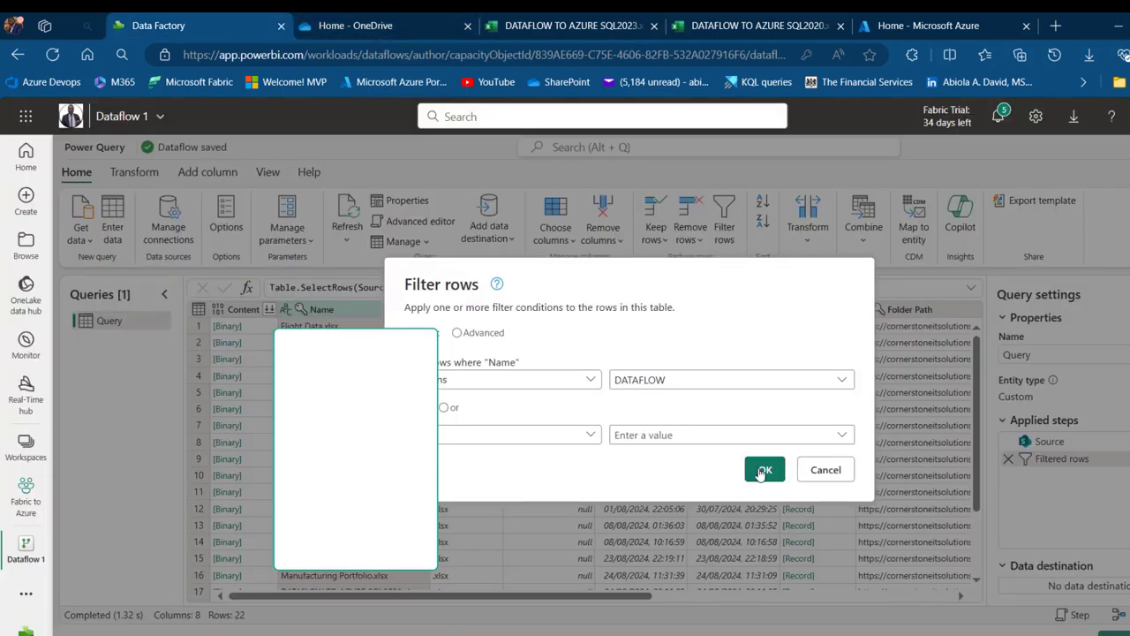
left_click(762, 472)
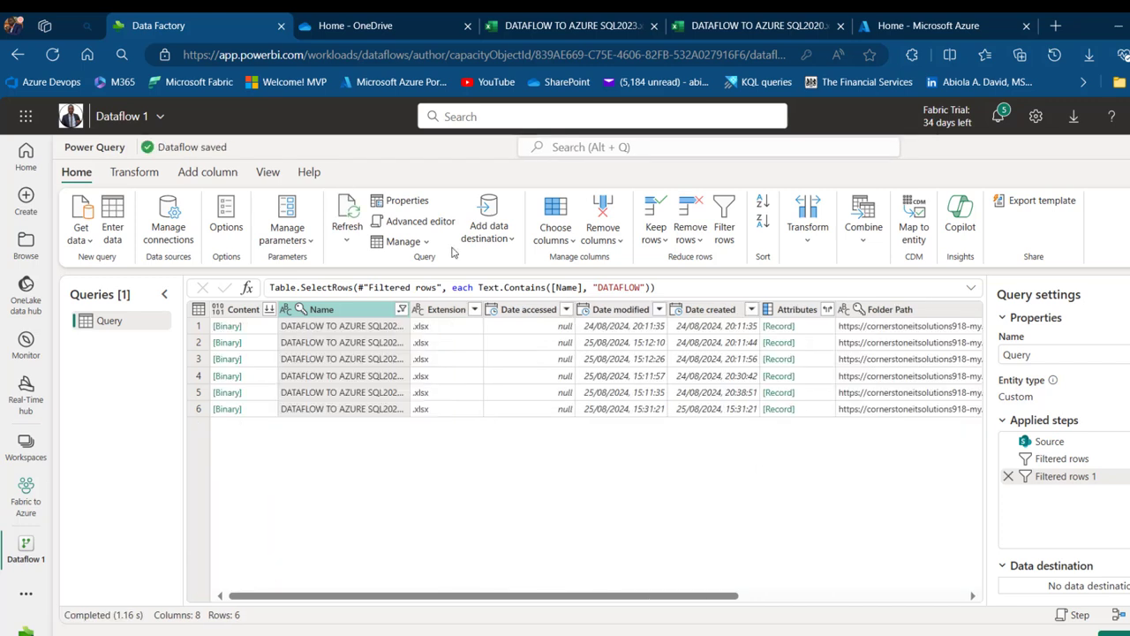
left_click_drag(417, 311, 561, 314)
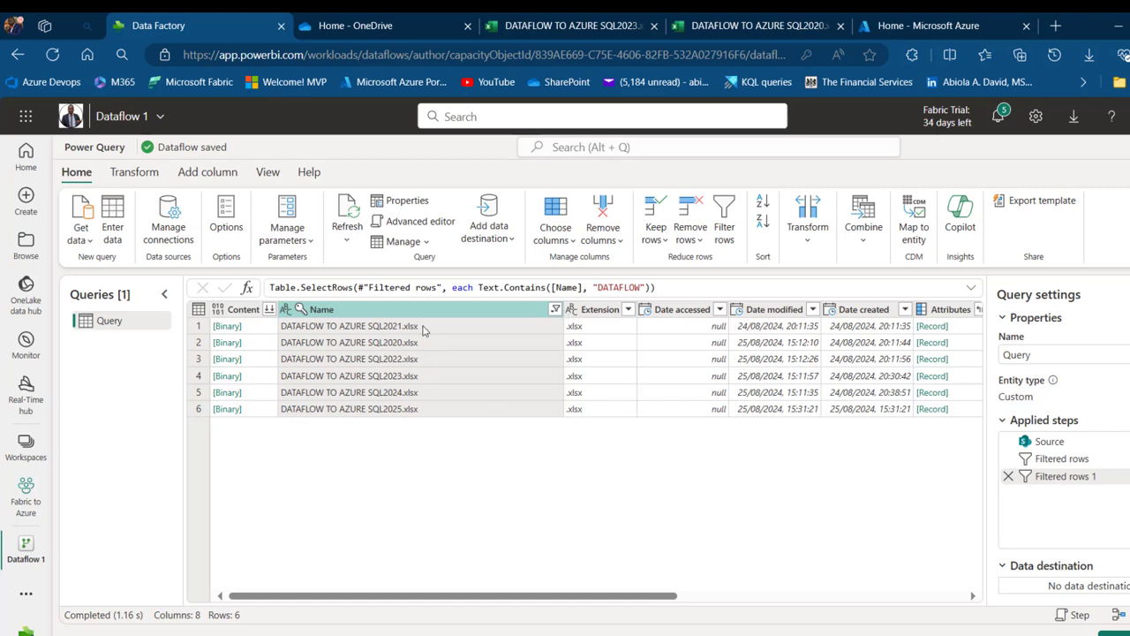
left_click(242, 311)
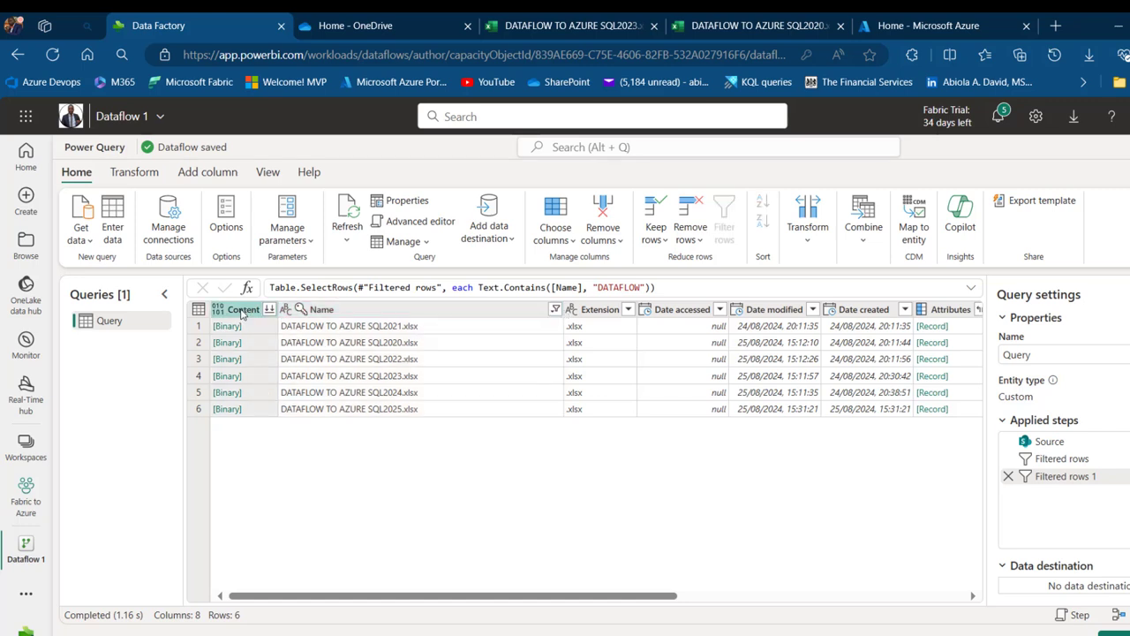
Remove every column except Content and inspect the first file's binary details
right_click(244, 314)
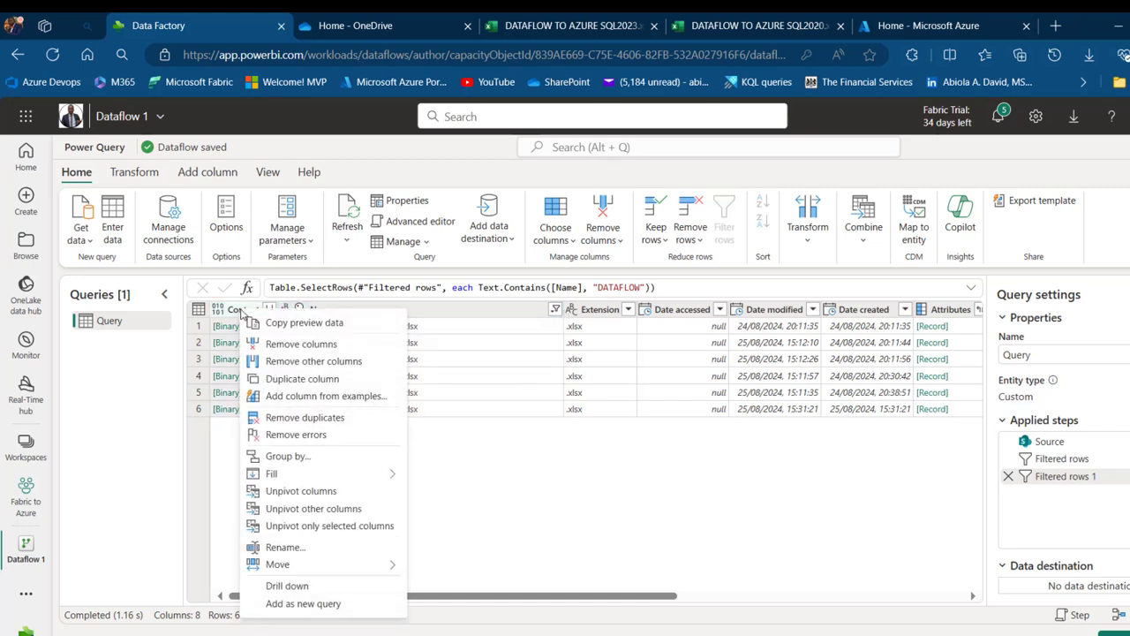
left_click(300, 361)
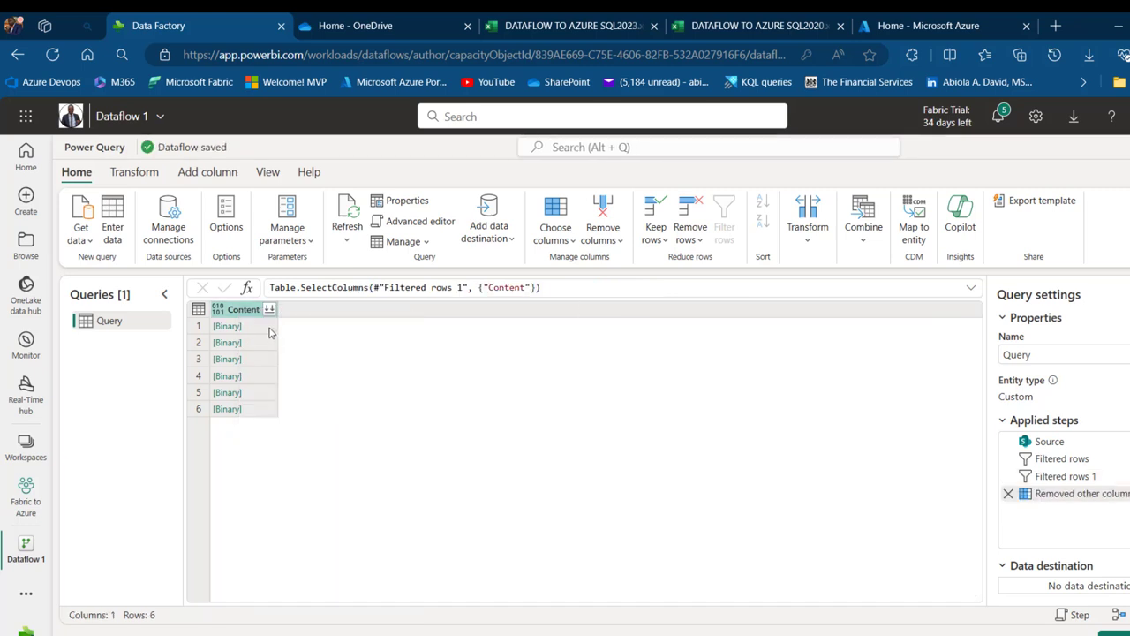
left_click(270, 331)
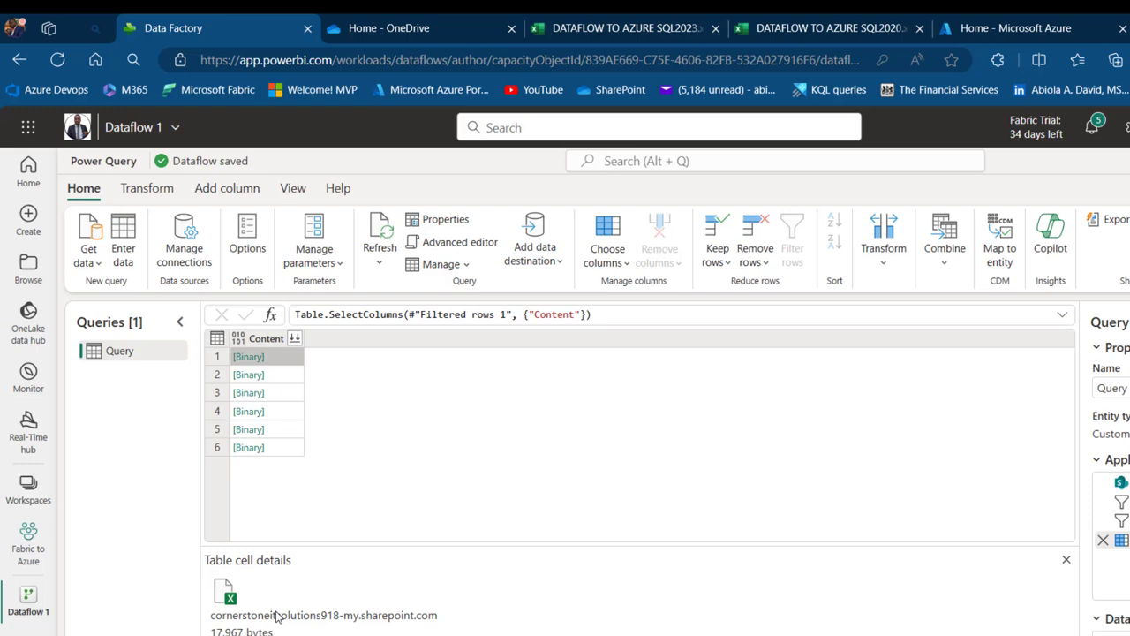
Add a Custom column with the formula Excel.Workbook([Content])
left_click(222, 196)
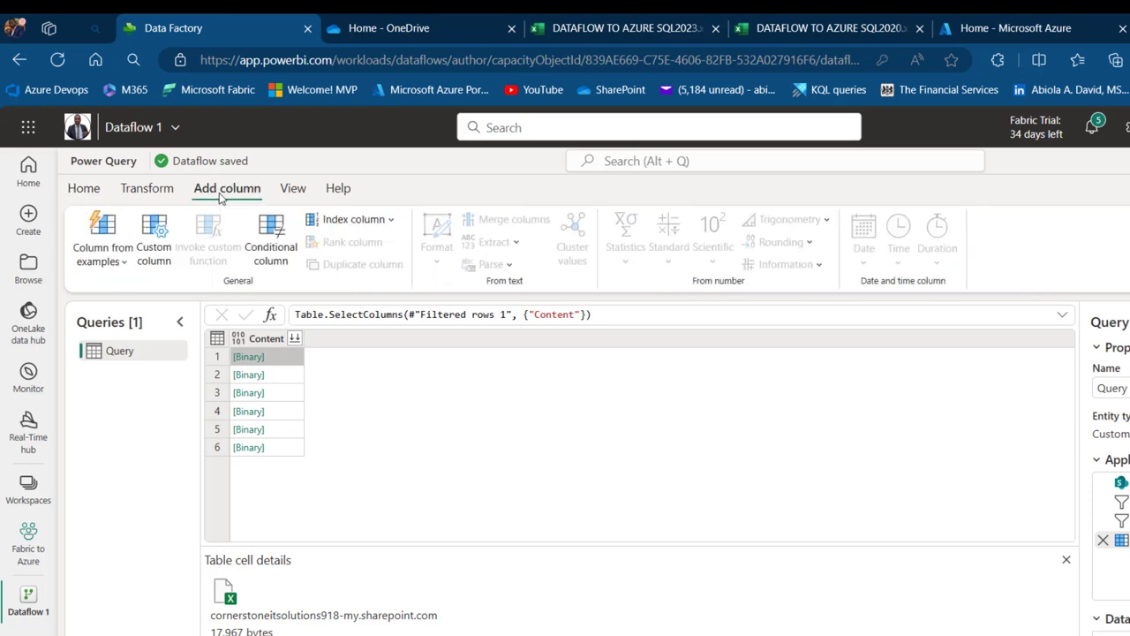
left_click(163, 254)
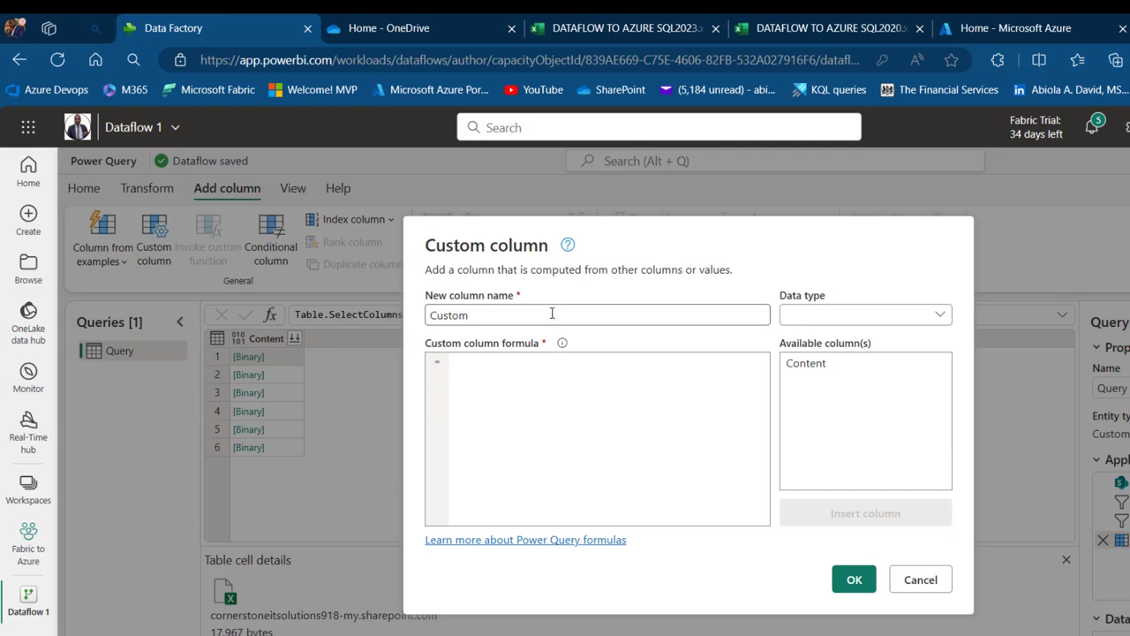
left_click_drag(552, 313, 318, 313)
left_click(481, 370)
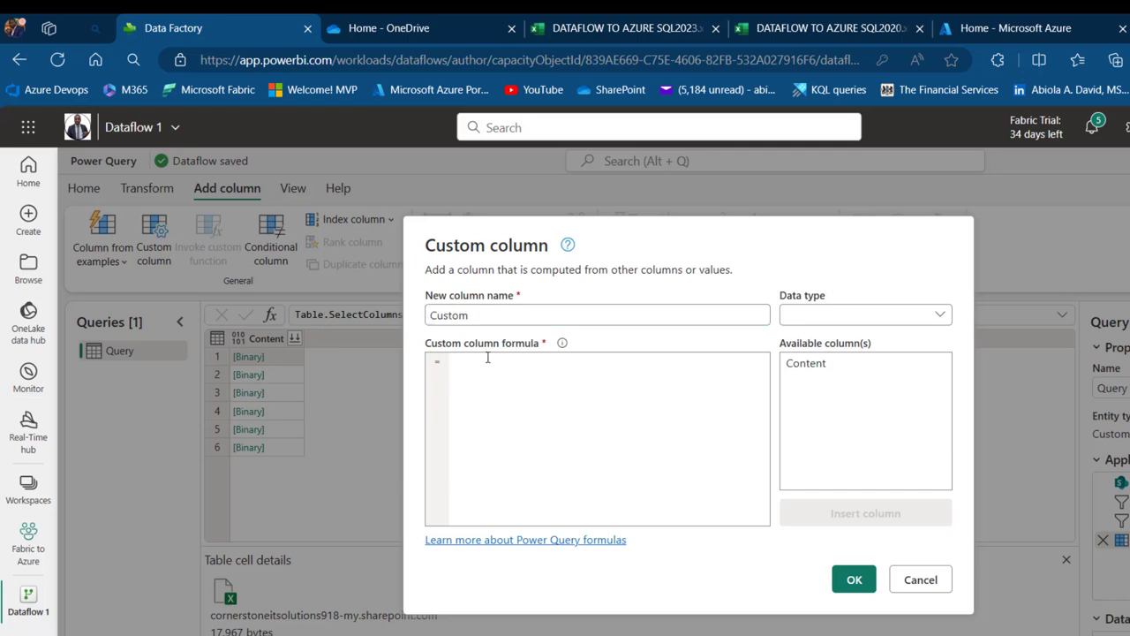
type("Excel.Workbook(")
double_click(806, 364)
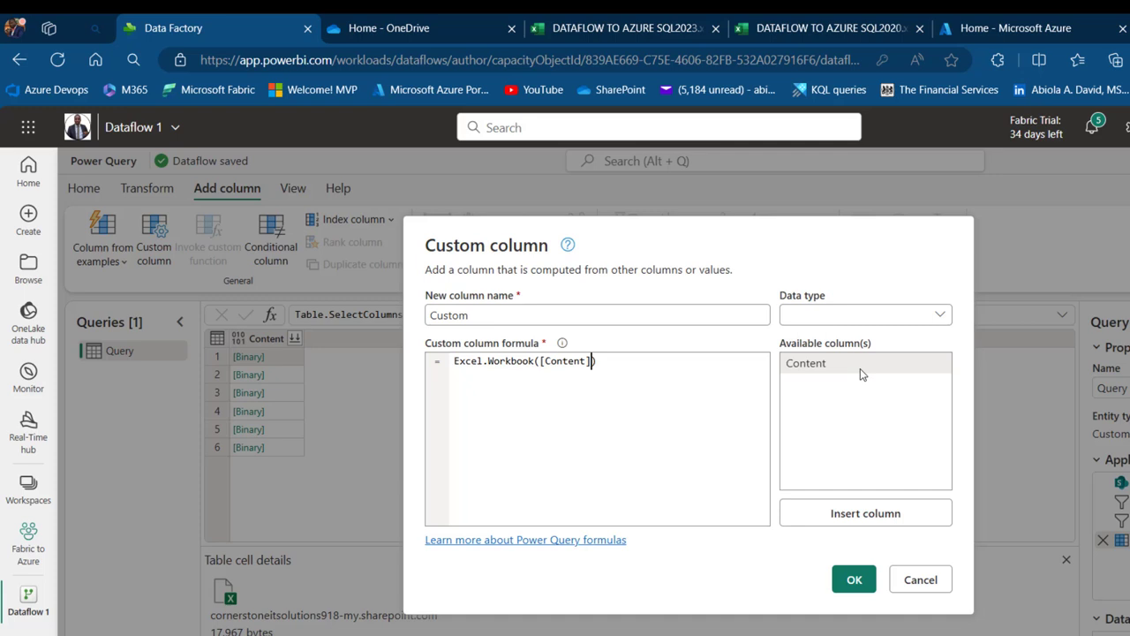
left_click(853, 580)
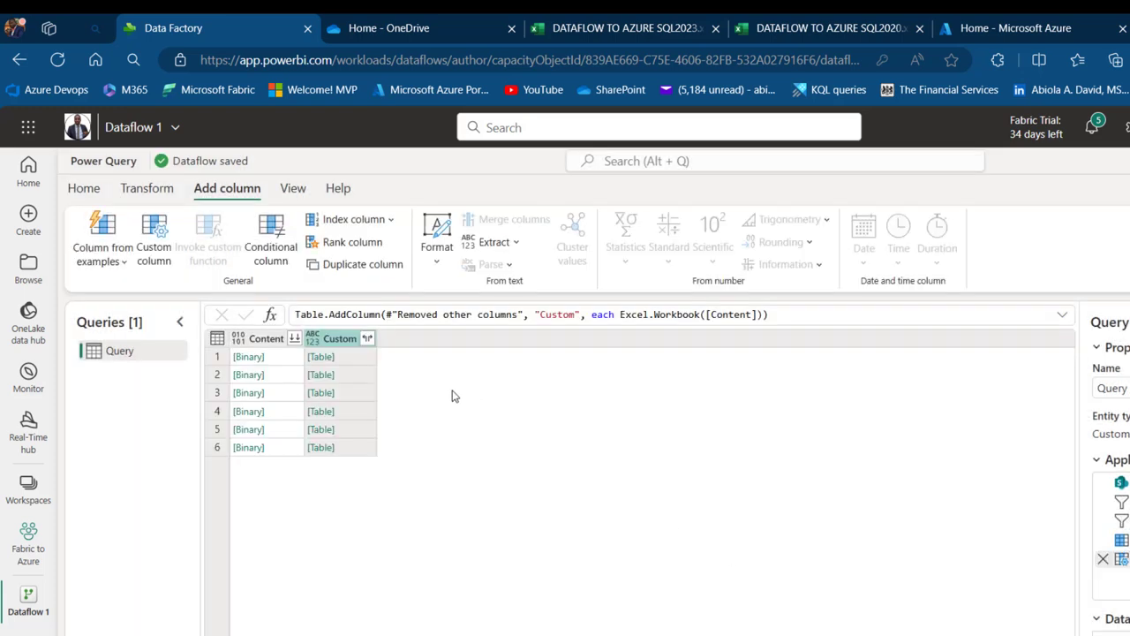
Expand the Custom column into just its Name and Data columns
left_click(356, 359)
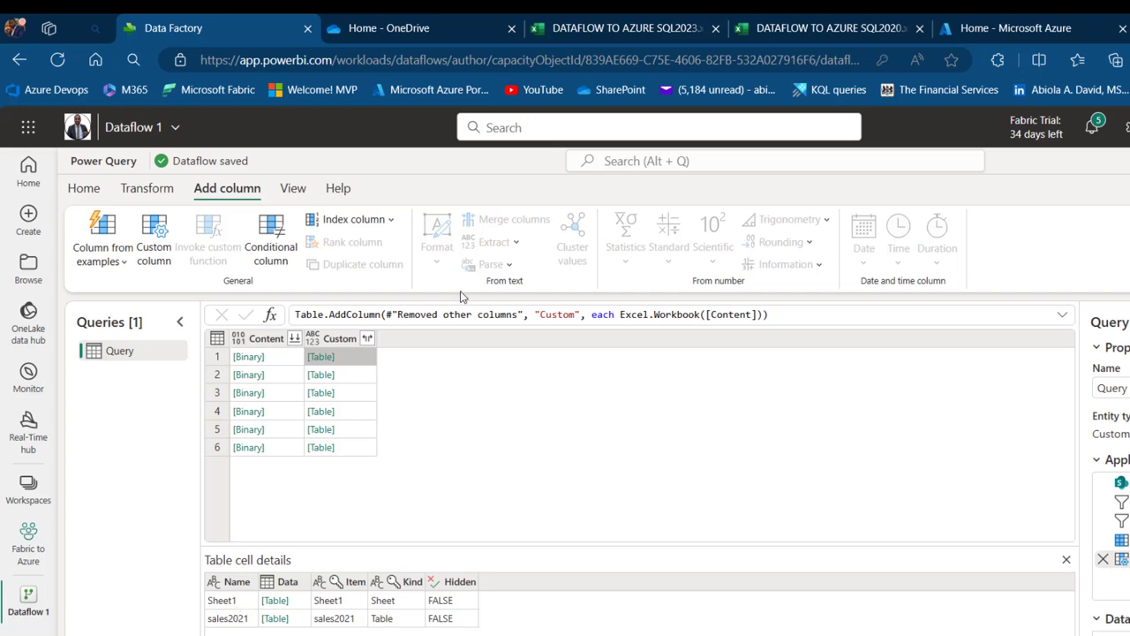
left_click(367, 339)
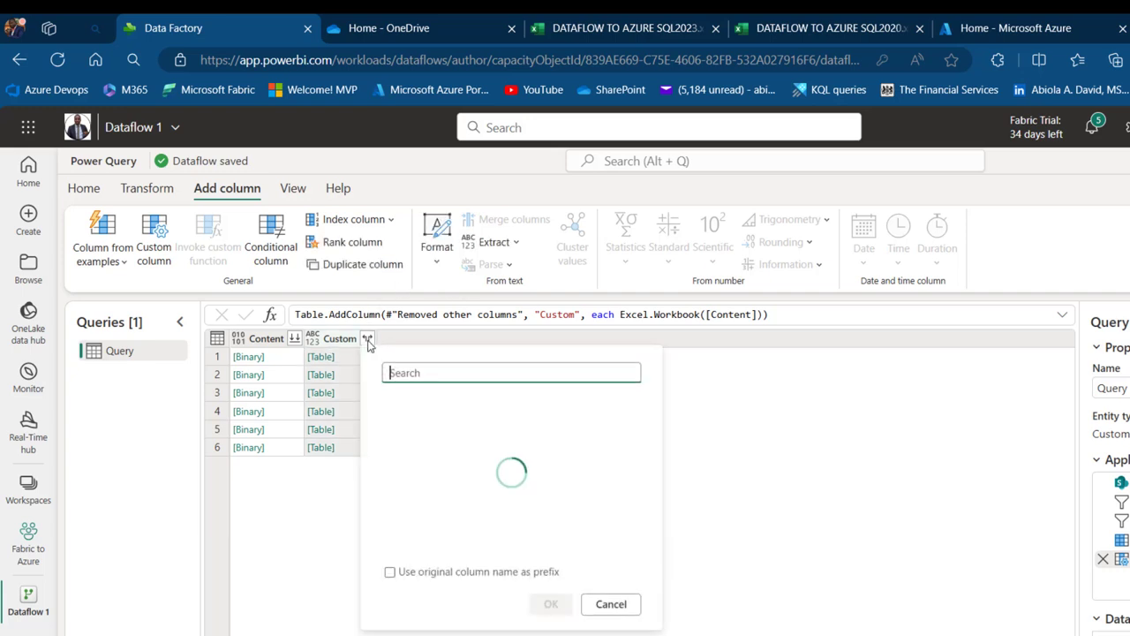
left_click(401, 404)
left_click(401, 426)
left_click(402, 447)
left_click(549, 606)
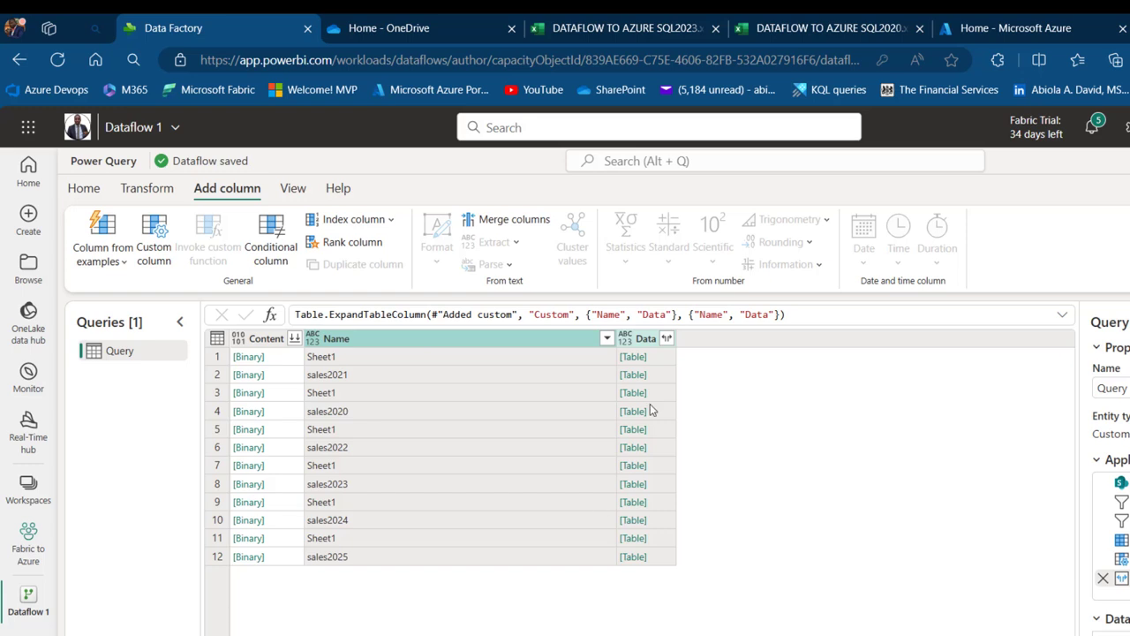
Filter the Name column to exclude Sheet1 rows
left_click(607, 338)
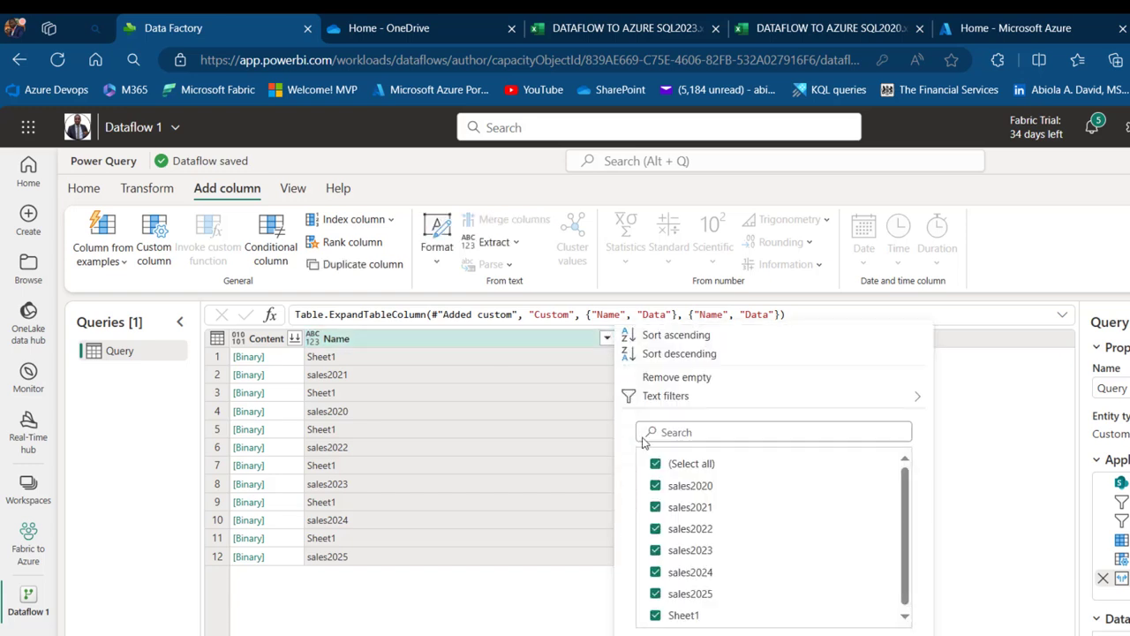
left_click(657, 615)
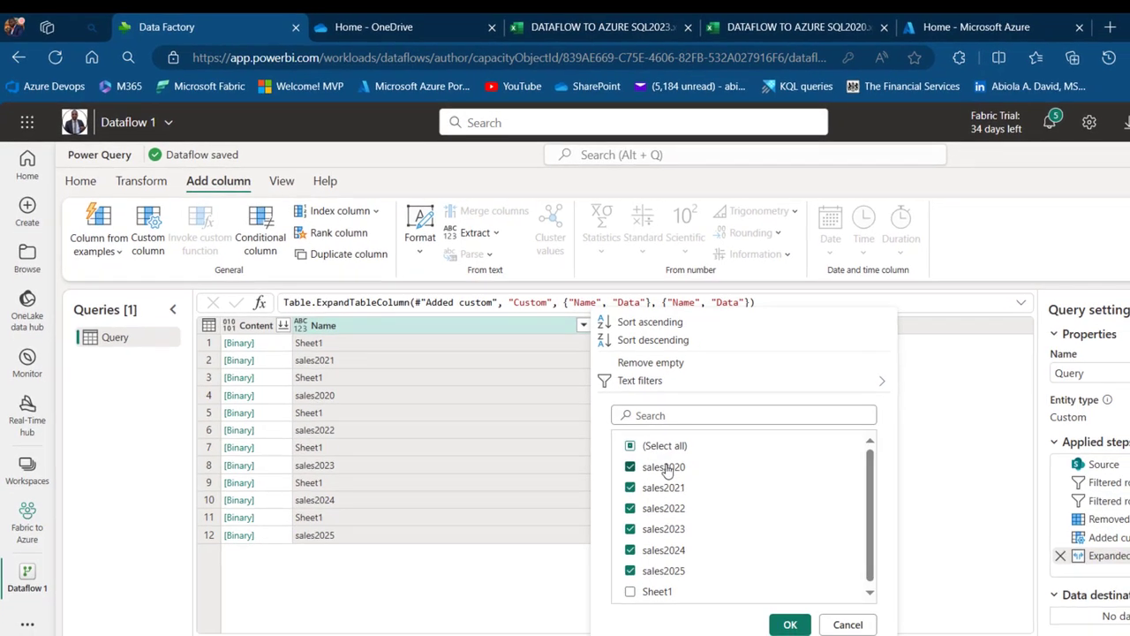
left_click(790, 625)
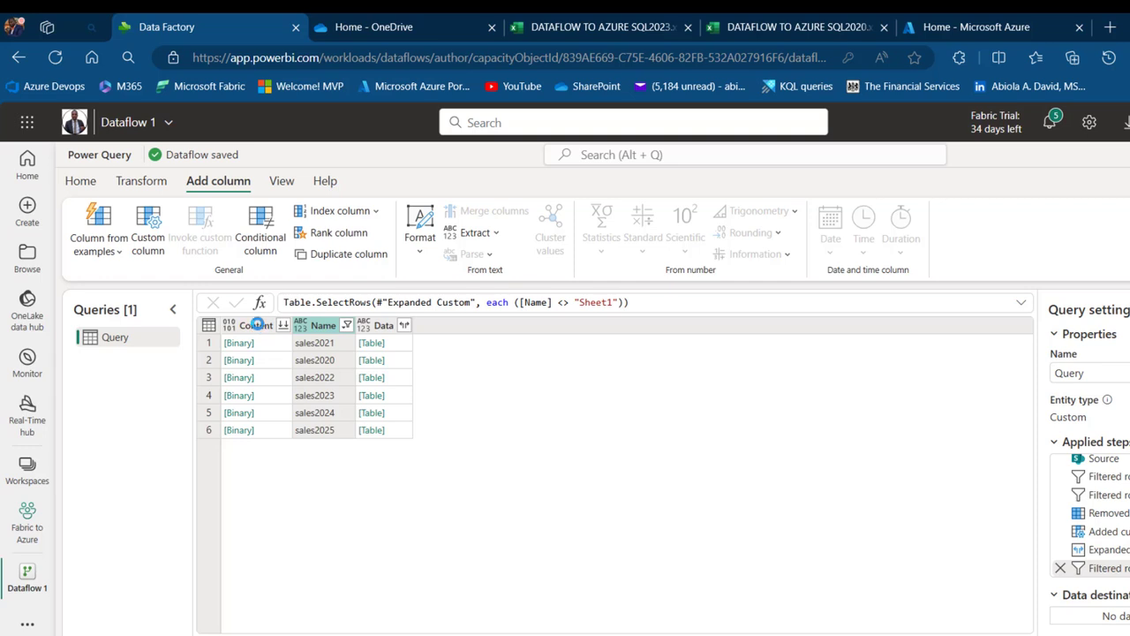
Delete the Name and Content columns, keeping only Data
key("Delete")
left_click(259, 325)
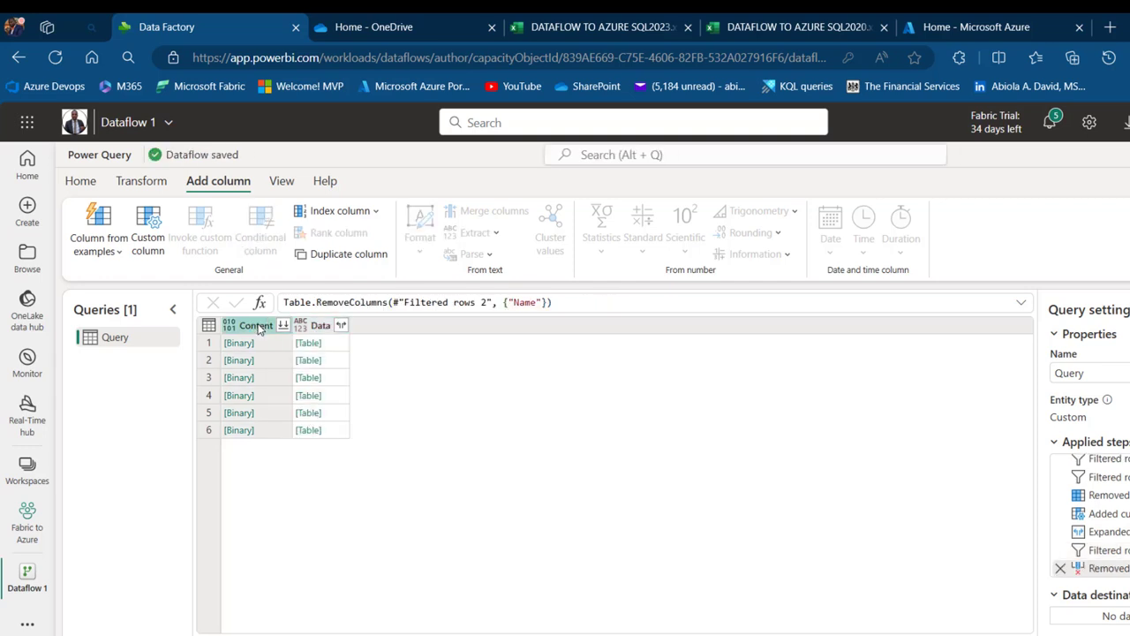
key("Delete")
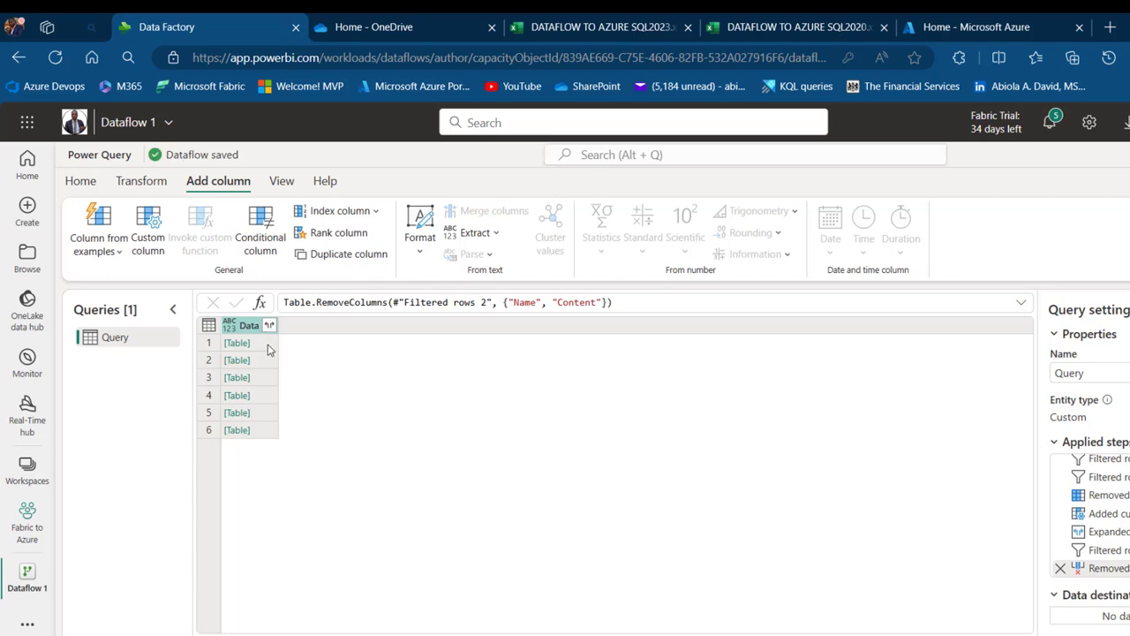
Preview each of the six Data tables' ID, NAME, SALARY and YEAR rows
left_click(269, 348)
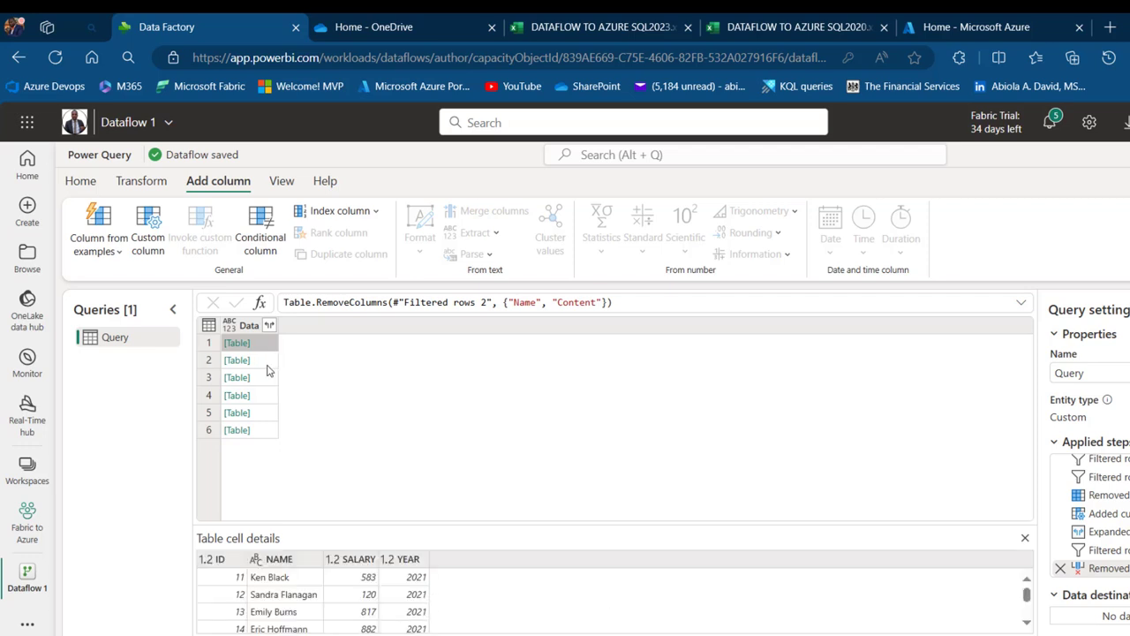
left_click(263, 363)
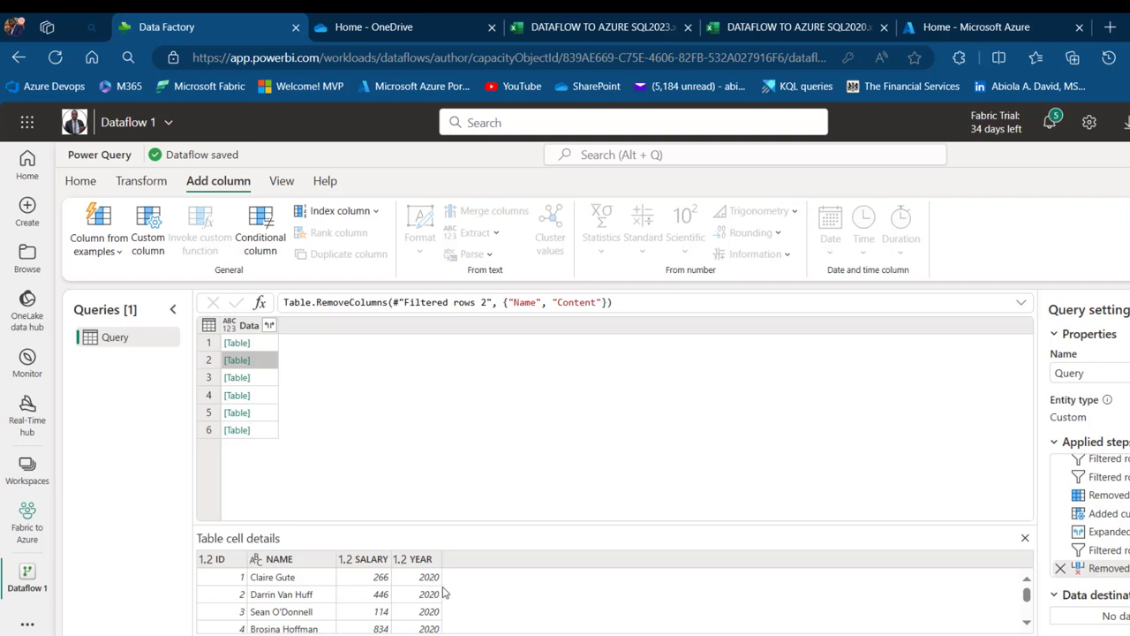
left_click(272, 380)
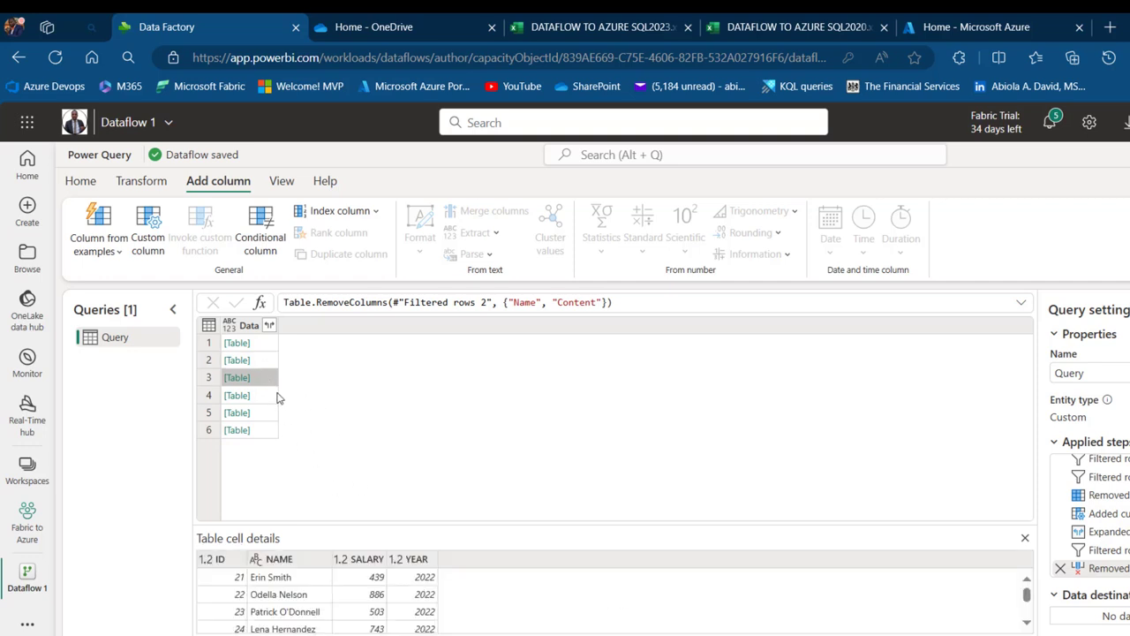
left_click(270, 398)
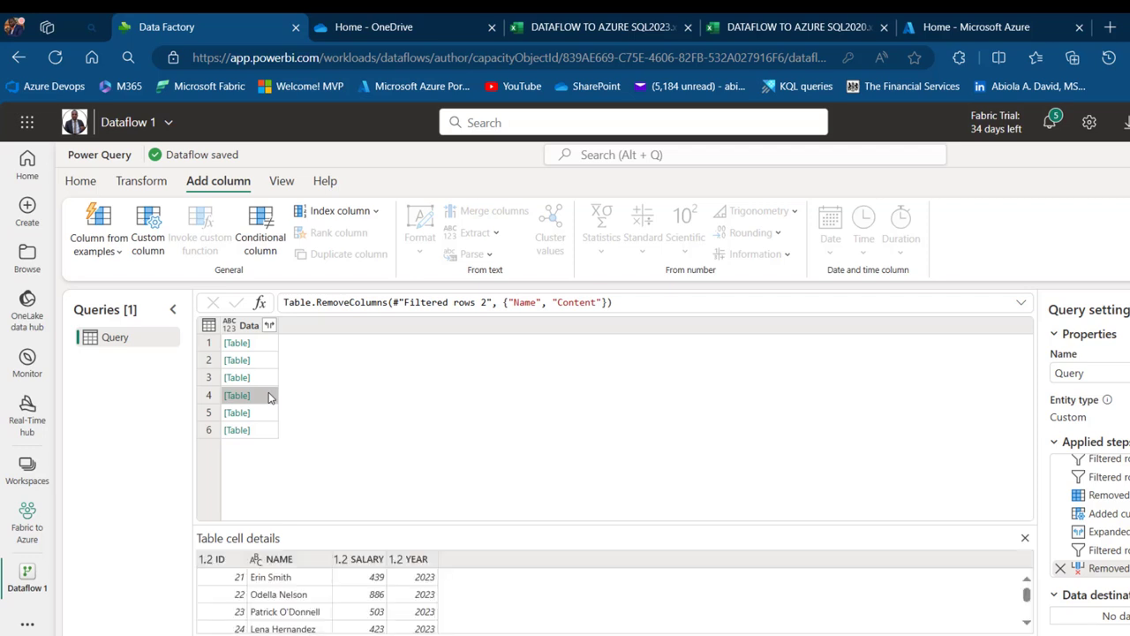
left_click(270, 415)
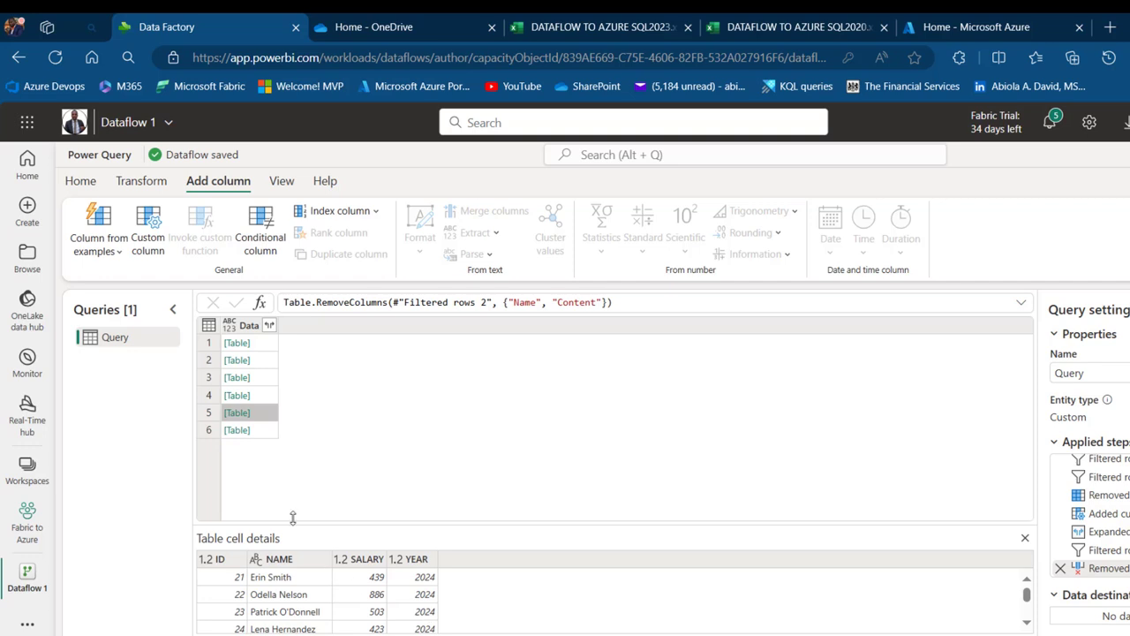
left_click(265, 431)
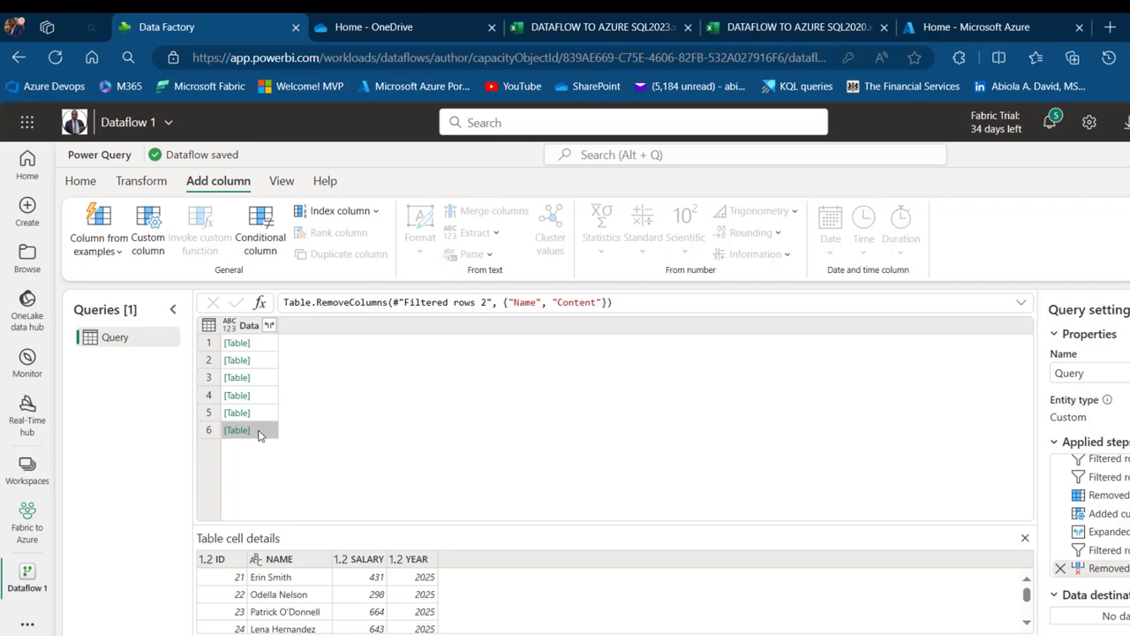
Change the step formula to Table.Combine(Table.RemoveColumns(...)[Data]), merging the six sales tables
left_click(288, 304)
type("Table.Com")
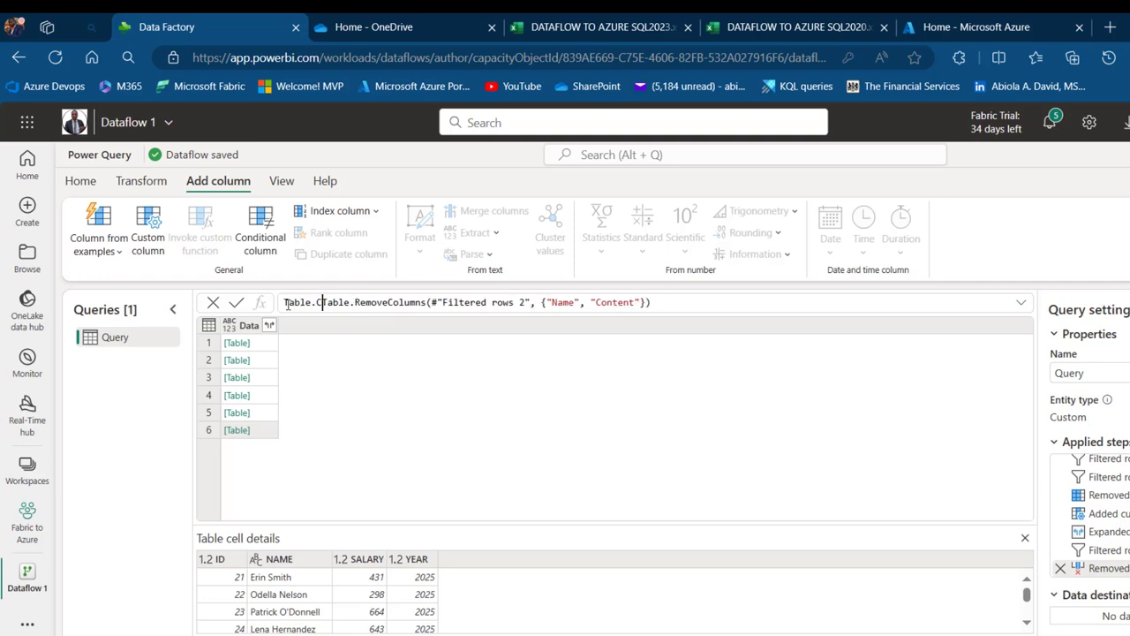
type("bine(")
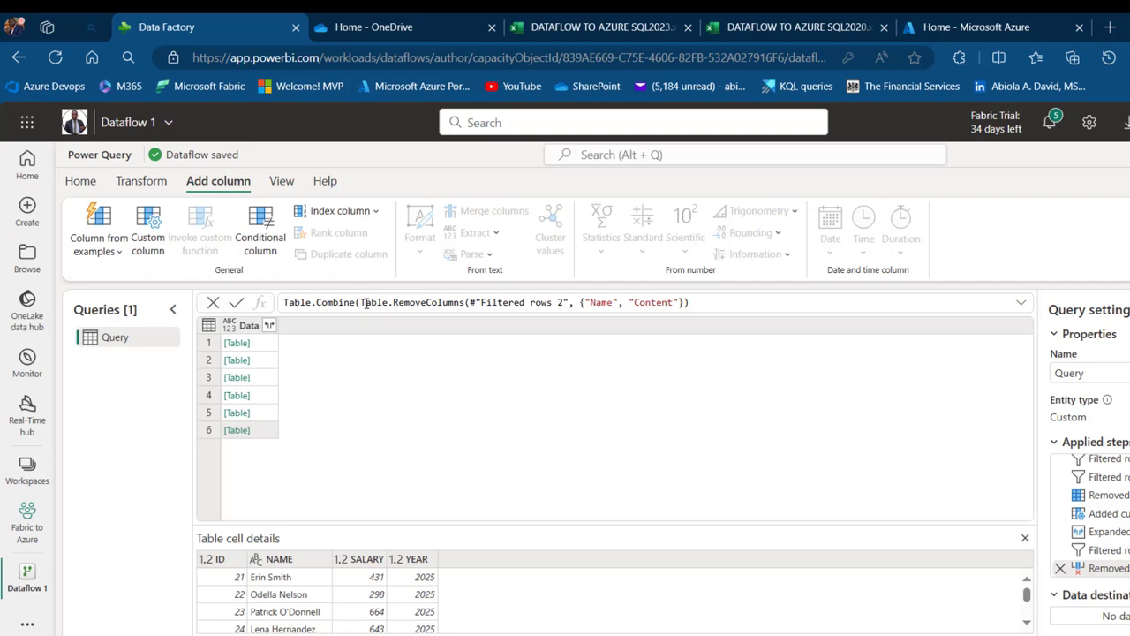
left_click_drag(360, 302, 725, 310)
left_click(725, 310)
type("[Data")
key("BackSpace")
key("BackSpace")
key("BackSpace")
key("BackSpace")
type("Data])")
key("Return")
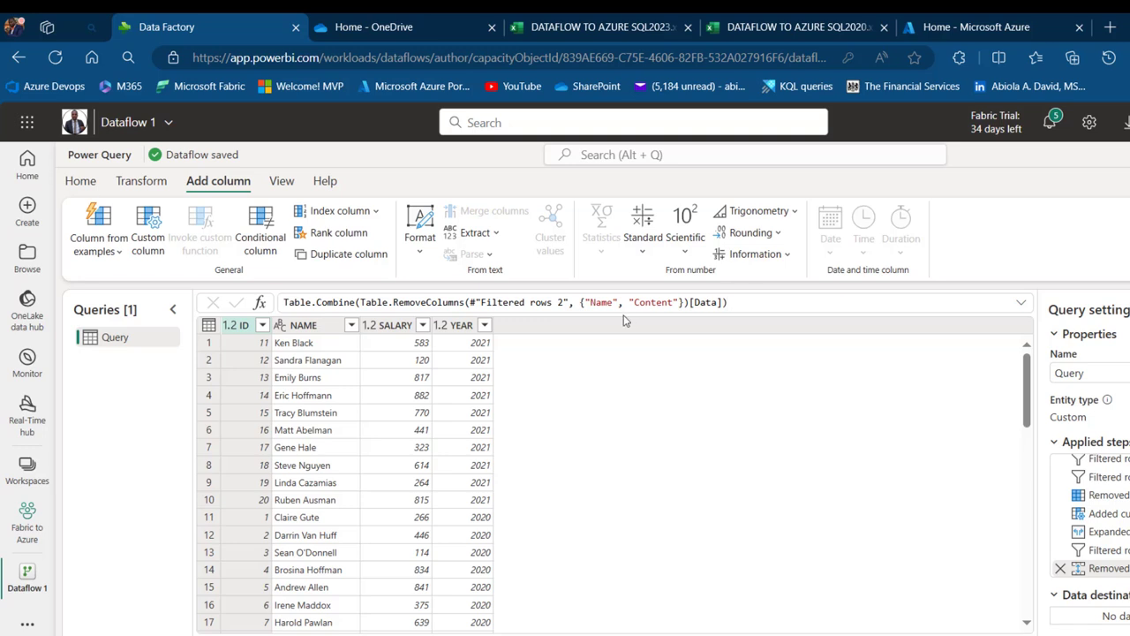
left_click(612, 20)
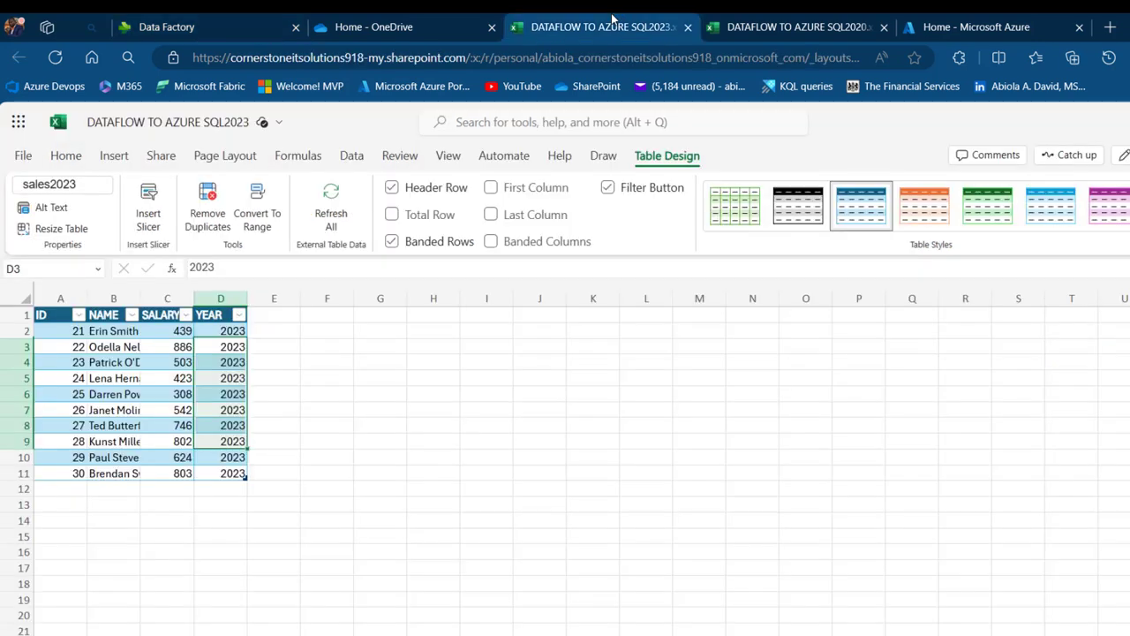
left_click(782, 20)
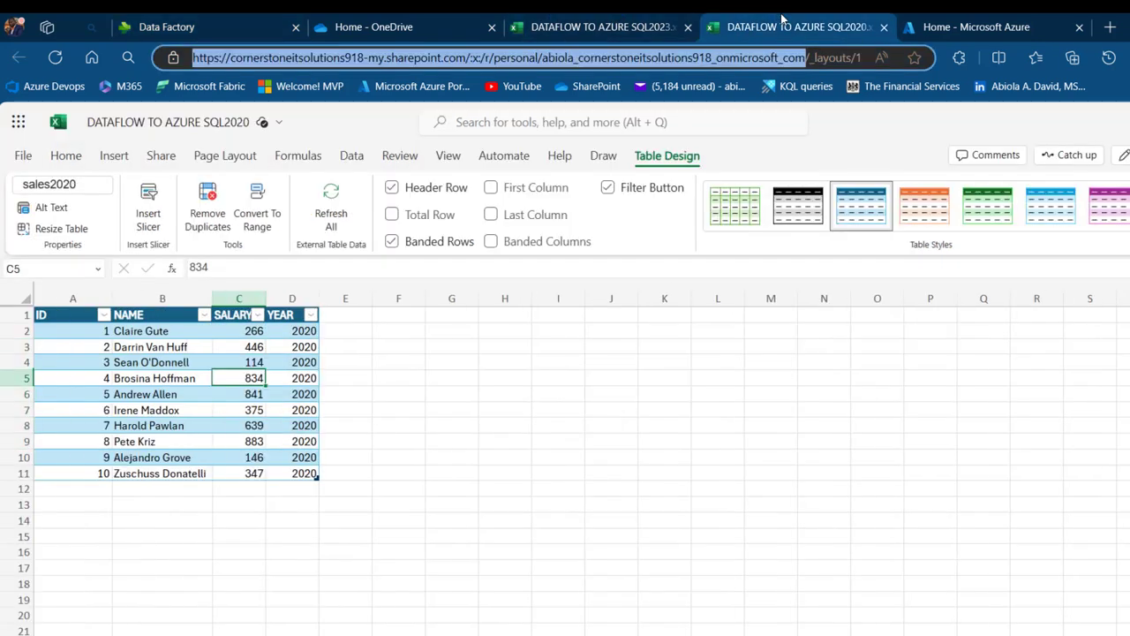
left_click(291, 16)
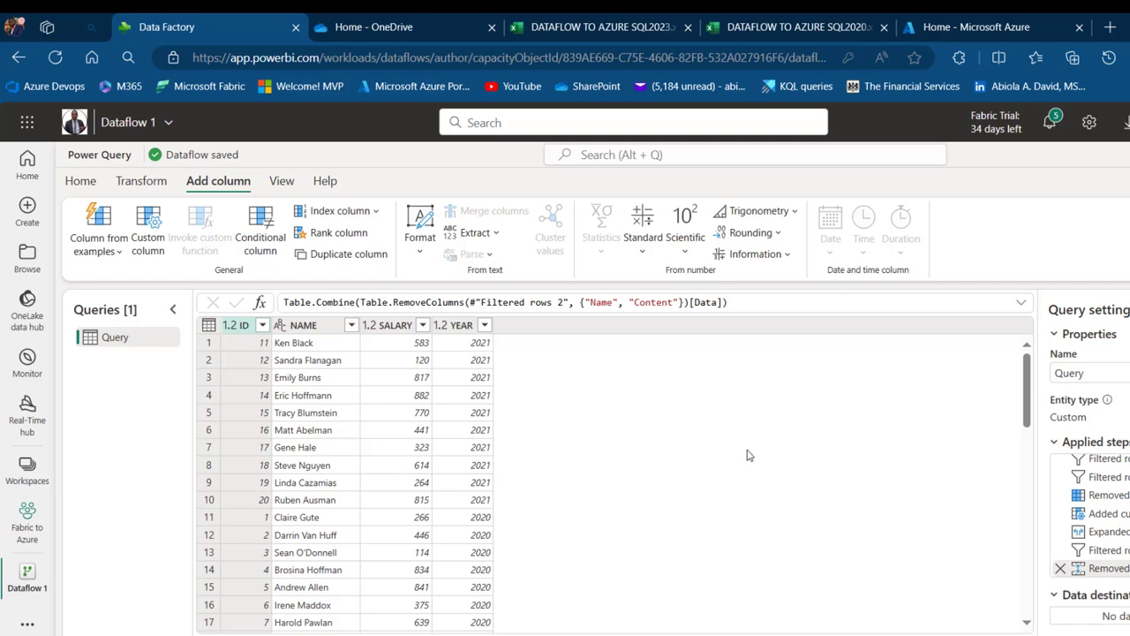
Confirm Azure SQL database is among the Add data destination types, then switch to the Azure portal home
left_click(81, 181)
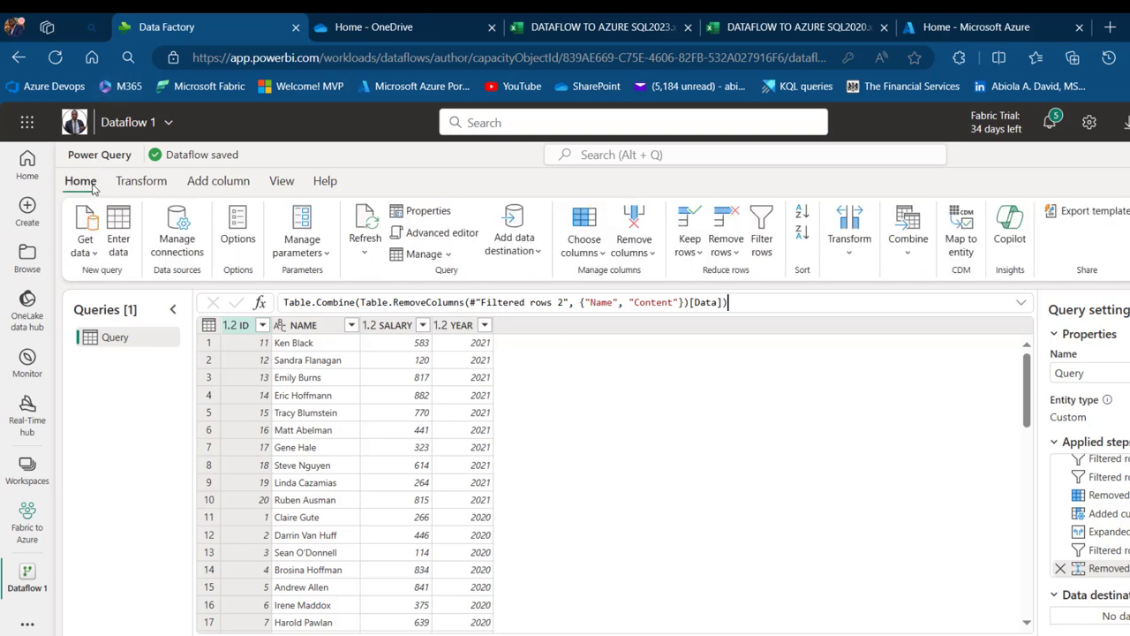
left_click(508, 251)
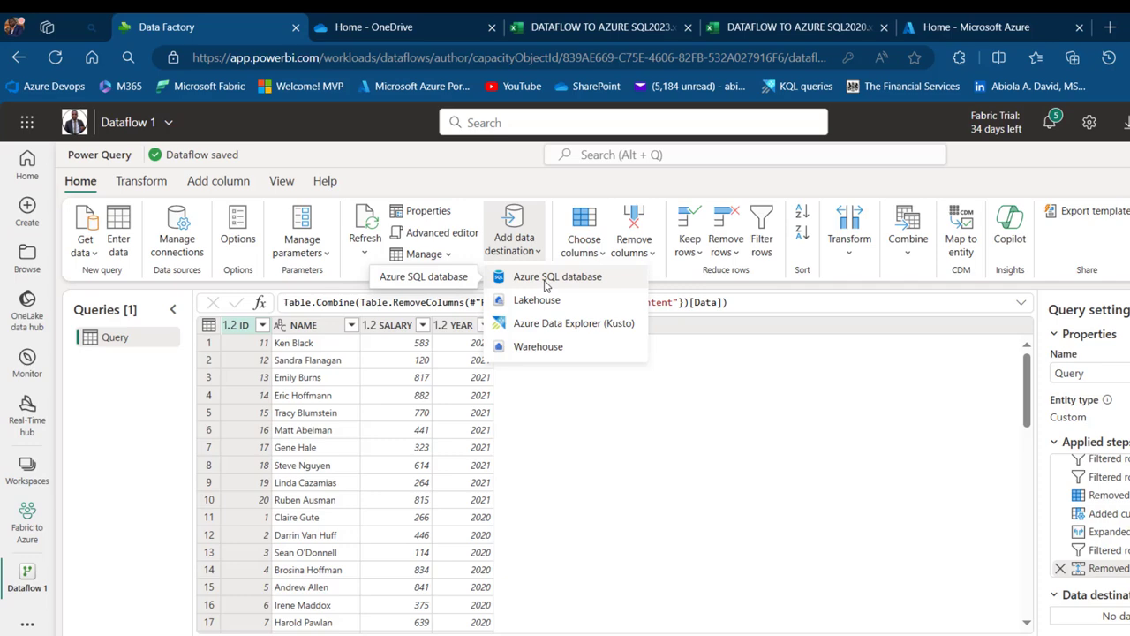
left_click(989, 19)
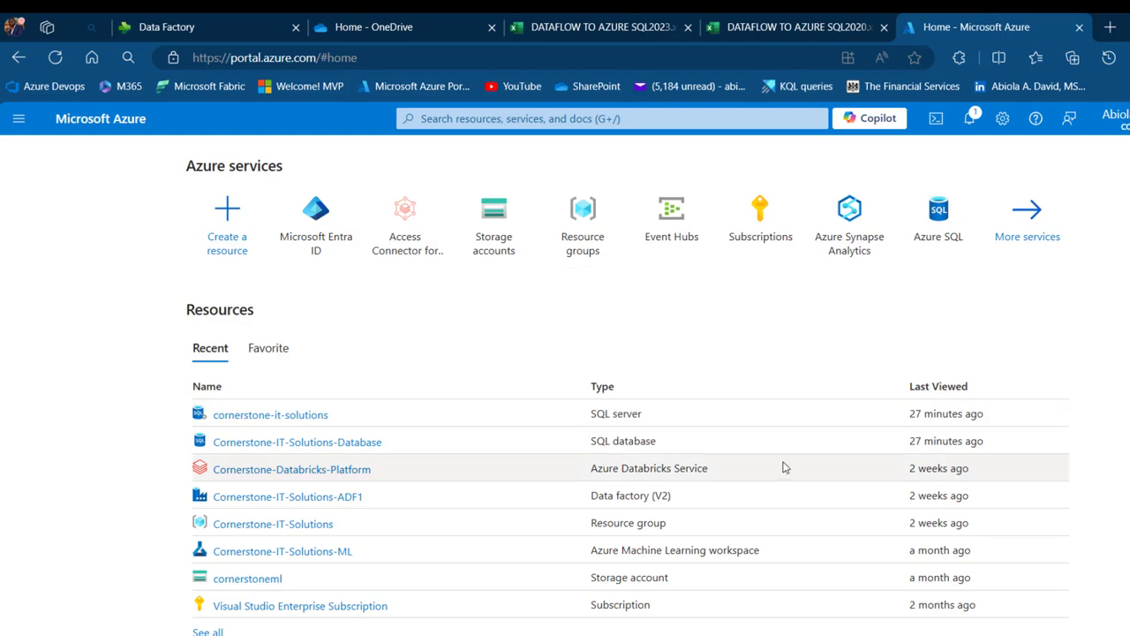
Open the Query editor (preview) of Cornerstone-IT-Solutions-Database and sign in with Microsoft Entra authentication
left_click(327, 442)
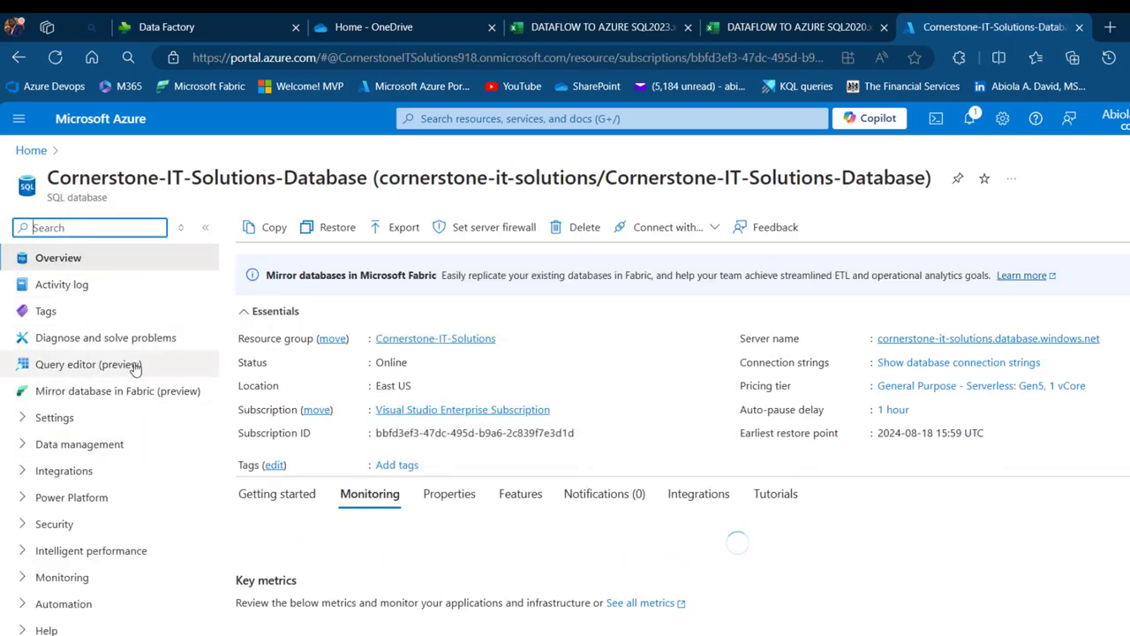
left_click(109, 365)
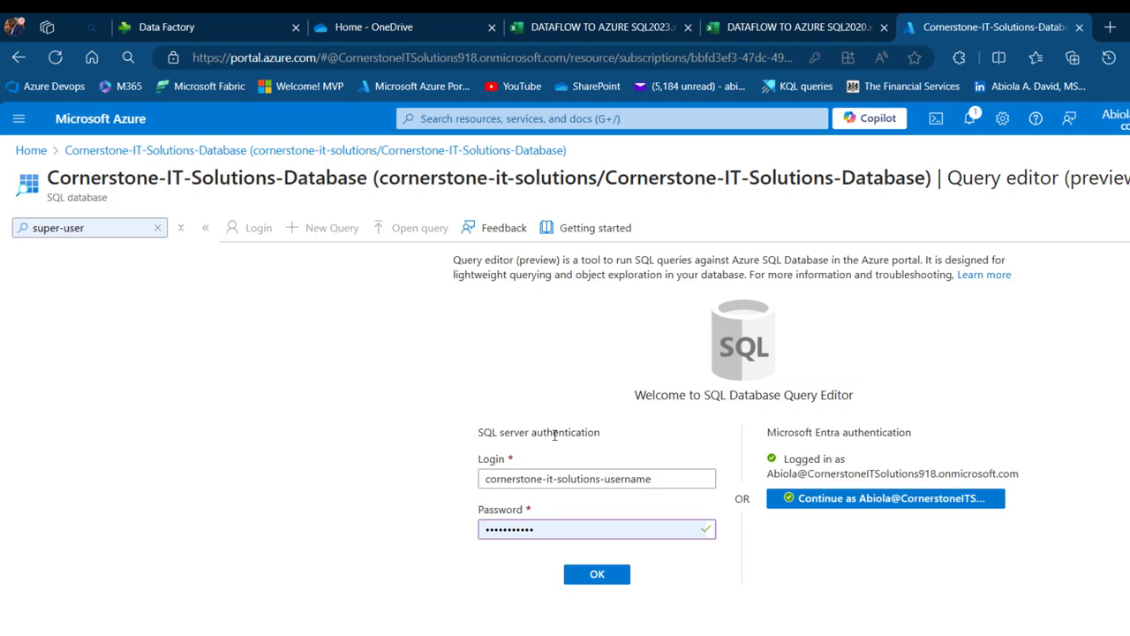
left_click(896, 505)
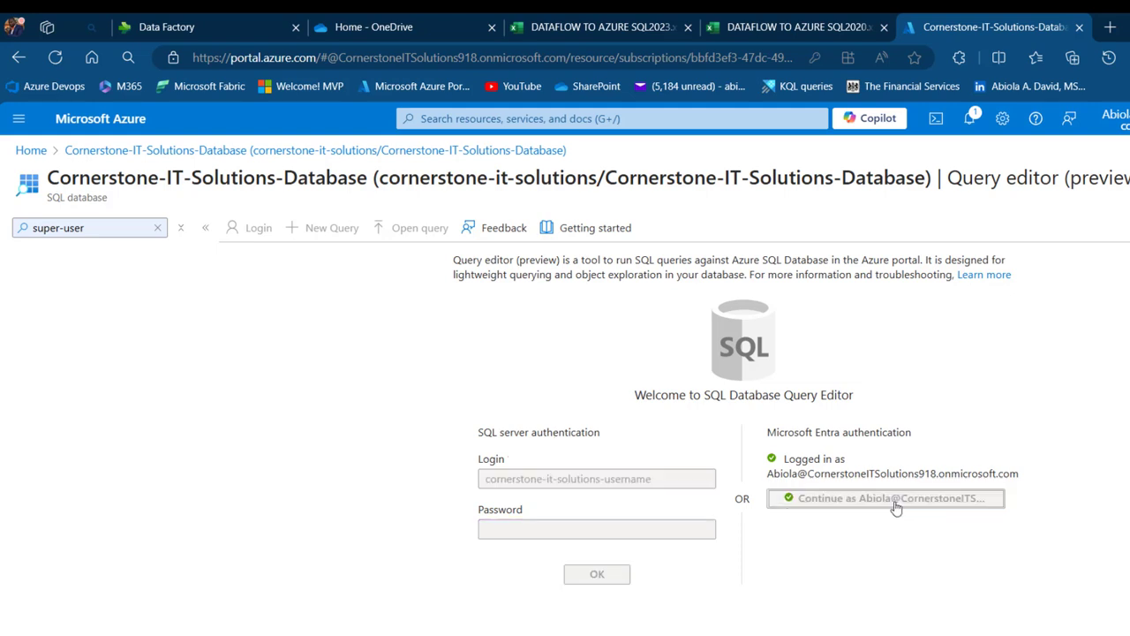
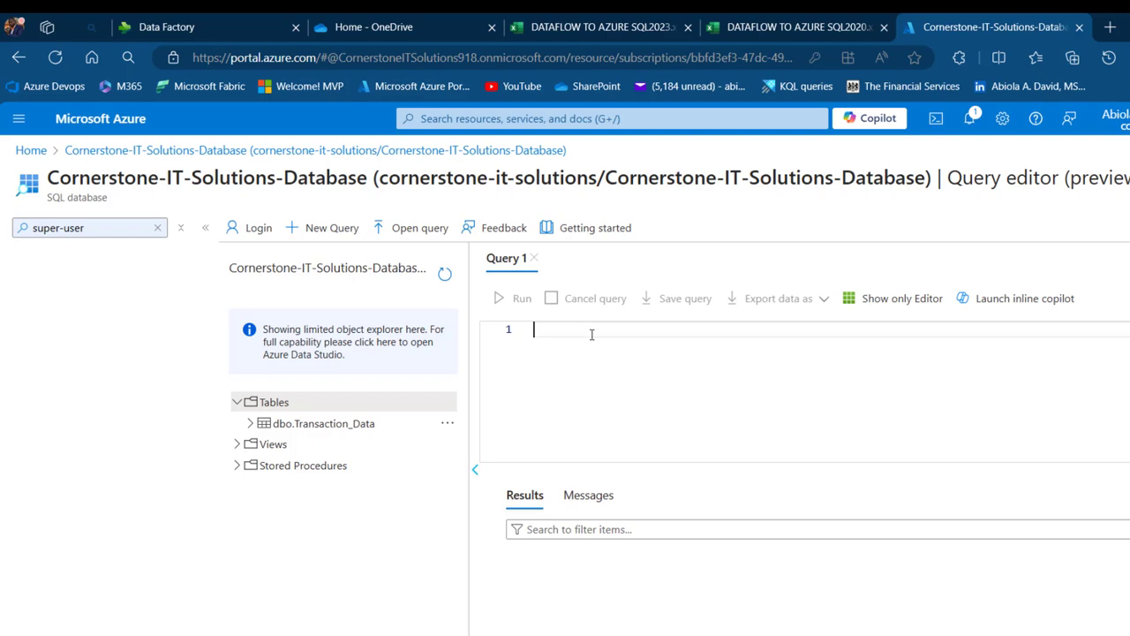
Change the ID, SALARY and YEAR columns from decimal to the whole number type
key("ctrl+1")
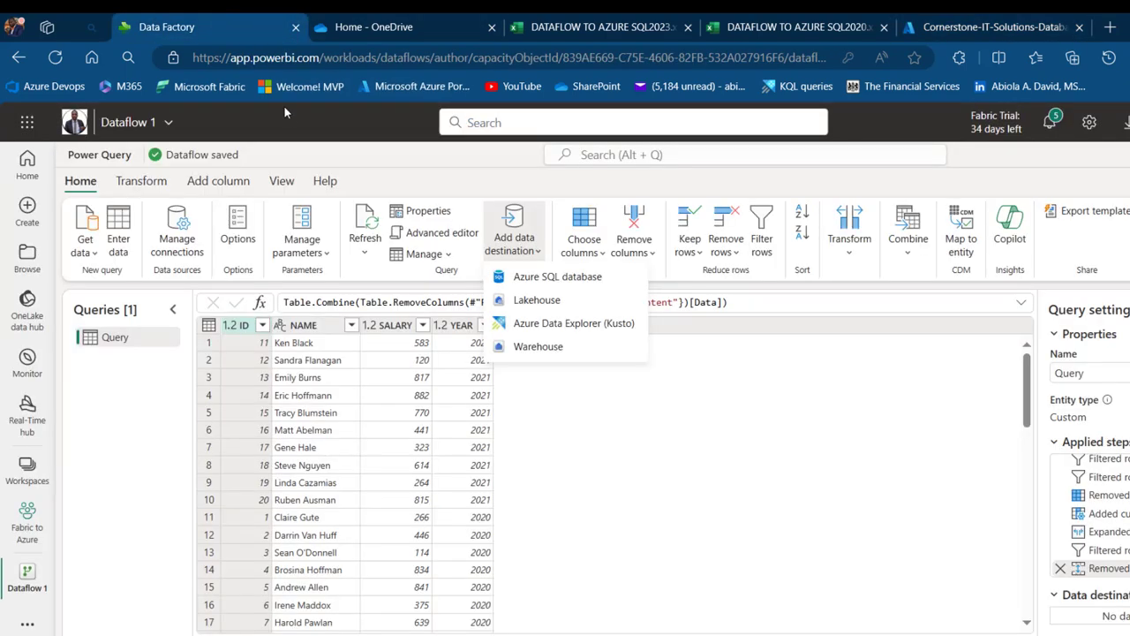
left_click(662, 444)
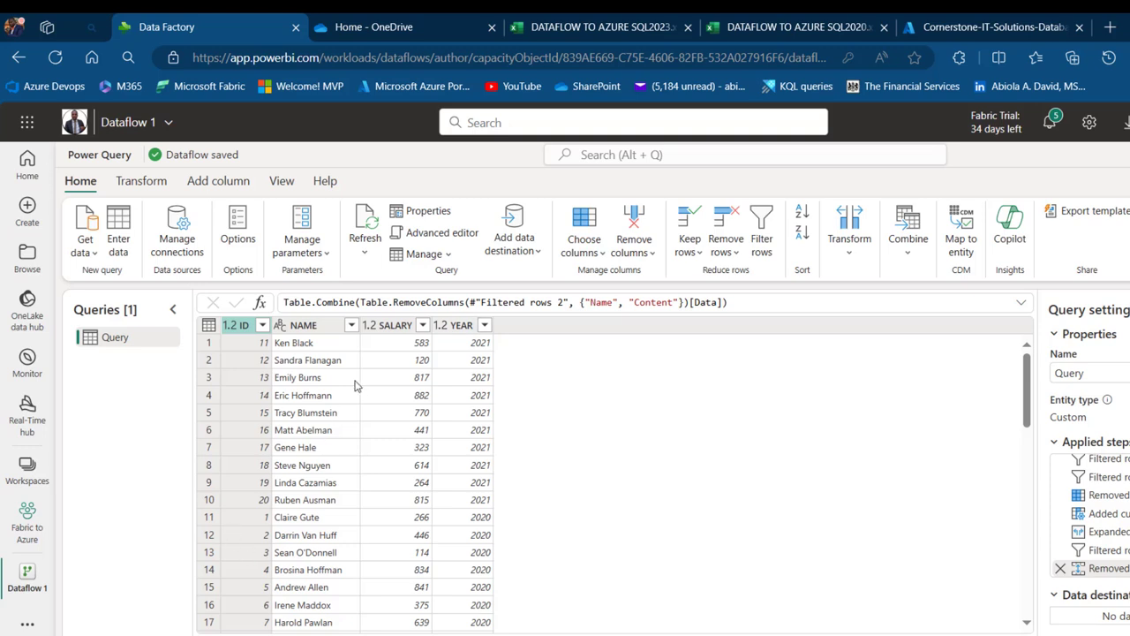
left_click(388, 324)
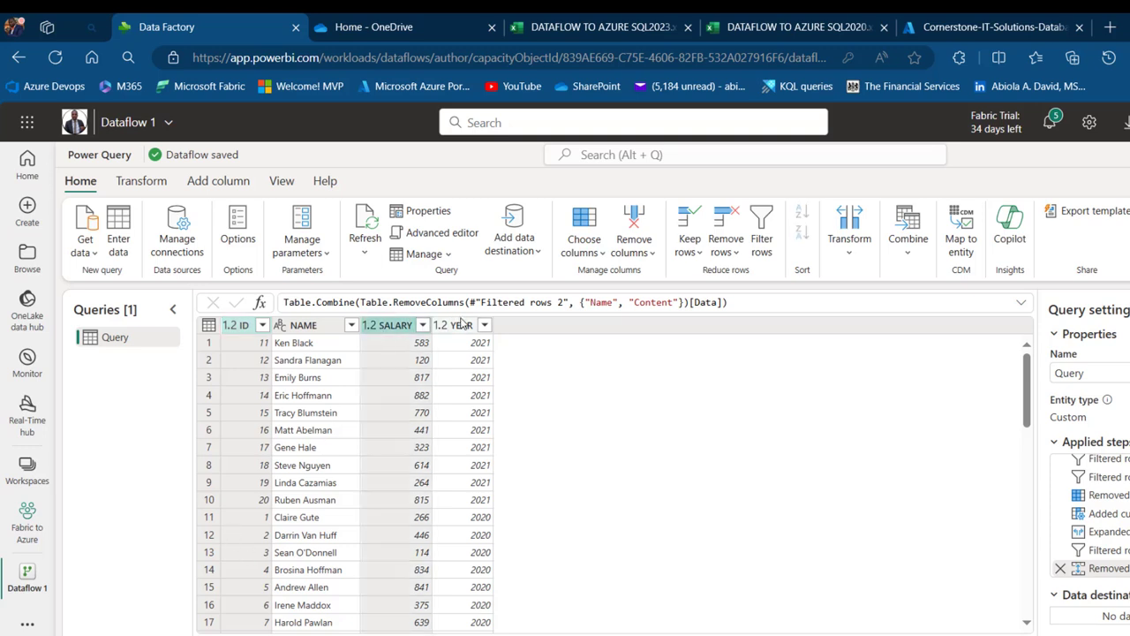
left_click(464, 325, "ctrl")
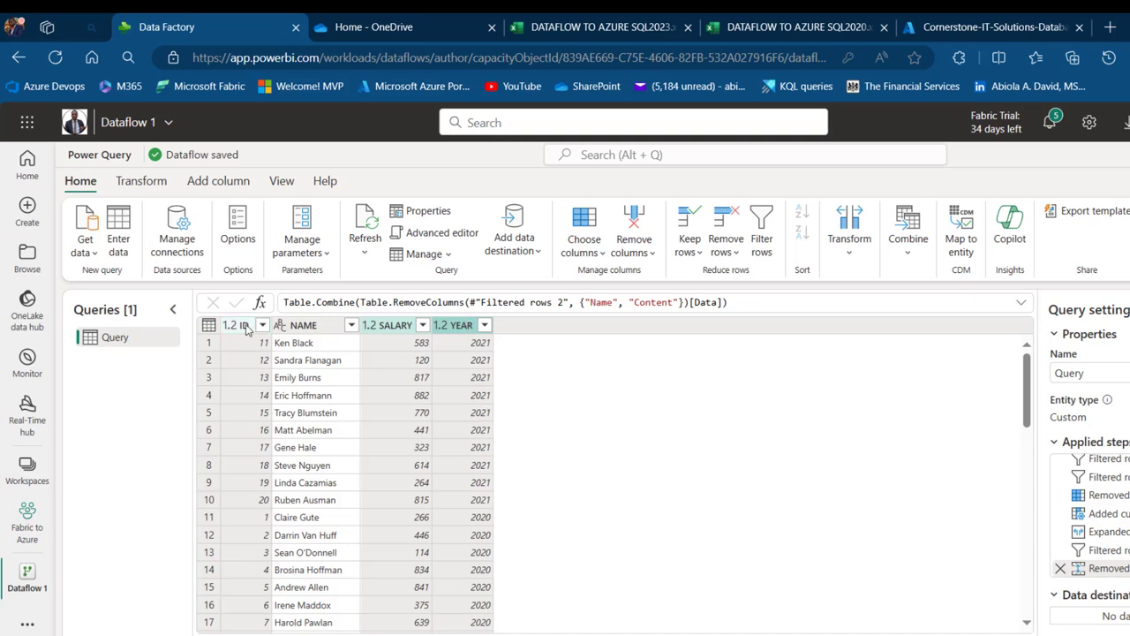
right_click(246, 327)
mouse_move(353, 501)
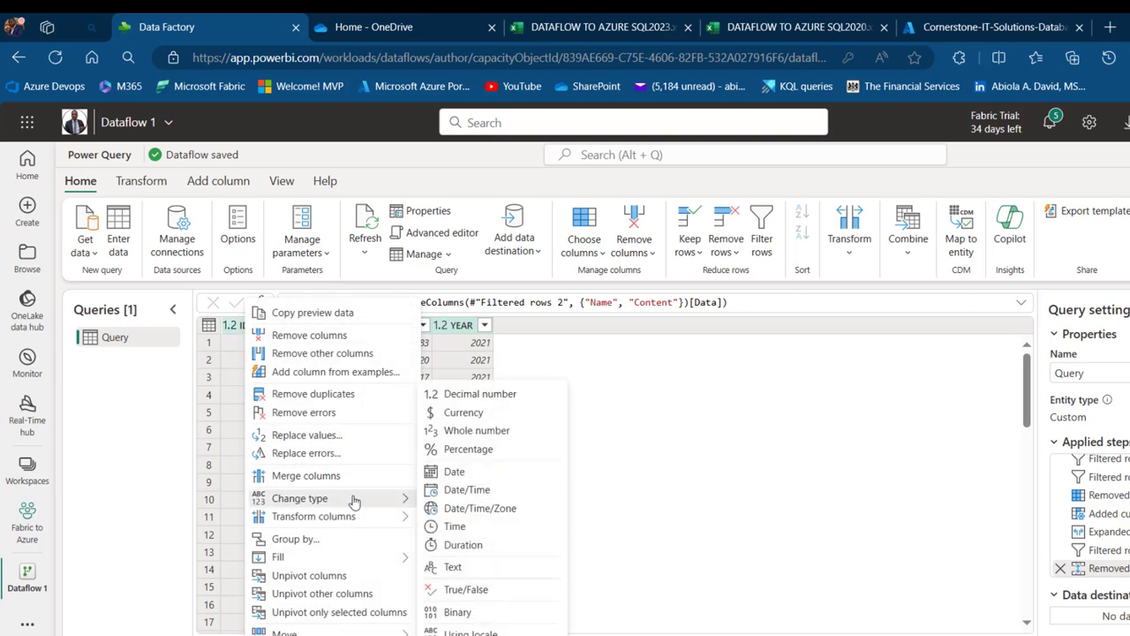
left_click(477, 430)
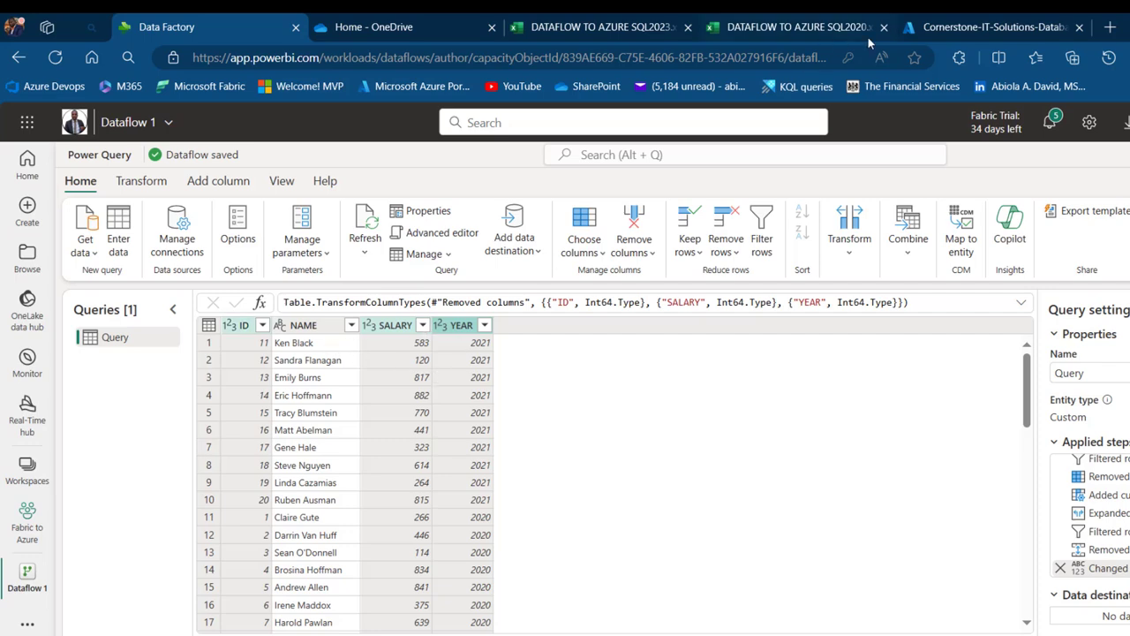
Write a CREATE TABLE TEST statement with ID INT, NAME VARCHAR(100), SALARY INT and YEAR INT
left_click(1030, 20)
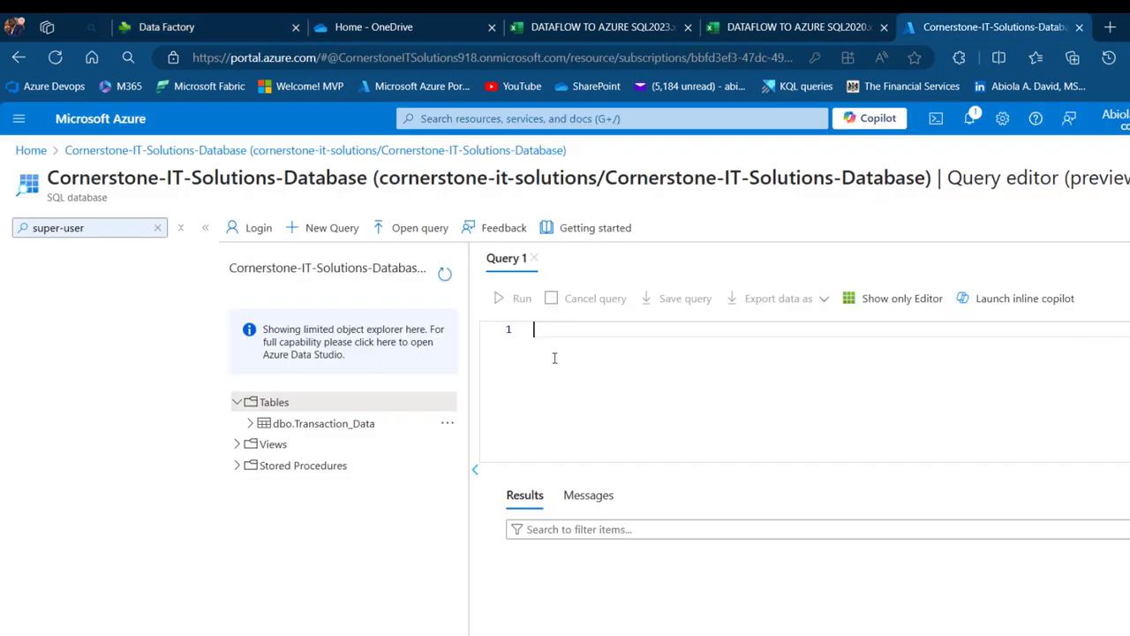
type("REATE TABLE TEST")
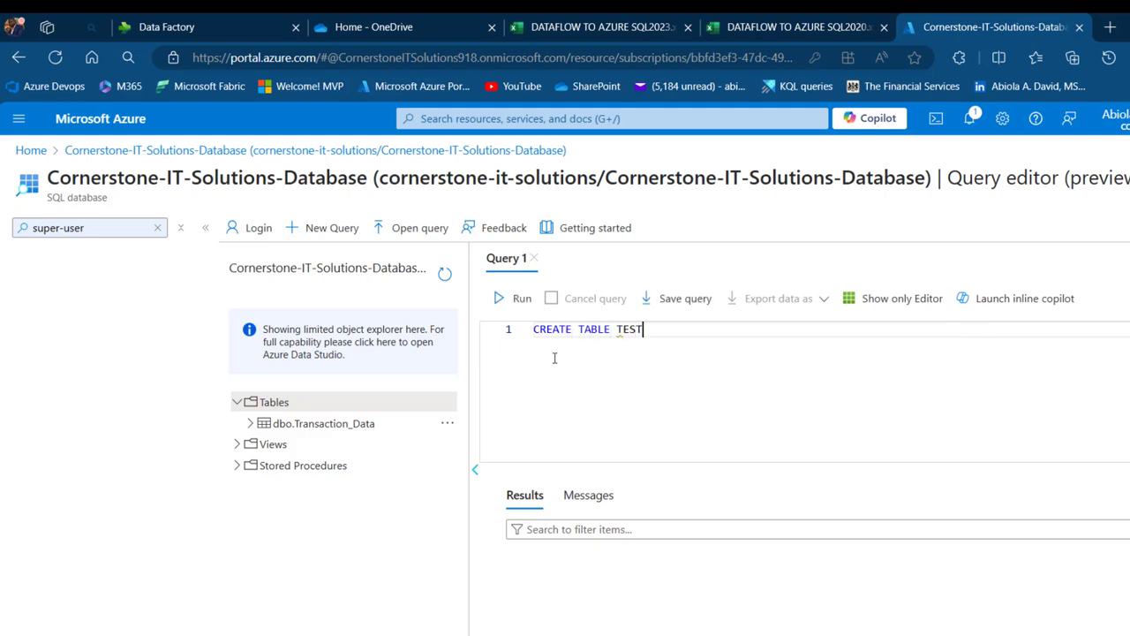
key("Return")
type("()")
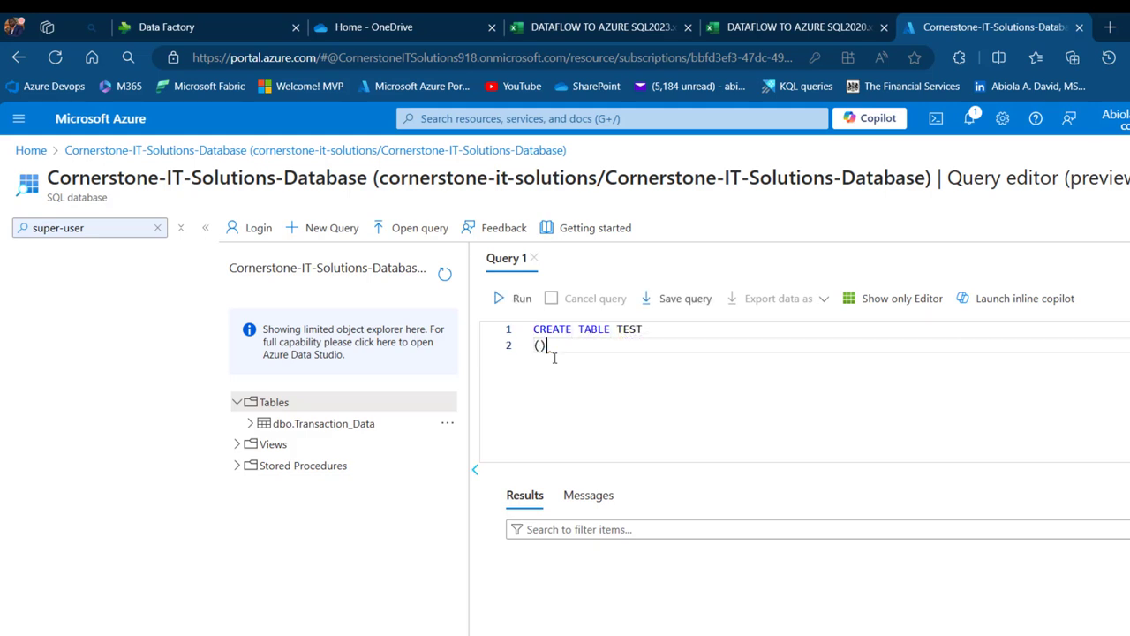
key("Return")
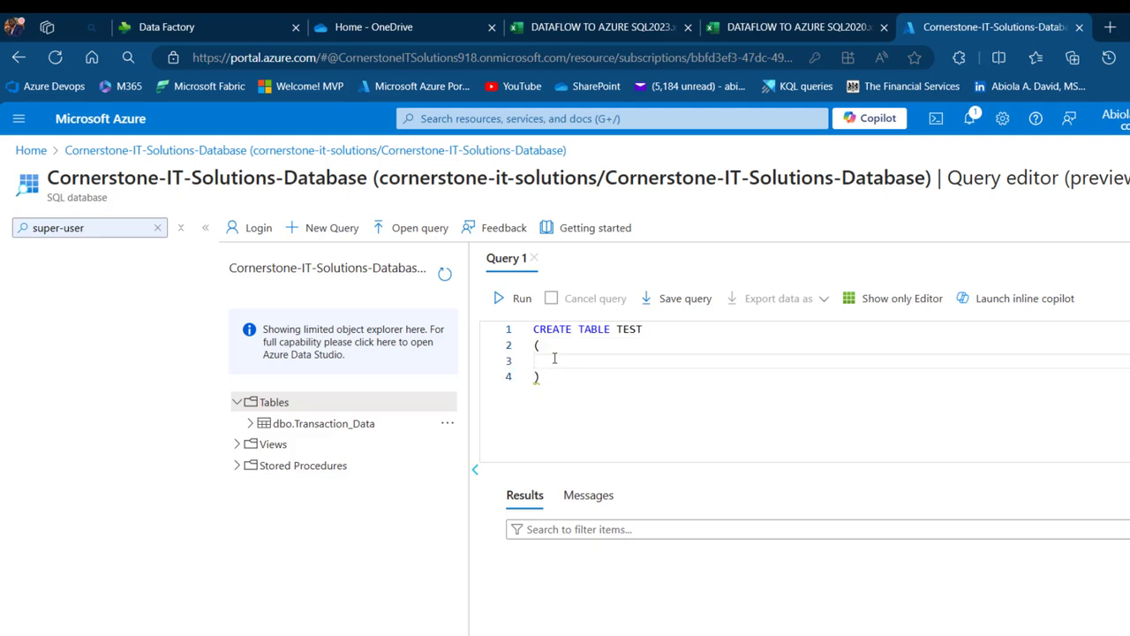
type("ID INT,")
key("Return")
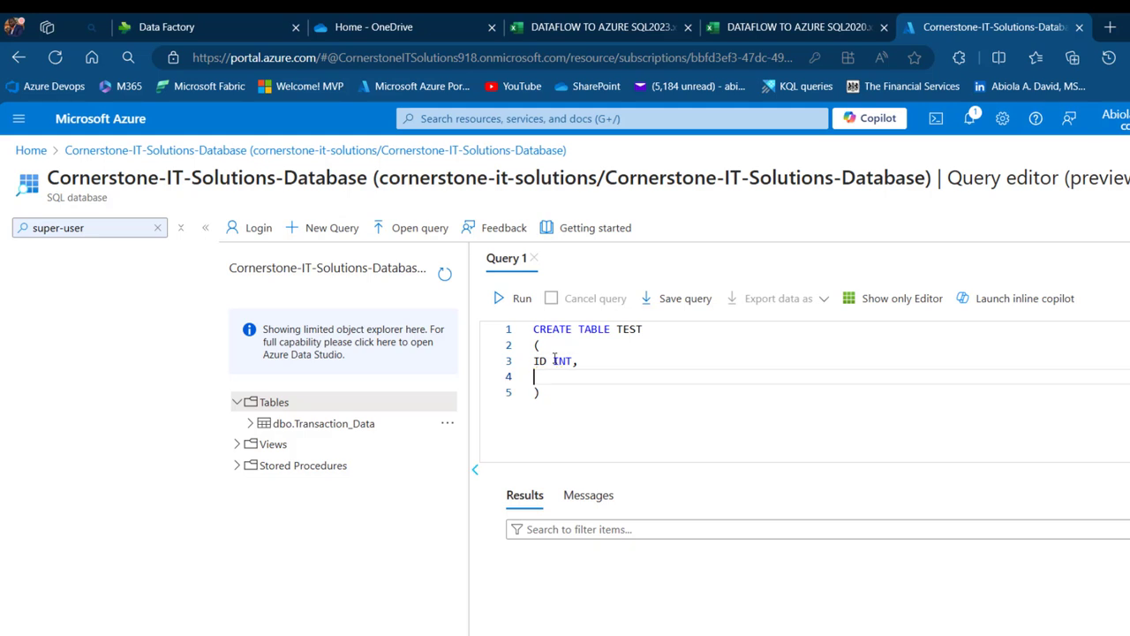
type("NAME VARCHAR(10")
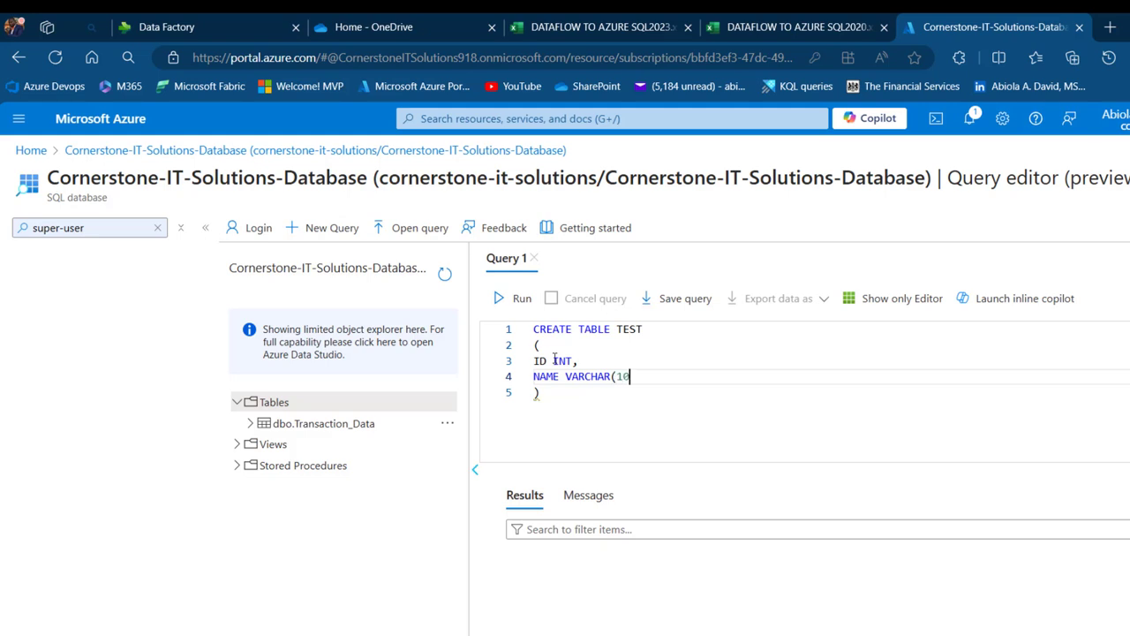
type("100),")
key("Return")
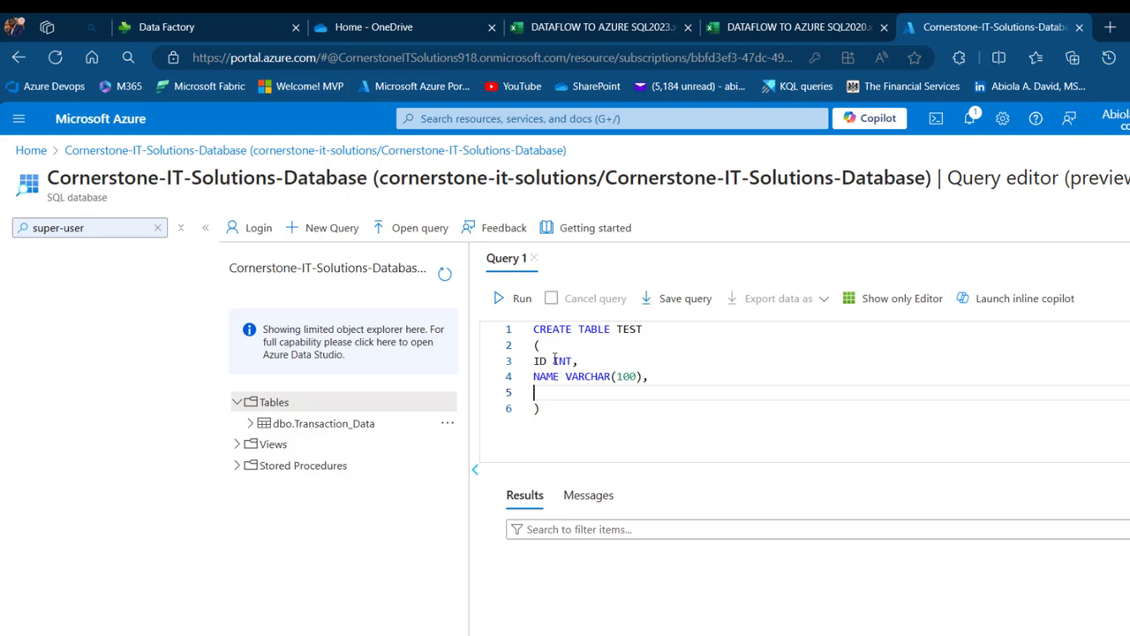
type("SALARY INT,")
key("Return")
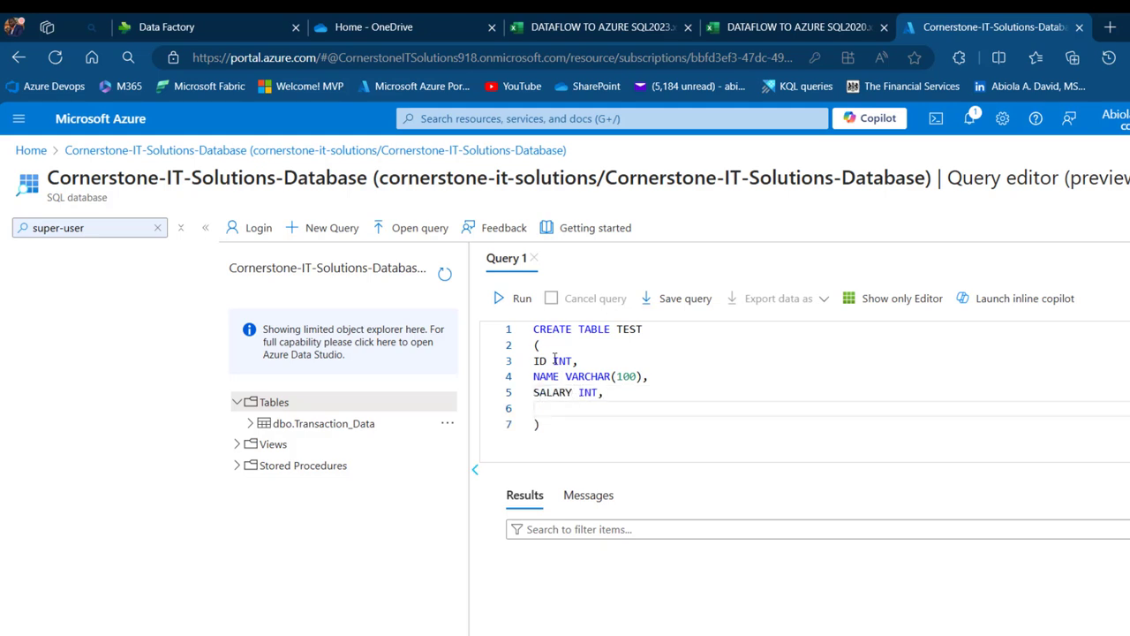
type("YEAR INT")
Run the CREATE TABLE statement to create the TEST table in the database
left_click(275, 18)
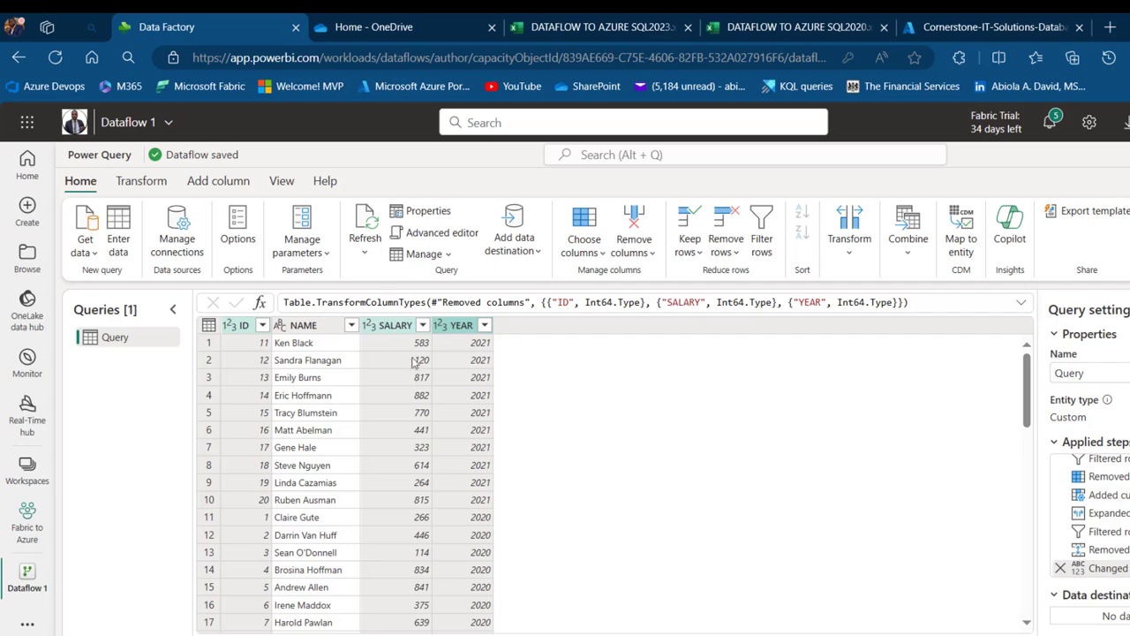
left_click(960, 19)
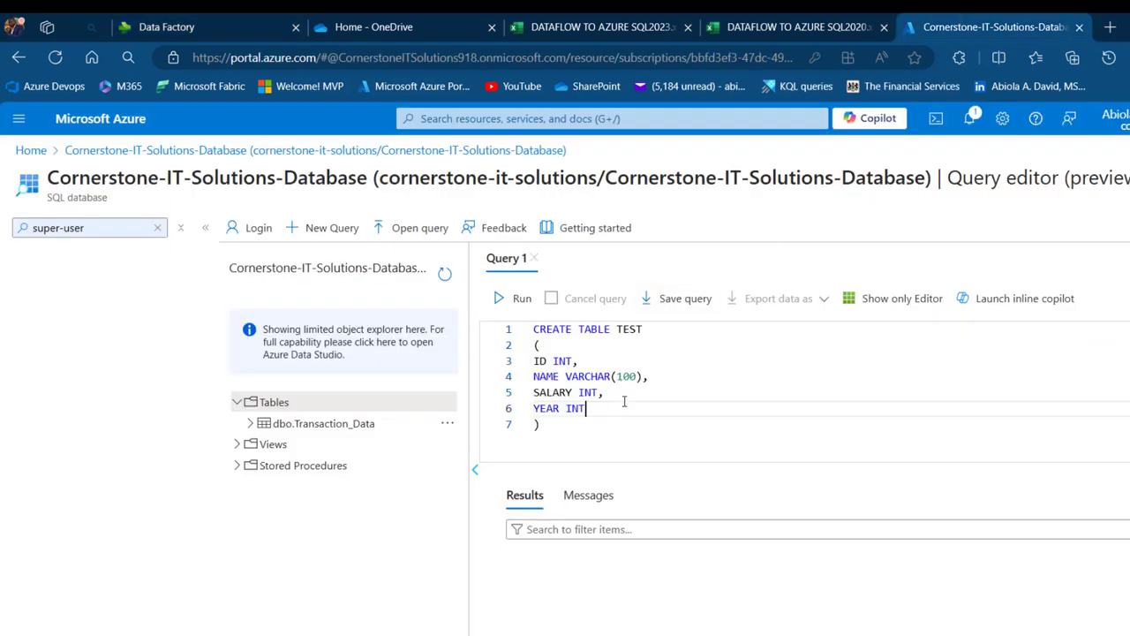
left_click(577, 426)
key("ctrl+a")
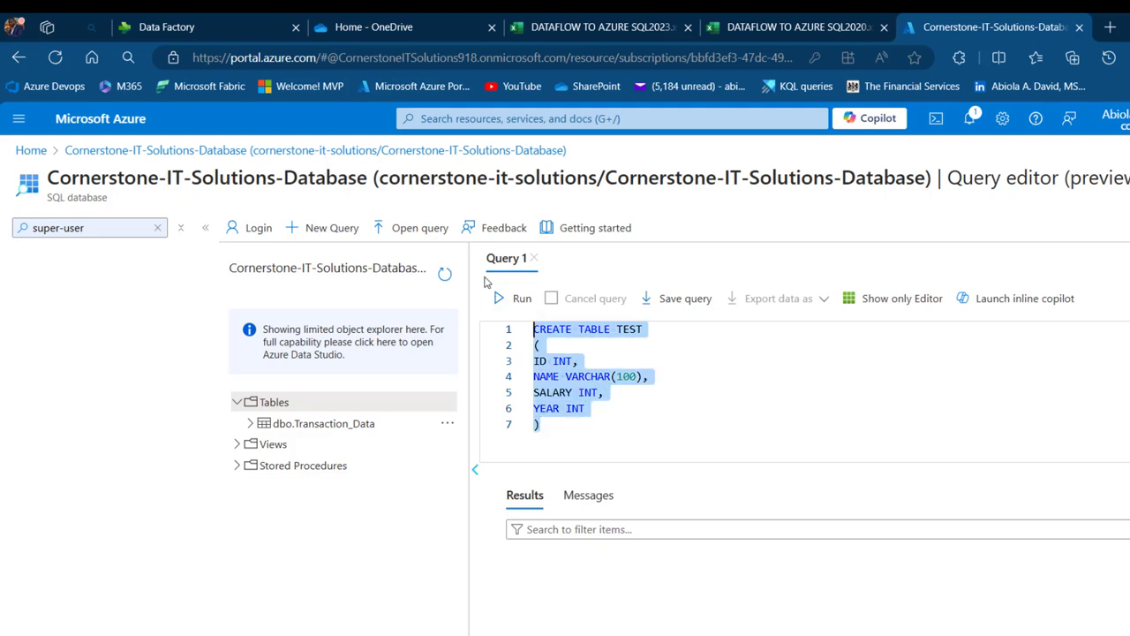
left_click(500, 297)
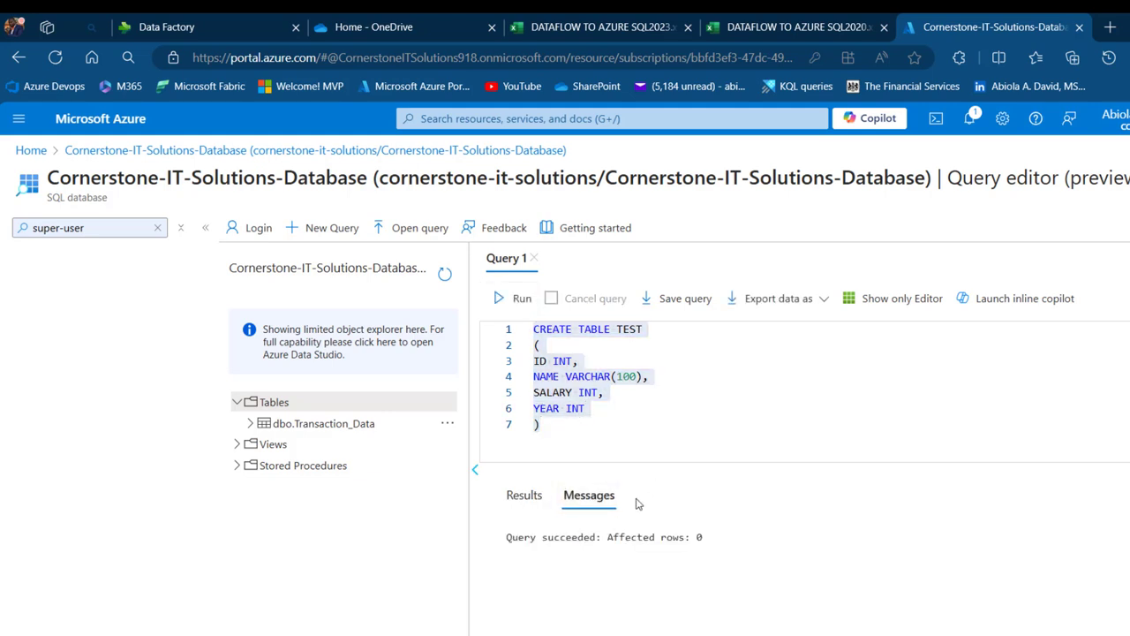
Run SELECT * FROM TEST to confirm the new table has no rows
left_click(562, 431)
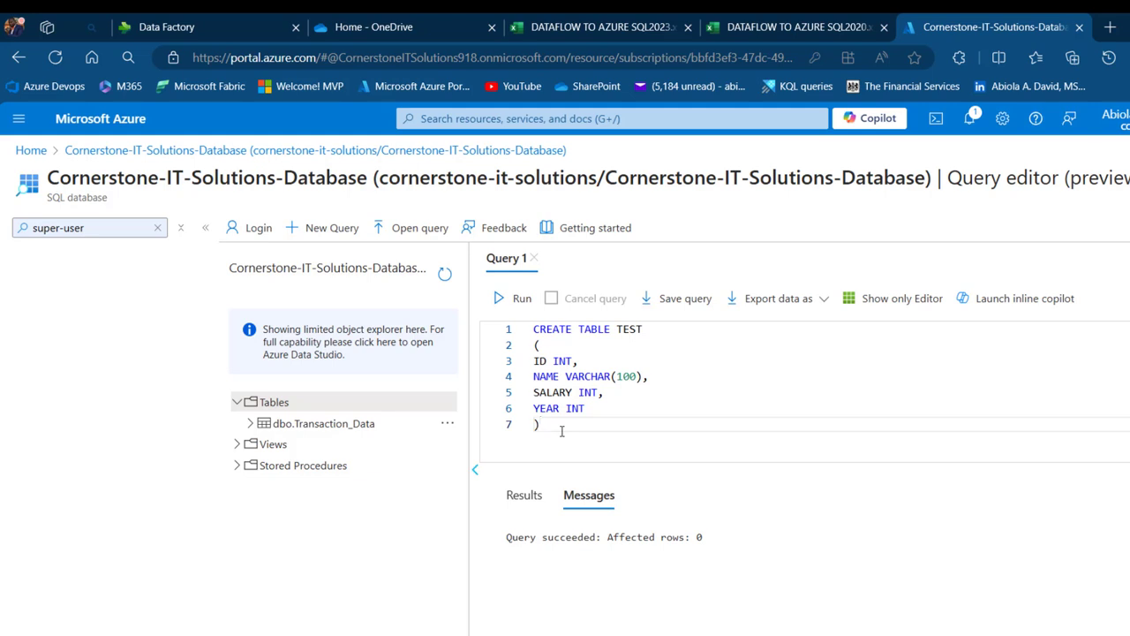
key("Return")
key("Return")
type("SELECT * FROM ")
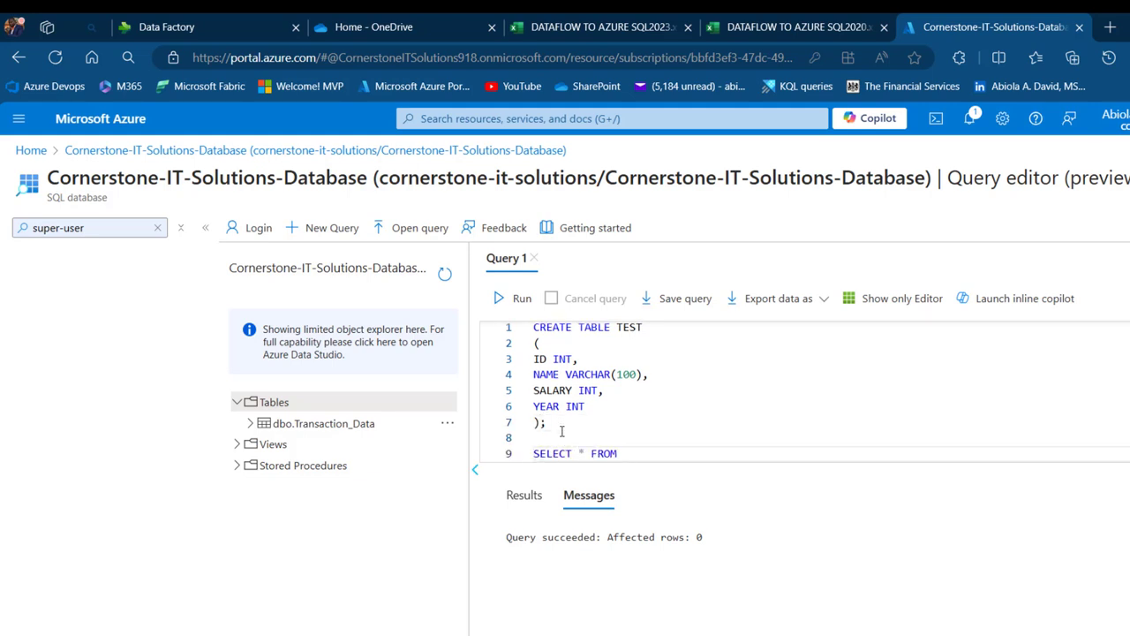
type("TEST")
left_click_drag(669, 450, 528, 454)
left_click(522, 299)
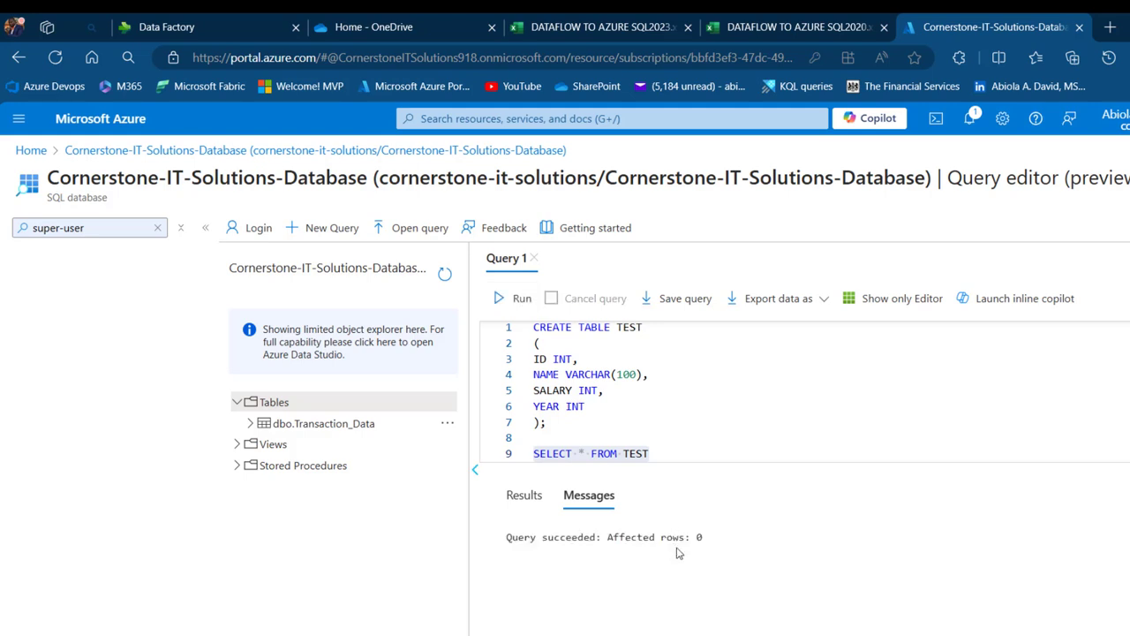
left_click(526, 502)
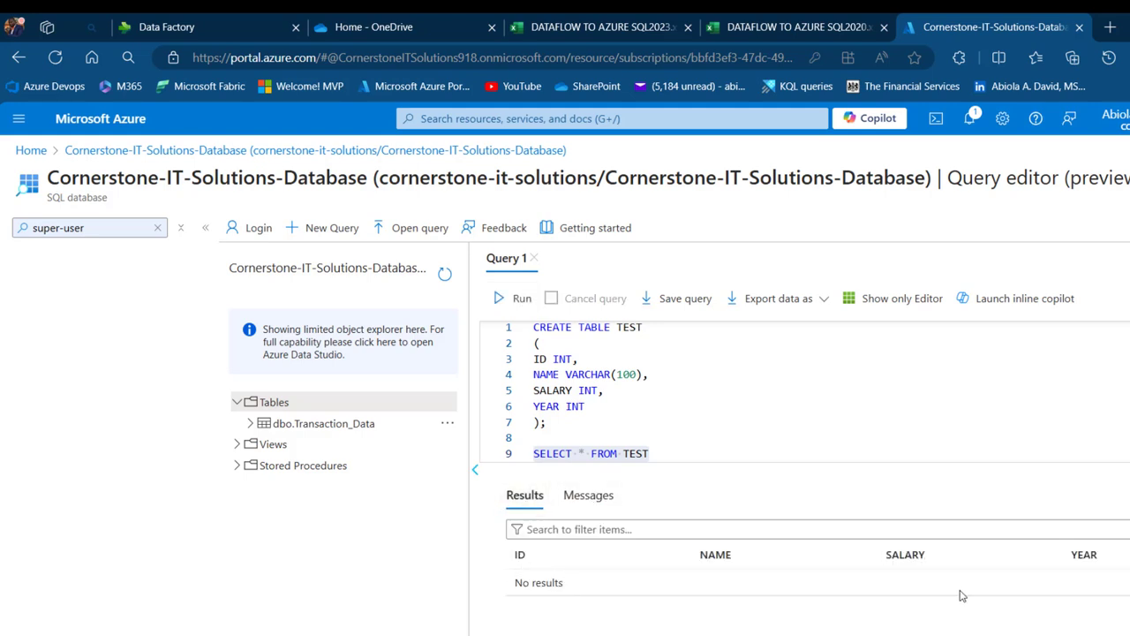
left_click(232, 19)
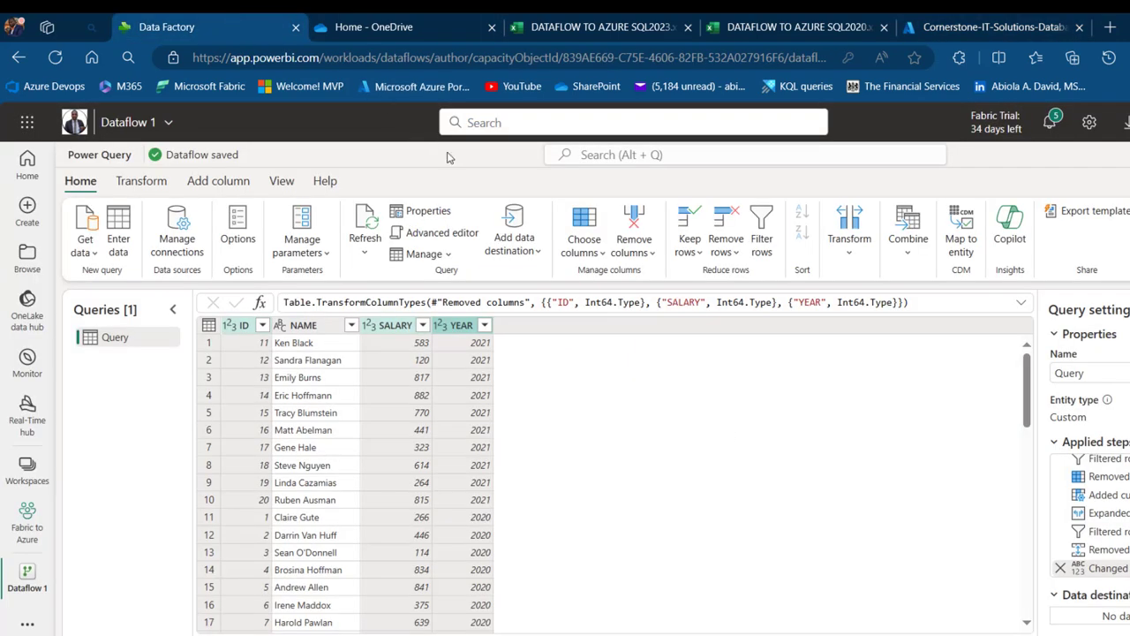
Add Azure SQL database as the dataflow's data destination and duplicate the Azure portal tab
left_click(523, 257)
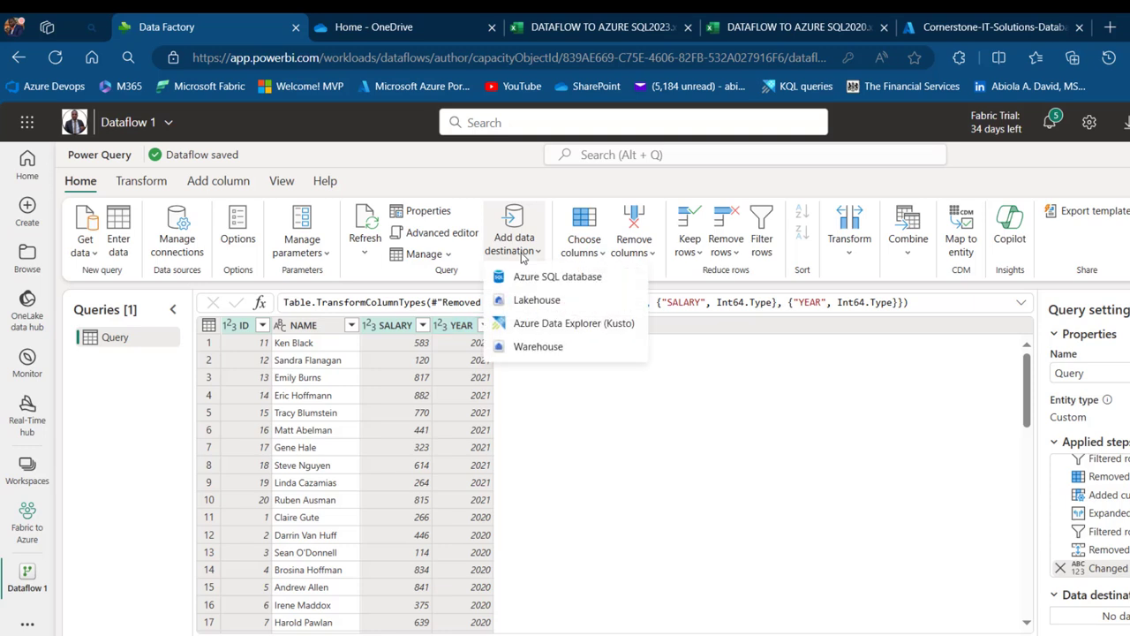
left_click(553, 277)
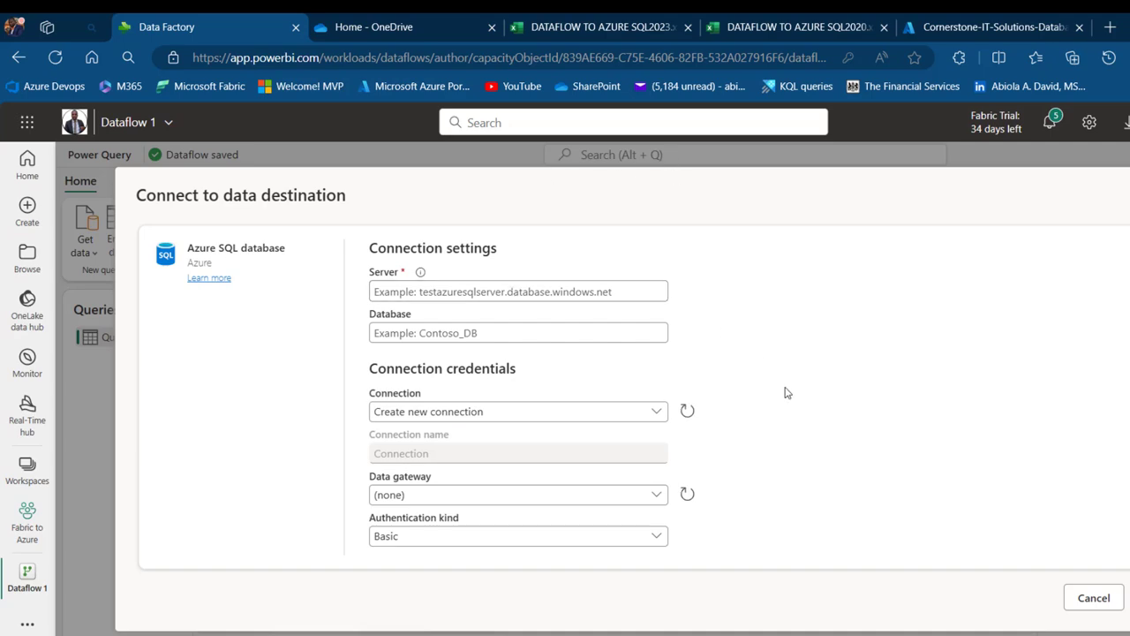
left_click(975, 19)
right_click(975, 19)
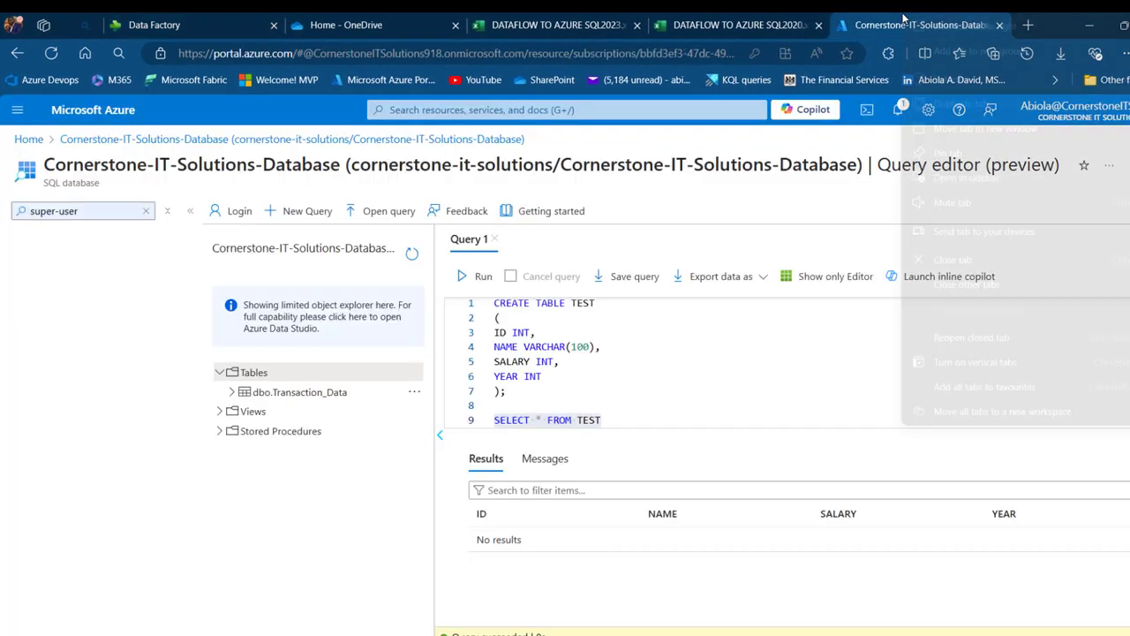
left_click(952, 105)
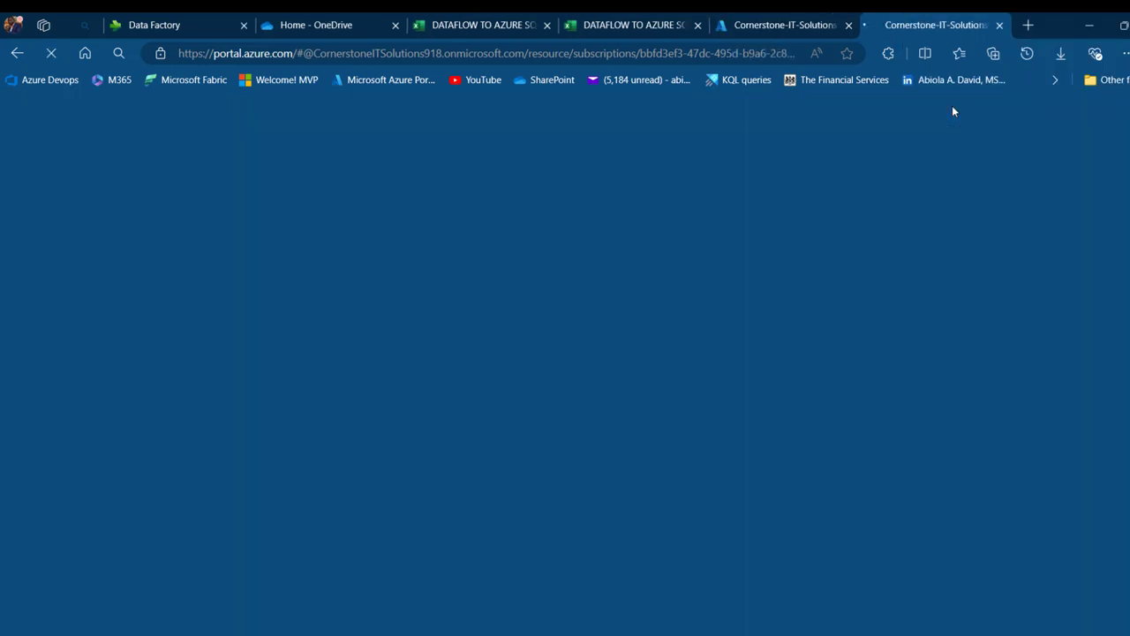
Copy the server name from the Cornerstone-IT-Solutions-Database overview page in the Azure portal
left_click(764, 22)
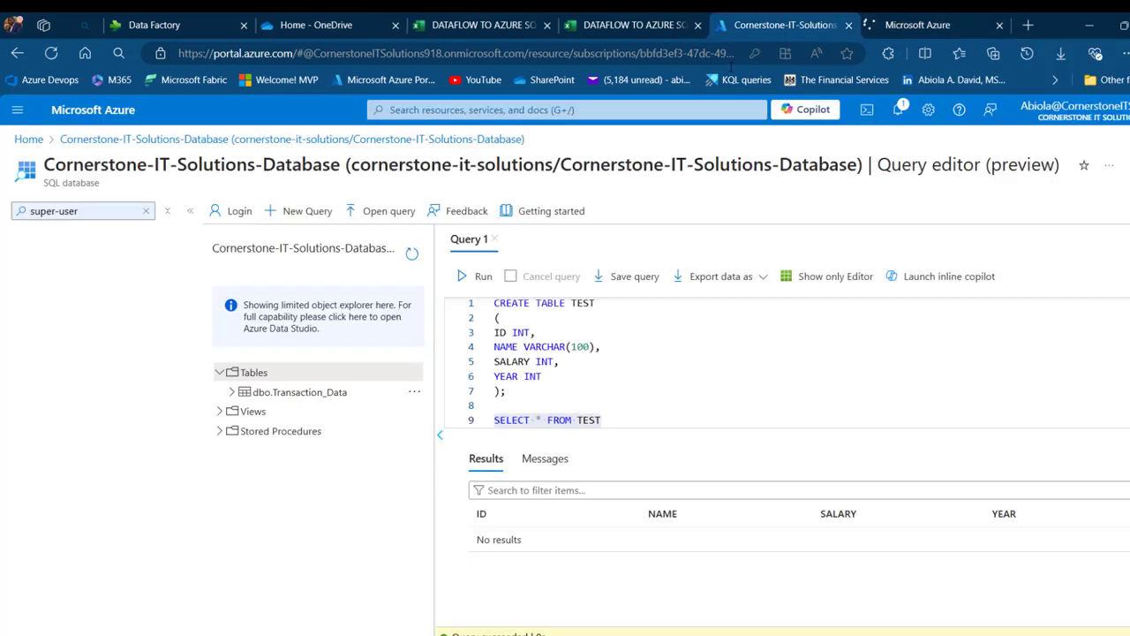
left_click(27, 140)
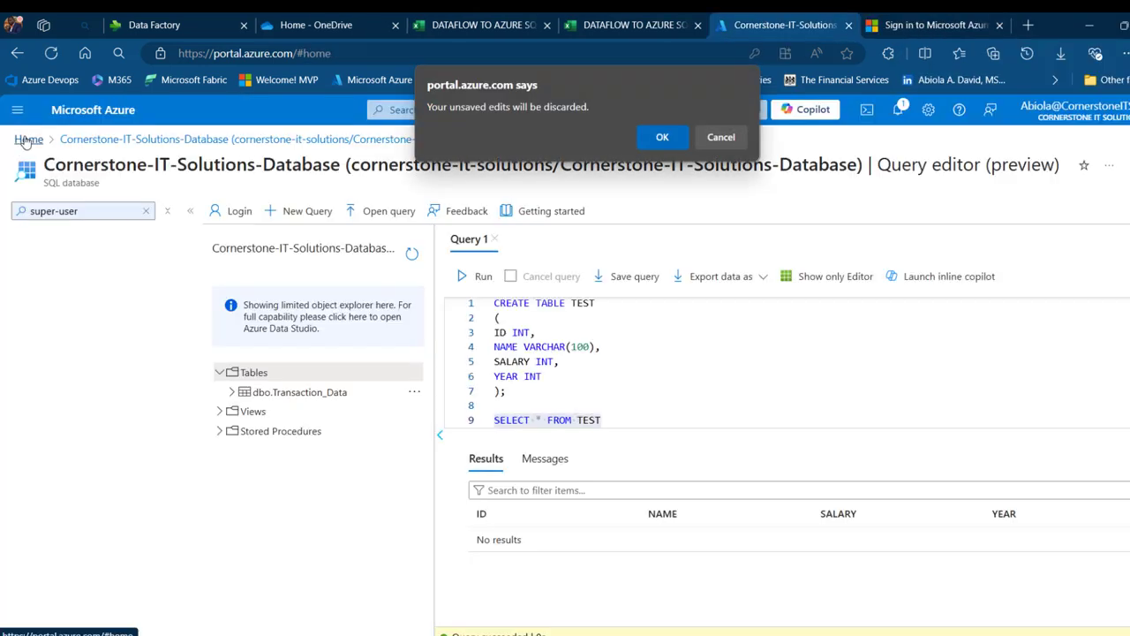
left_click(661, 138)
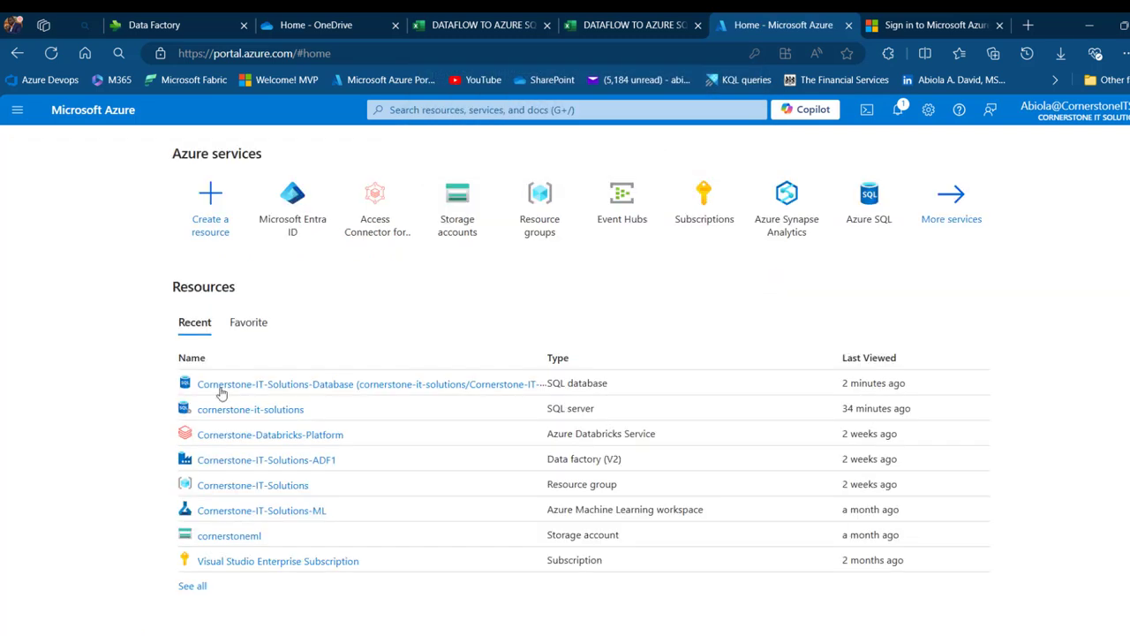
left_click(306, 386)
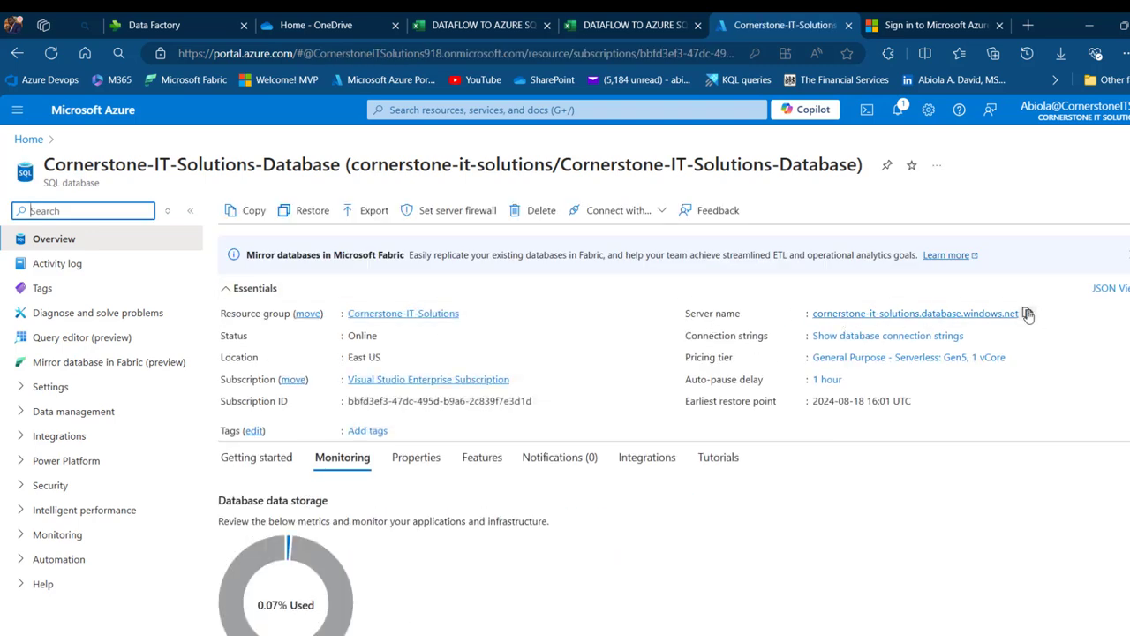
left_click(1028, 314)
left_click(155, 25)
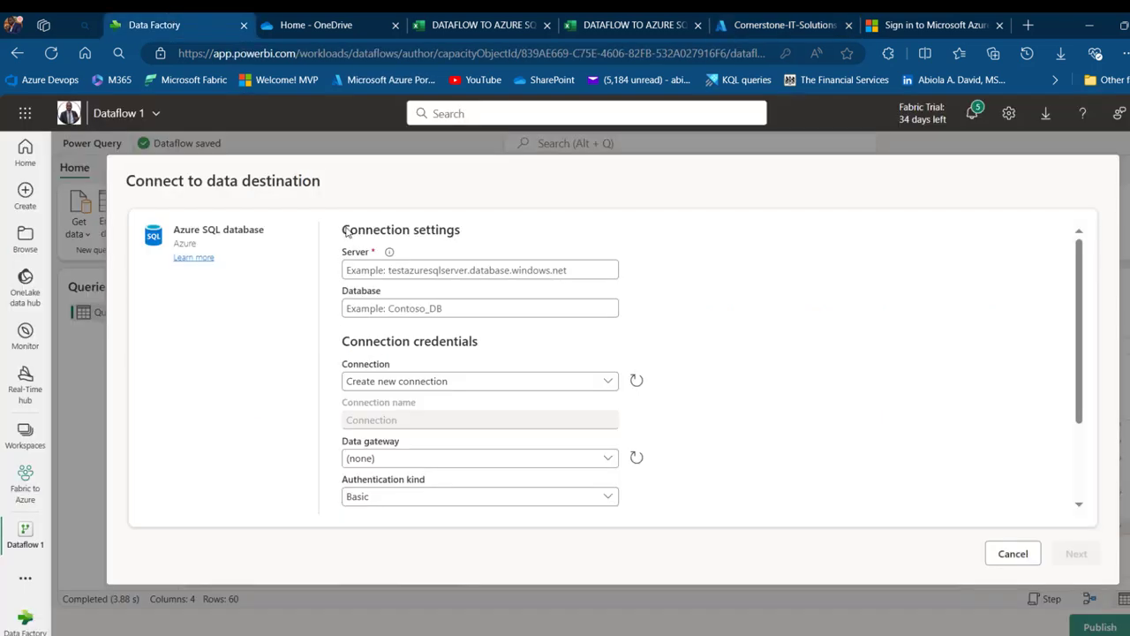
Paste the server name into the Server field and keep Basic authentication
left_click(418, 270)
key("ctrl+v")
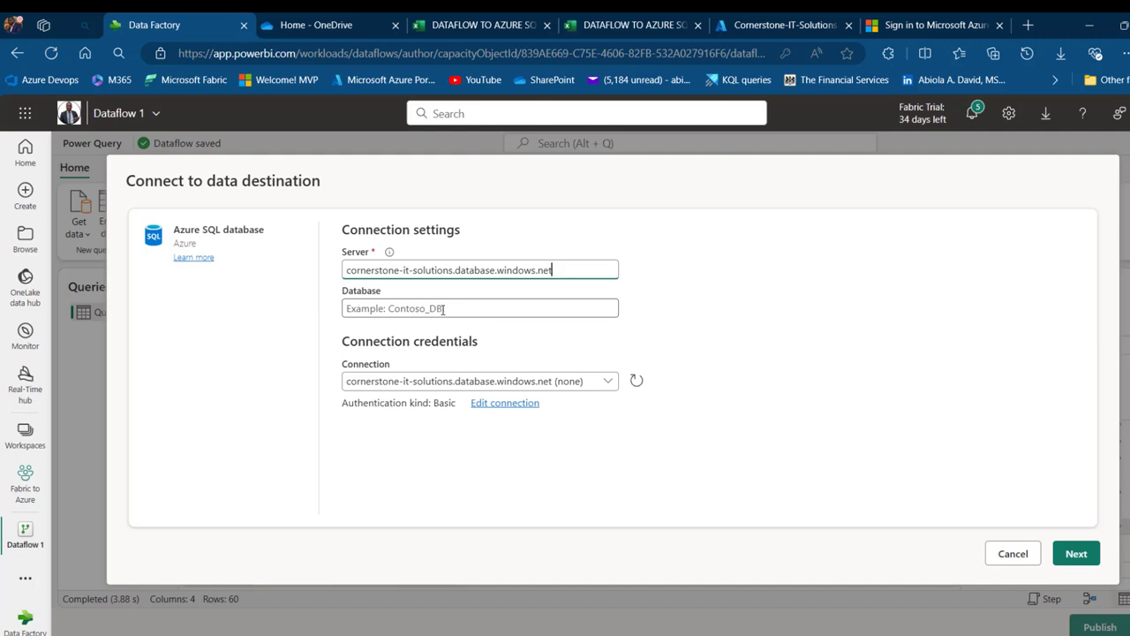
left_click(513, 404)
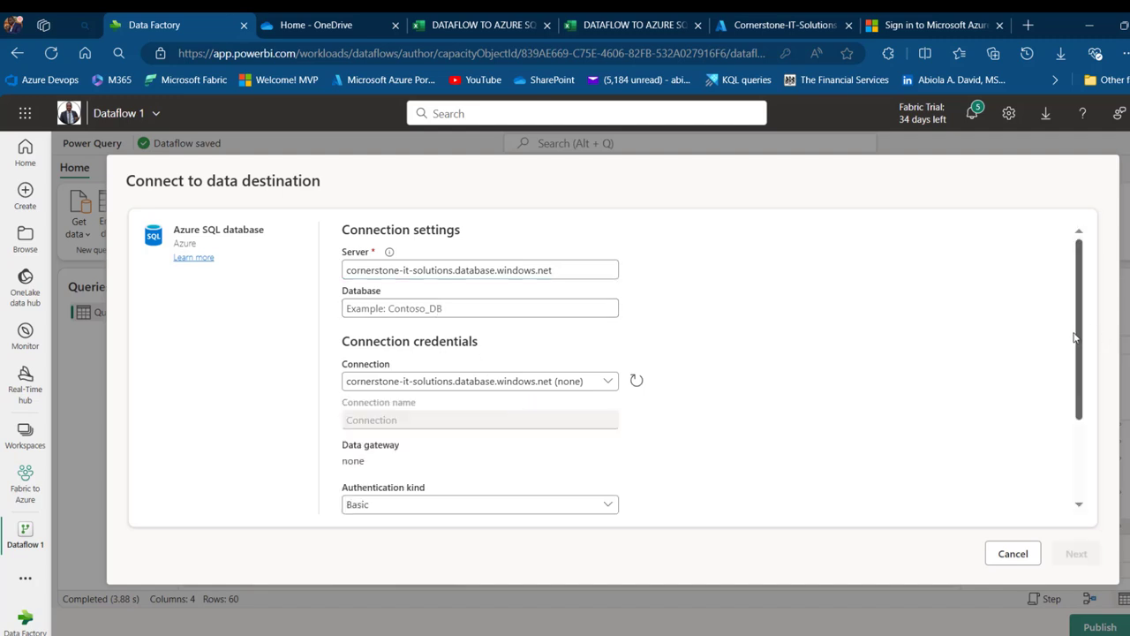
scroll(1076, 336, "down", 3)
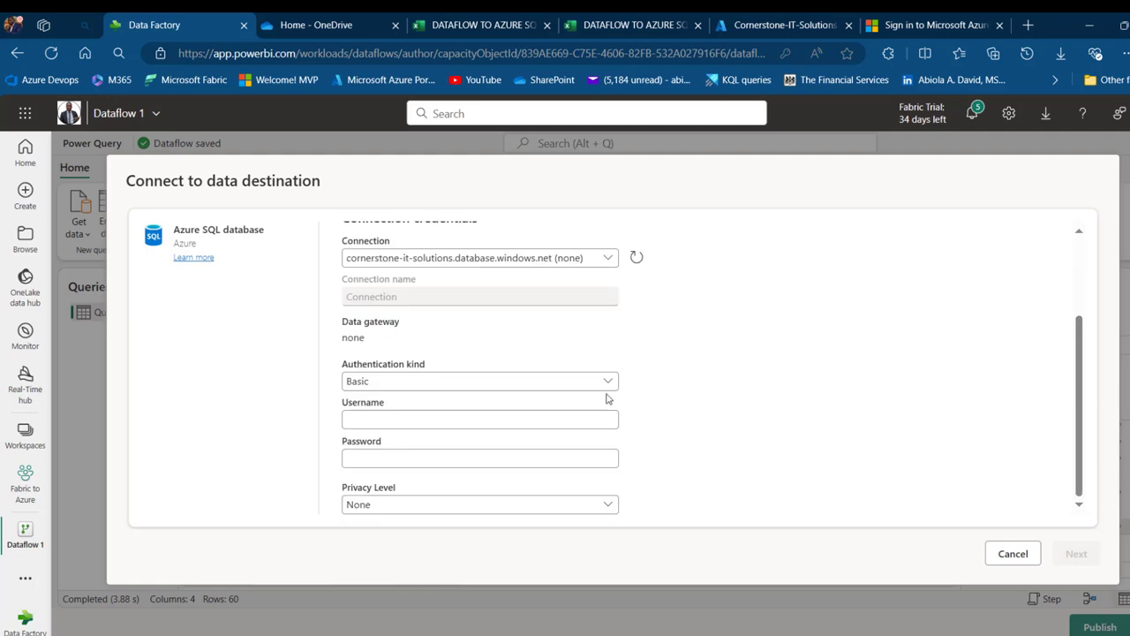
left_click(526, 392)
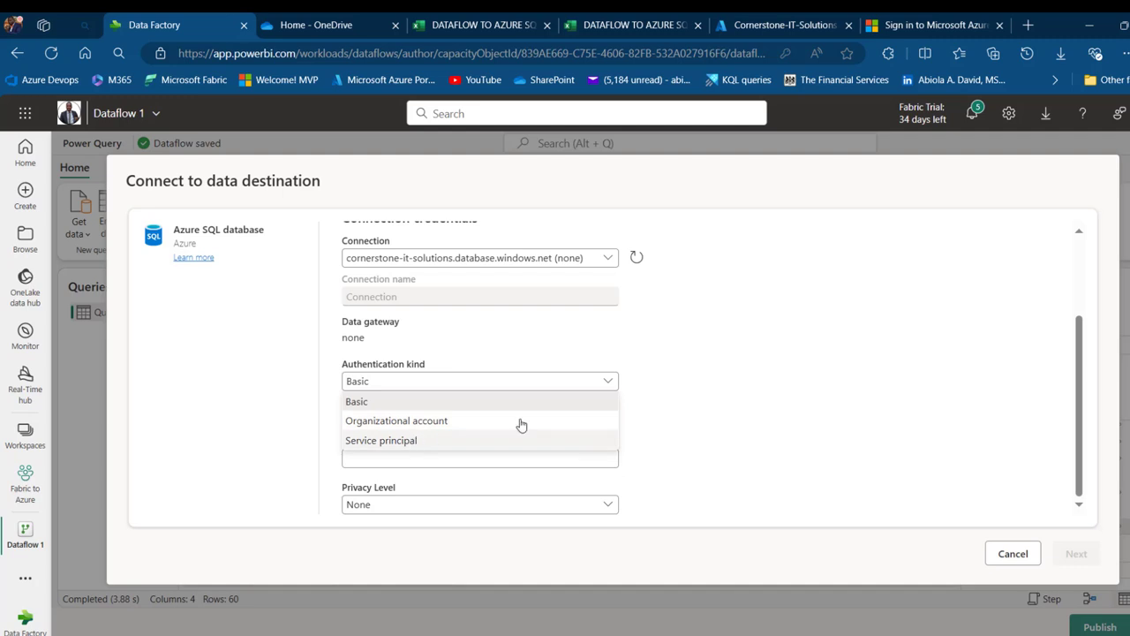
left_click(464, 403)
left_click(485, 418)
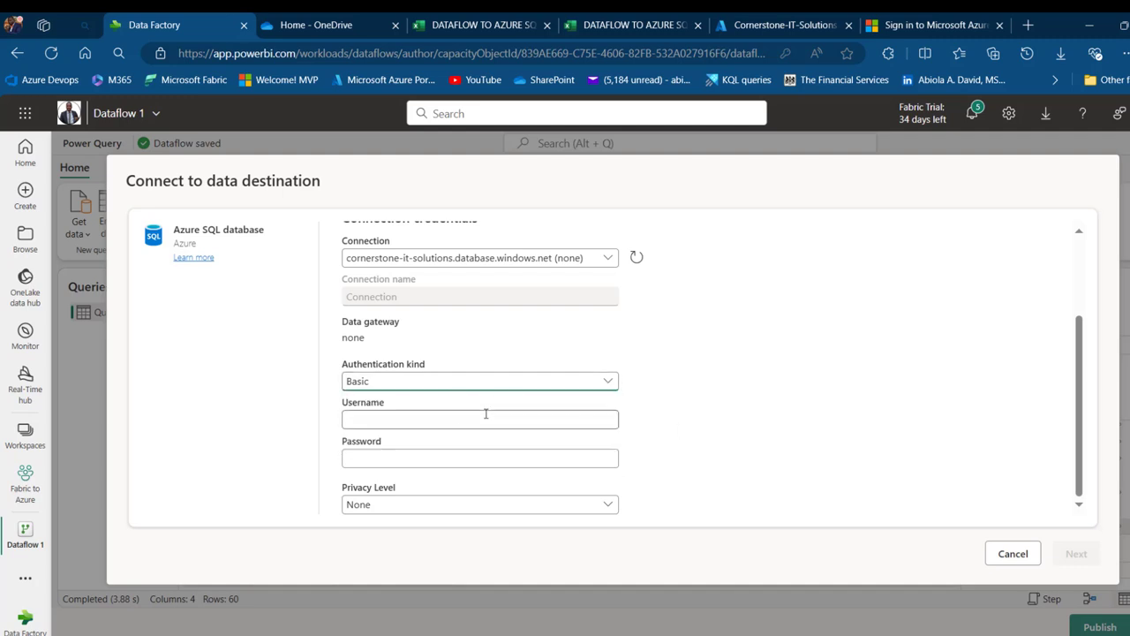
left_click(799, 364)
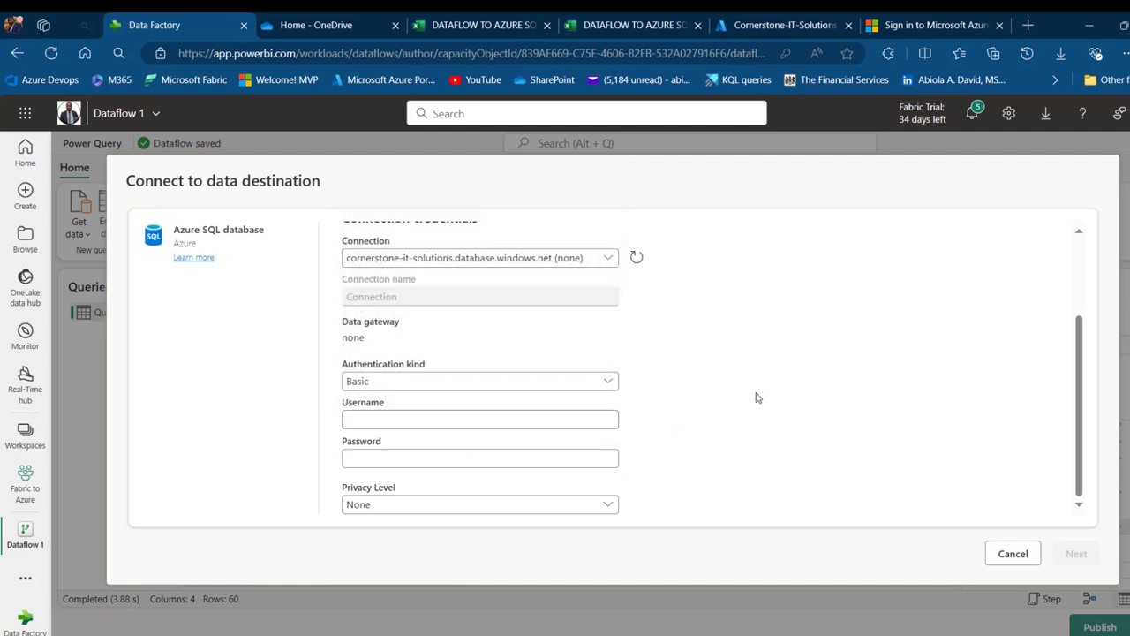
Paste the SQL server admin username, enter the password, and create the connection
left_click(763, 16)
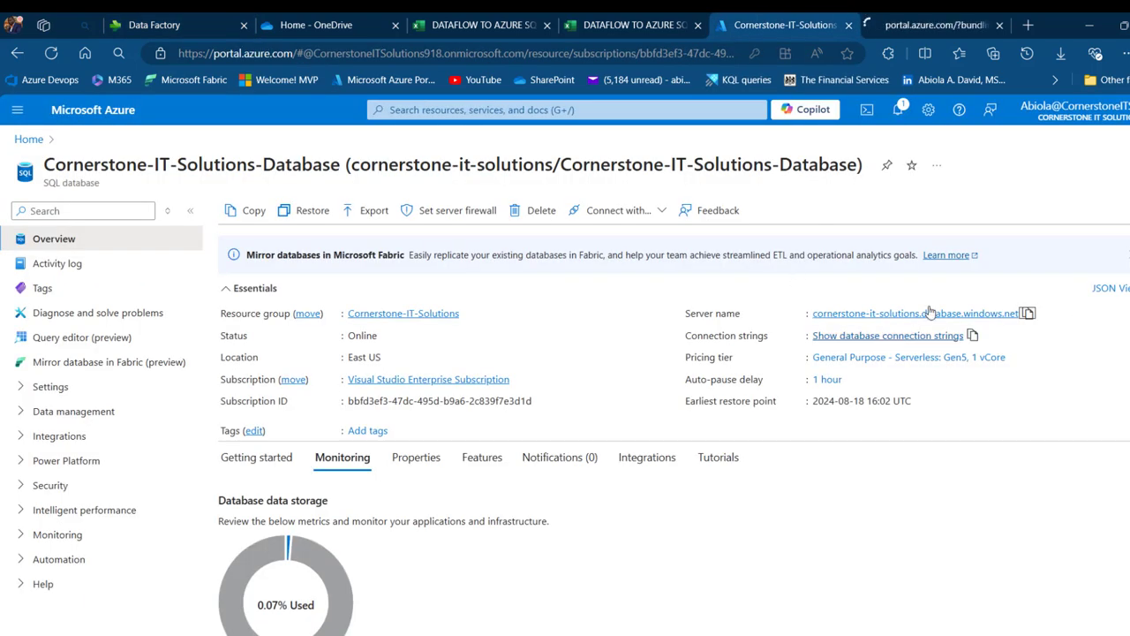
left_click(861, 315)
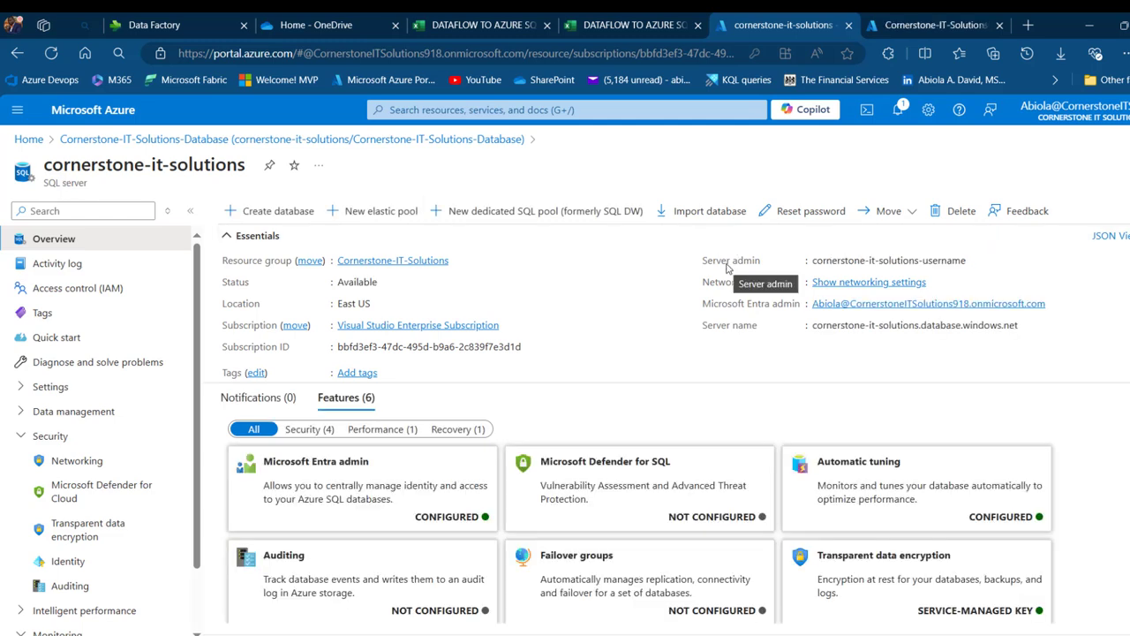
left_click(978, 263)
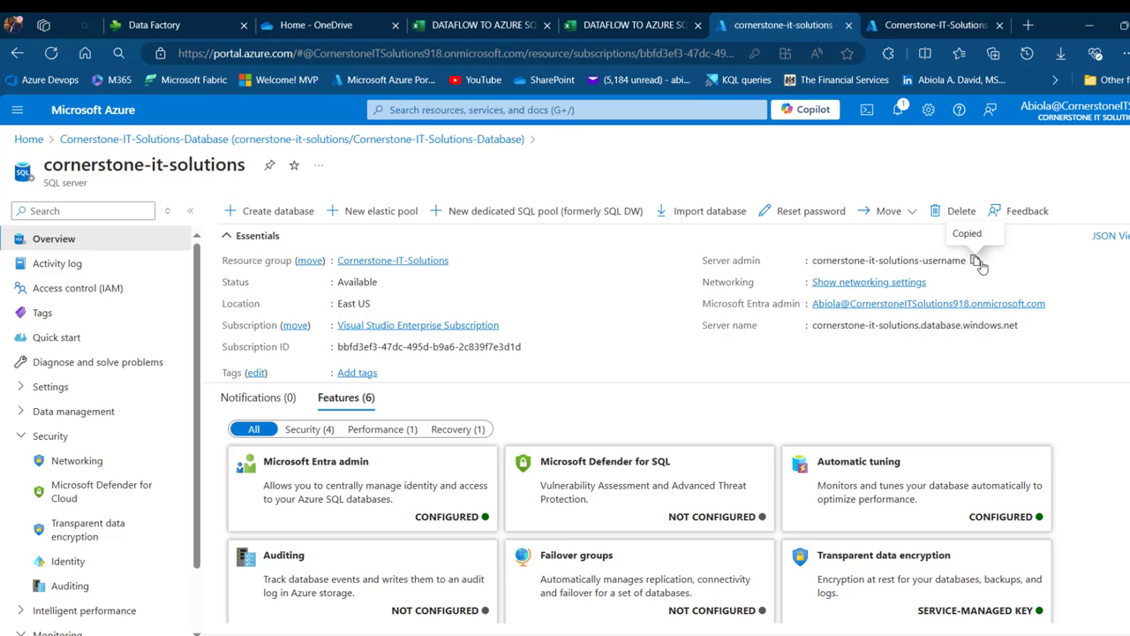
left_click(134, 18)
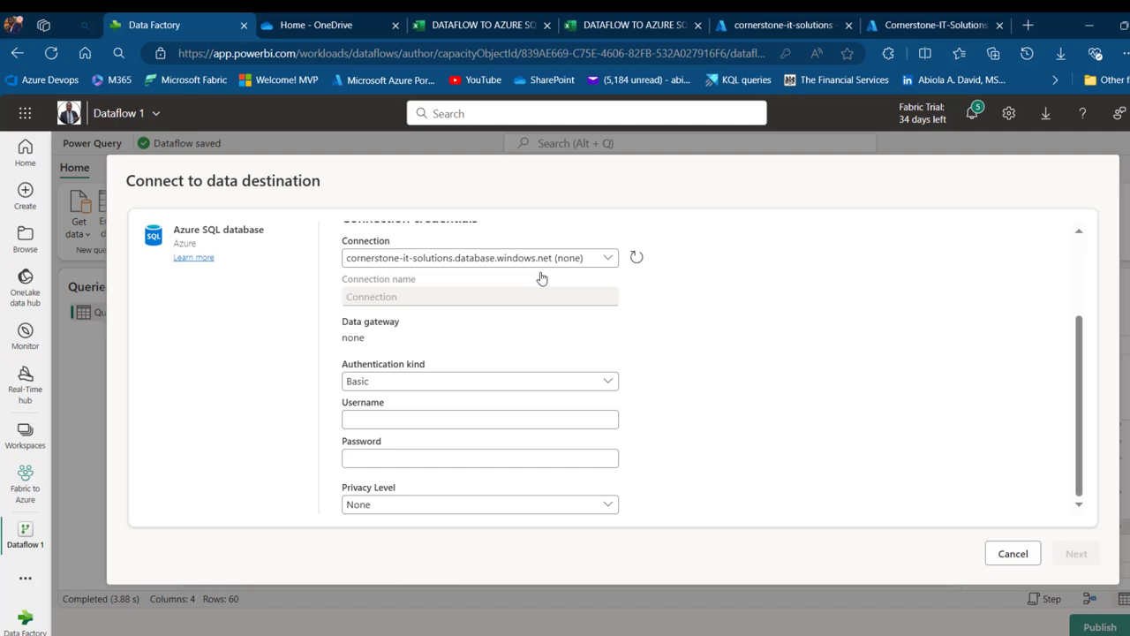
left_click(435, 420)
key("ctrl+v")
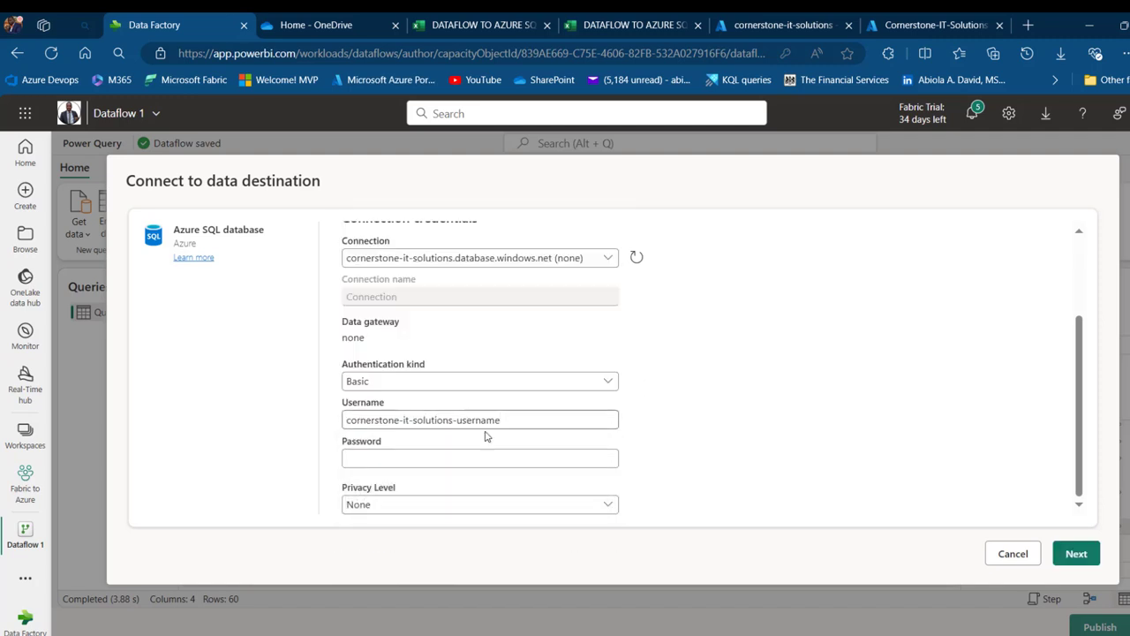
left_click(466, 456)
type("••")
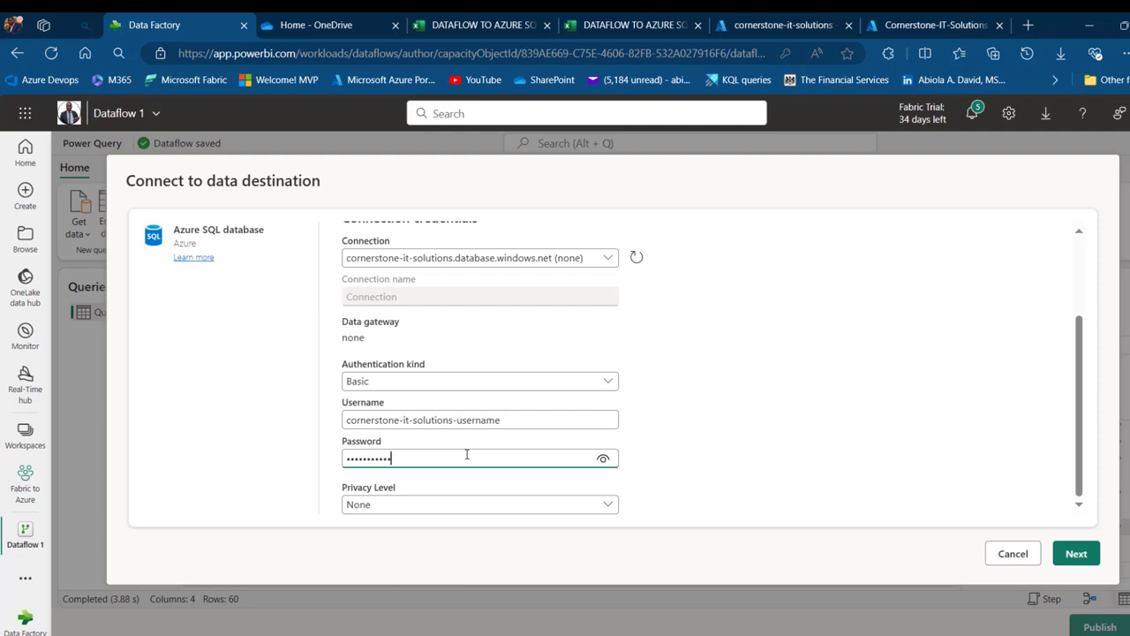
left_click(1089, 556)
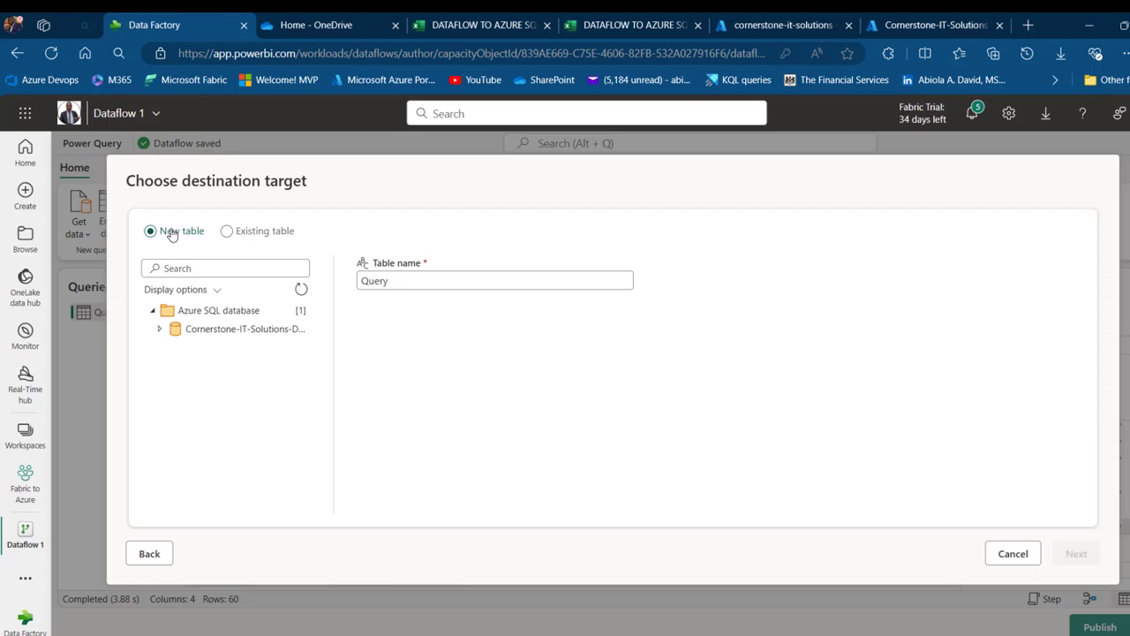
Choose the existing TEST table in Cornerstone-IT-Solutions-Database as the destination target
left_click(781, 25)
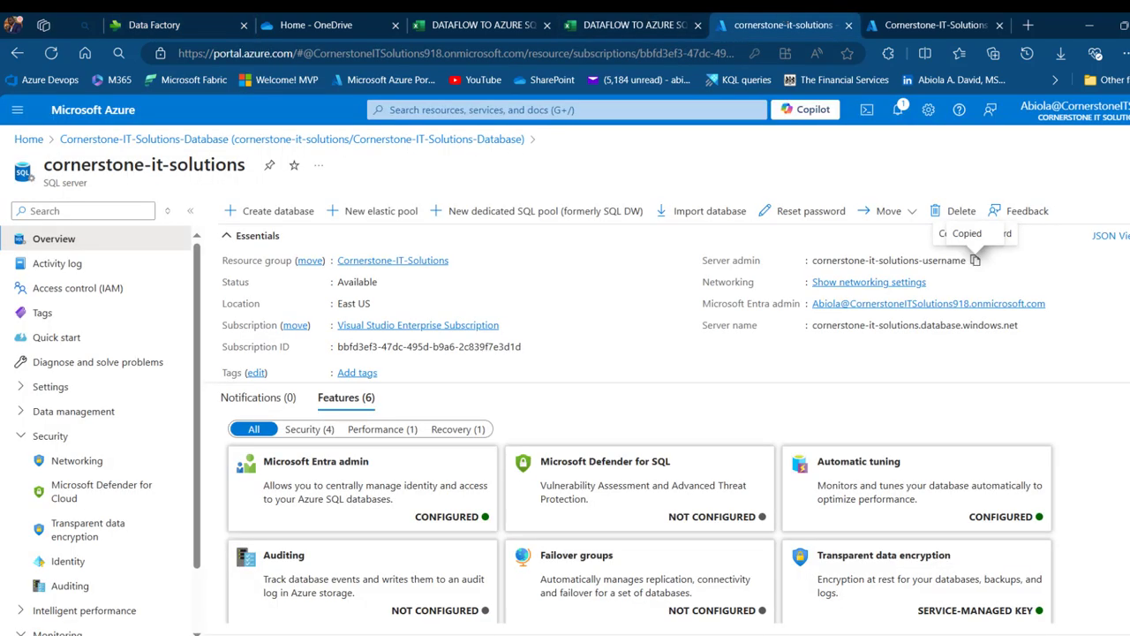
left_click(208, 17)
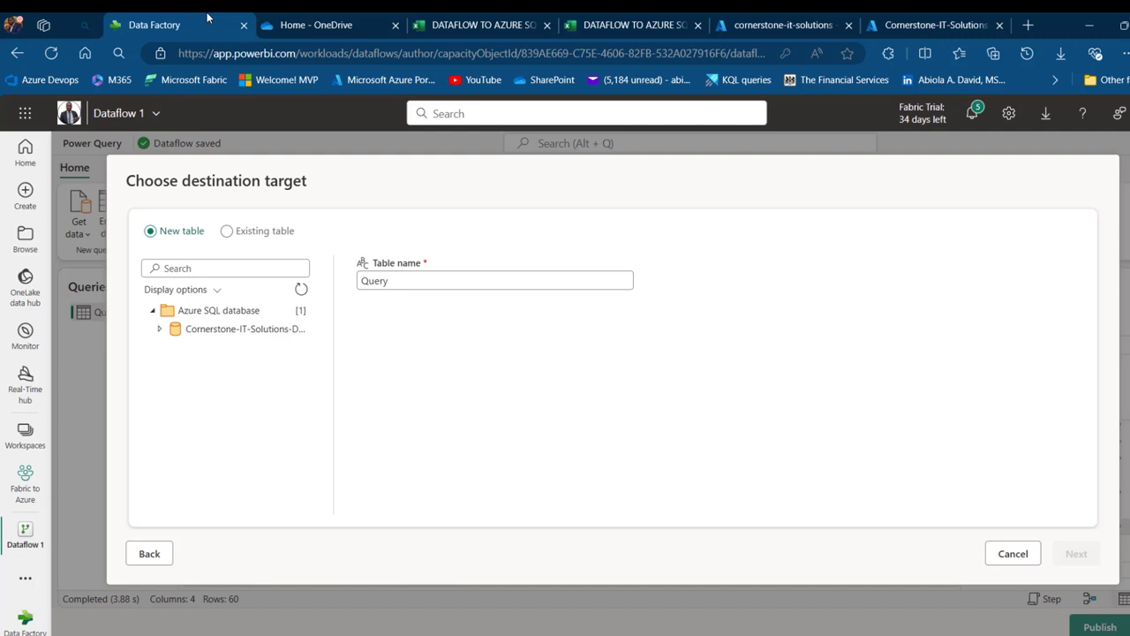
left_click(228, 234)
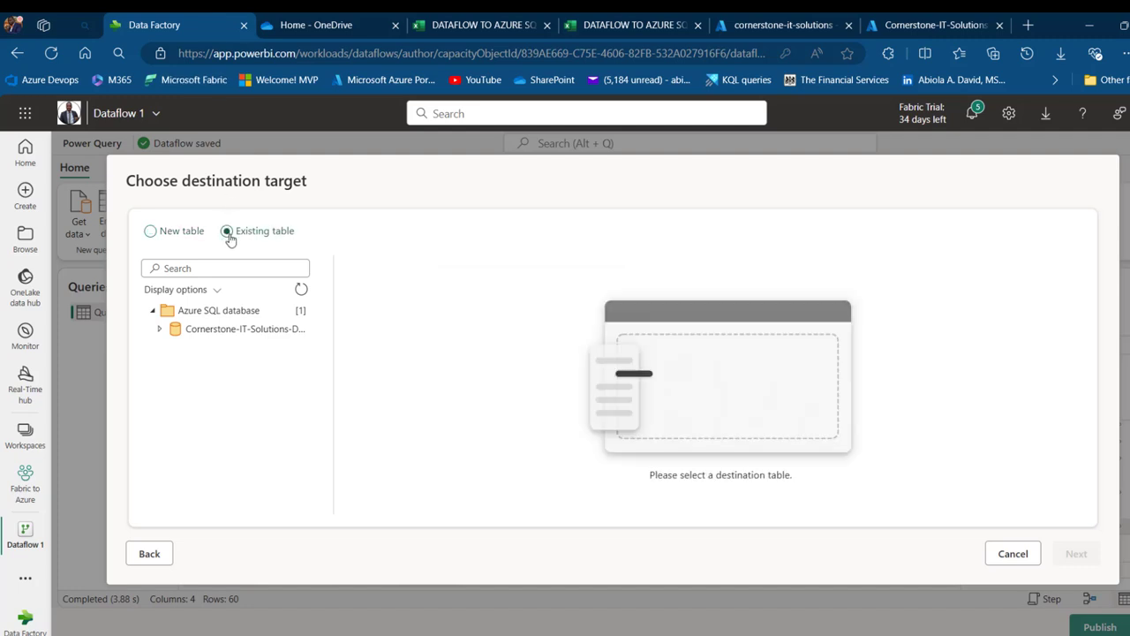
left_click(161, 330)
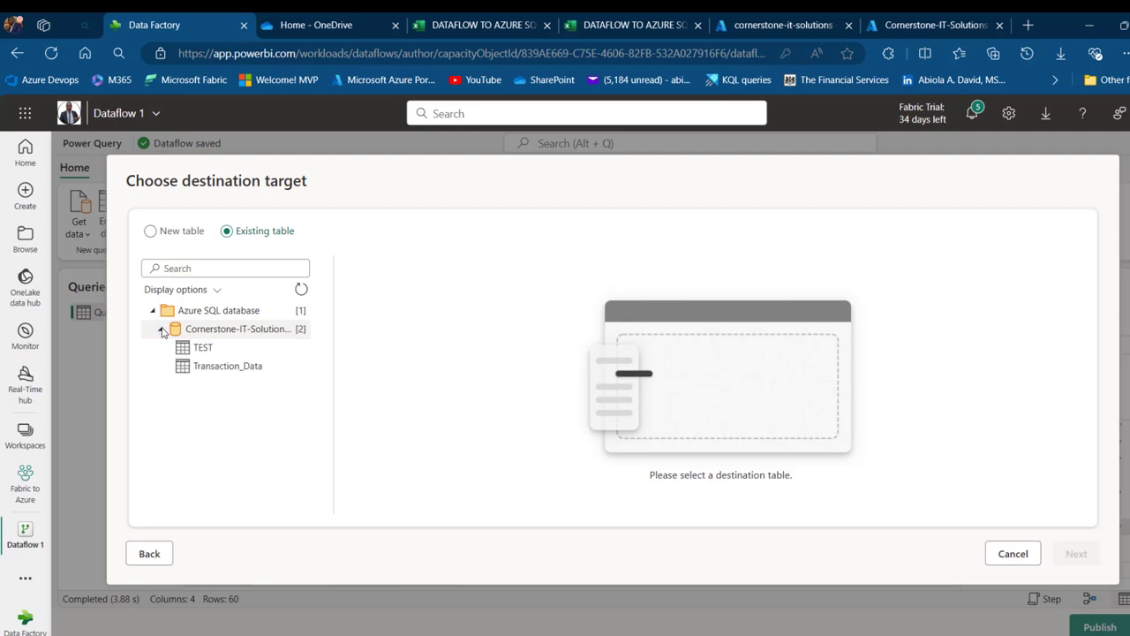
left_click(208, 350)
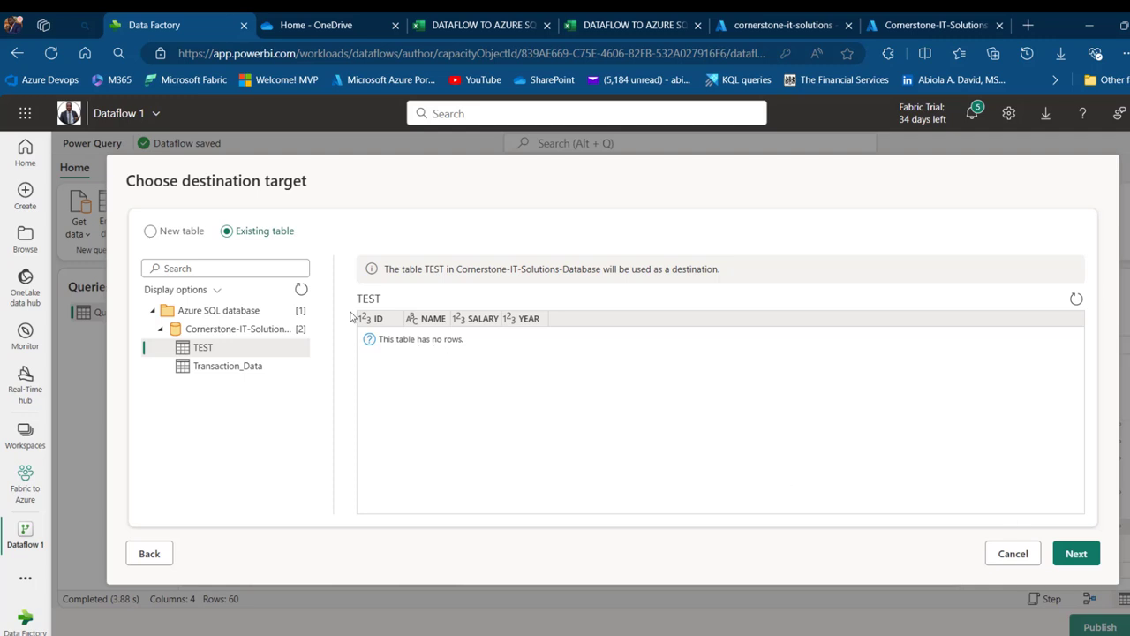
left_click(1077, 554)
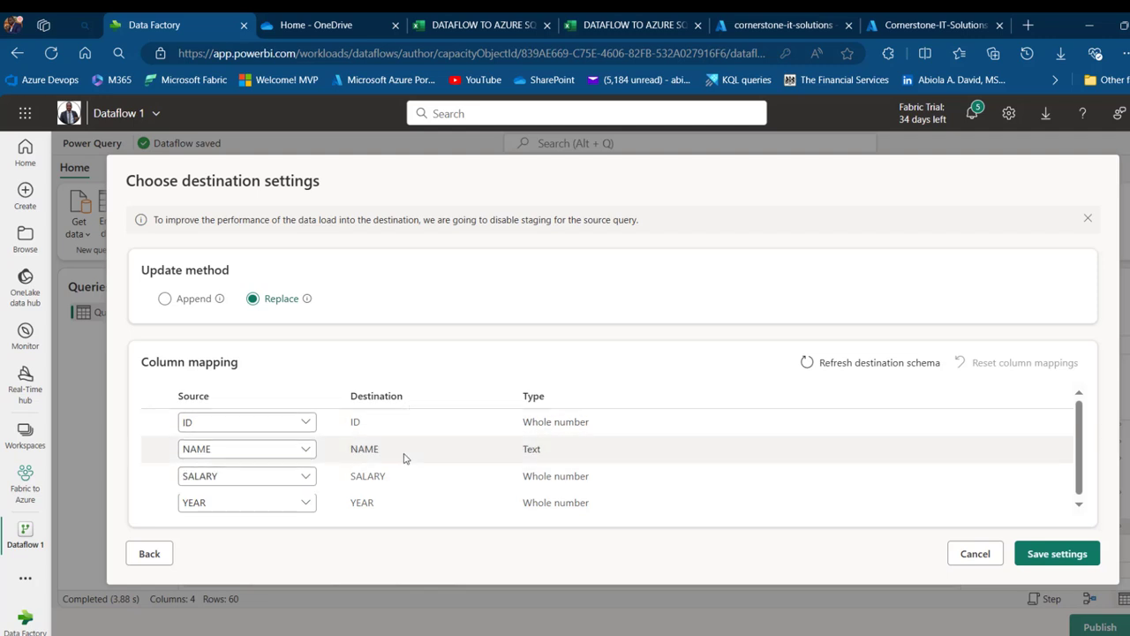
Keep the Replace method with ID, NAME, SALARY and YEAR mapped, and save the settings
left_click(1044, 554)
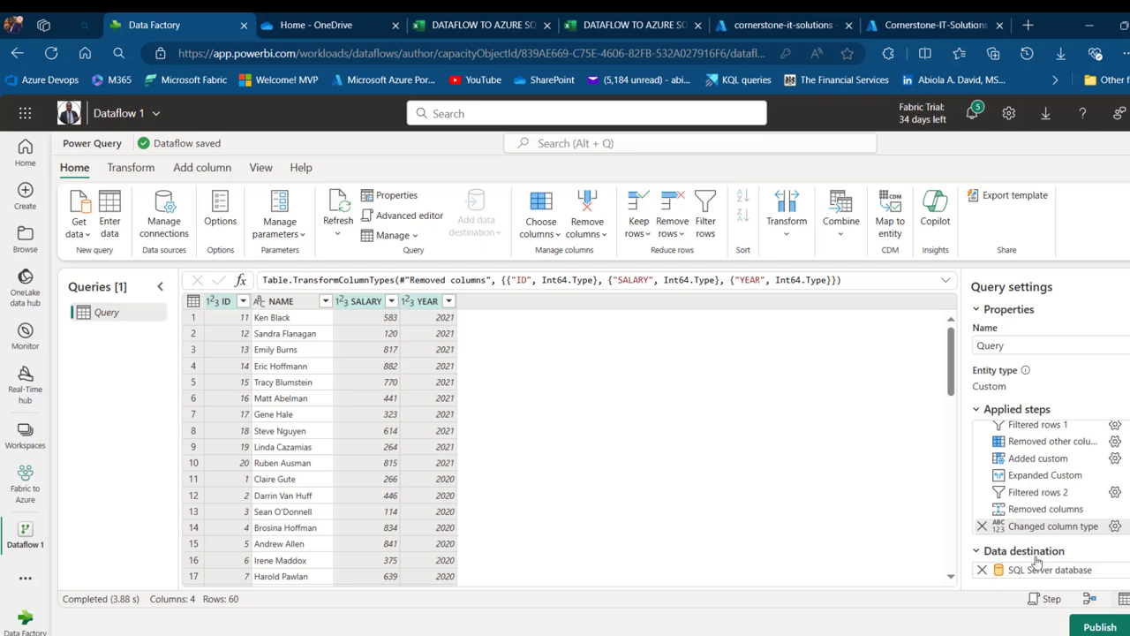
Publish Dataflow 1 with its SQL Server database destination
mouse_move(1044, 575)
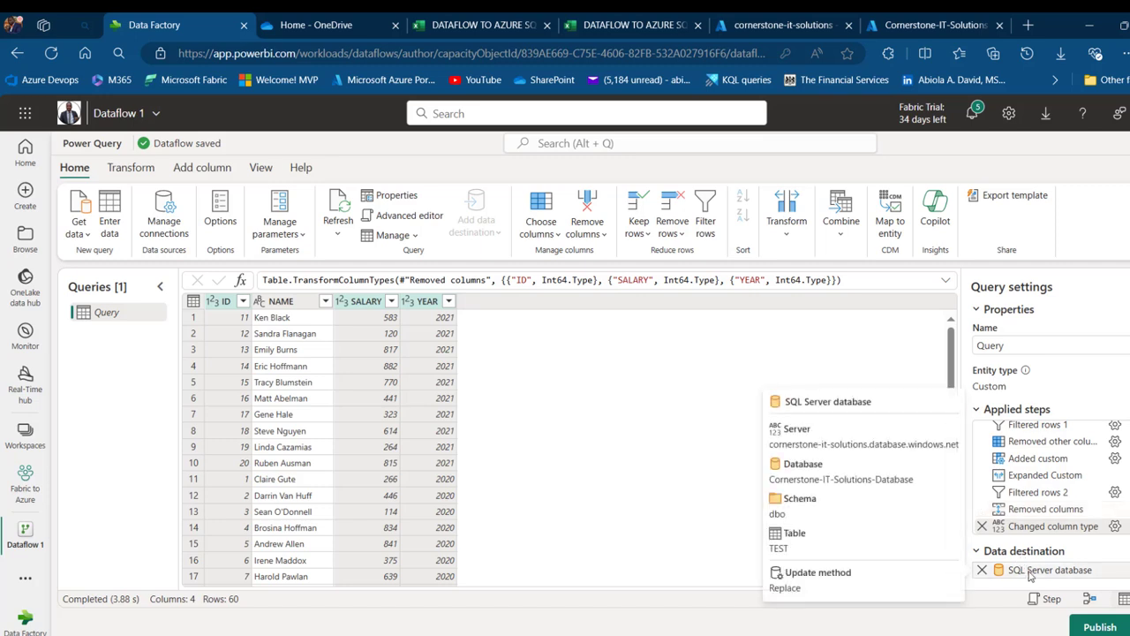
left_click(1100, 628)
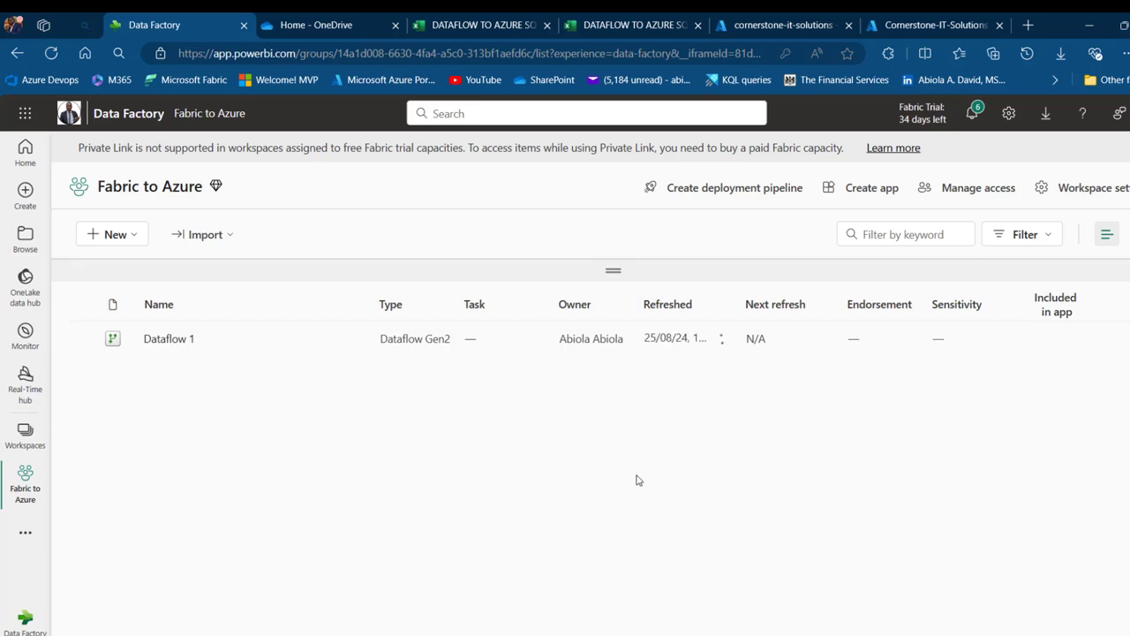
Confirm in Dataflow 1's refresh history that the on-demand refresh succeeded
mouse_move(357, 342)
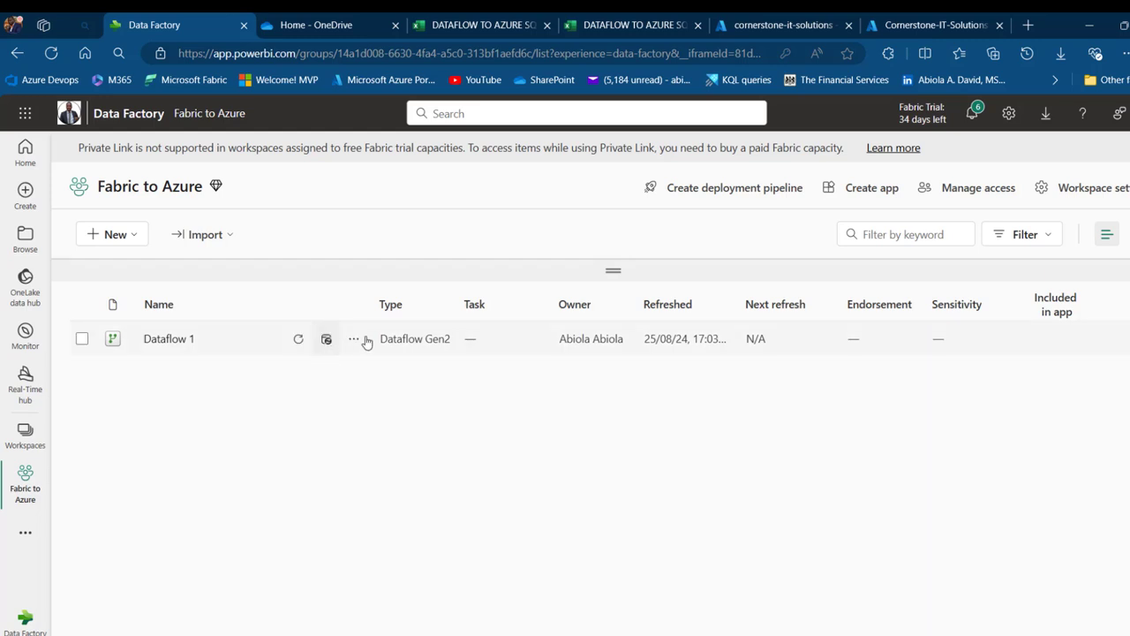
left_click(355, 341)
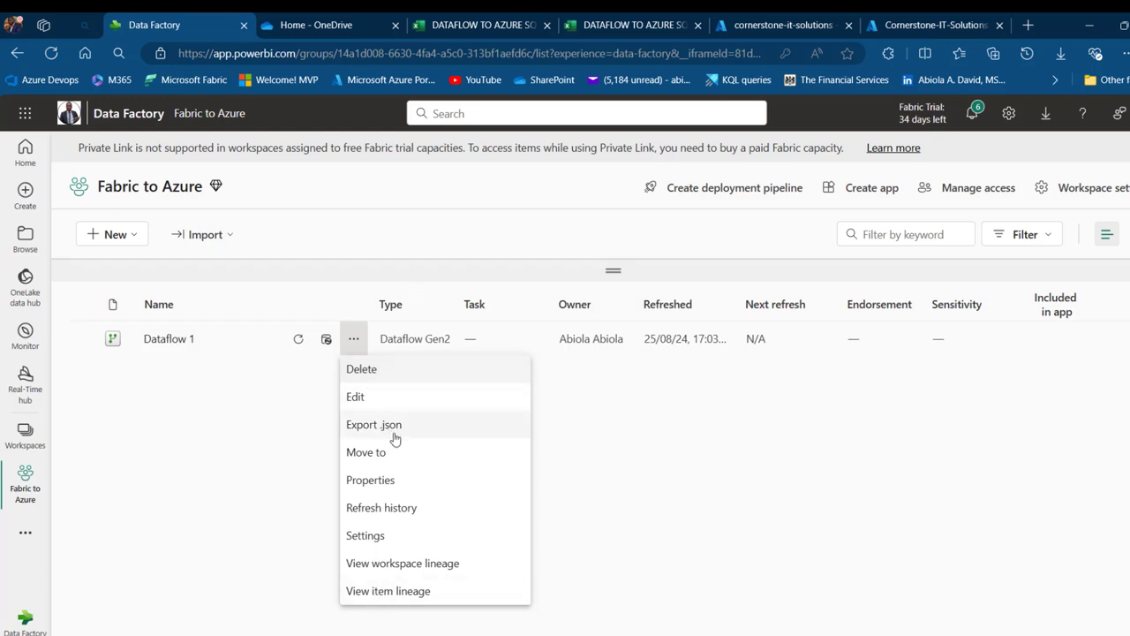
left_click(393, 516)
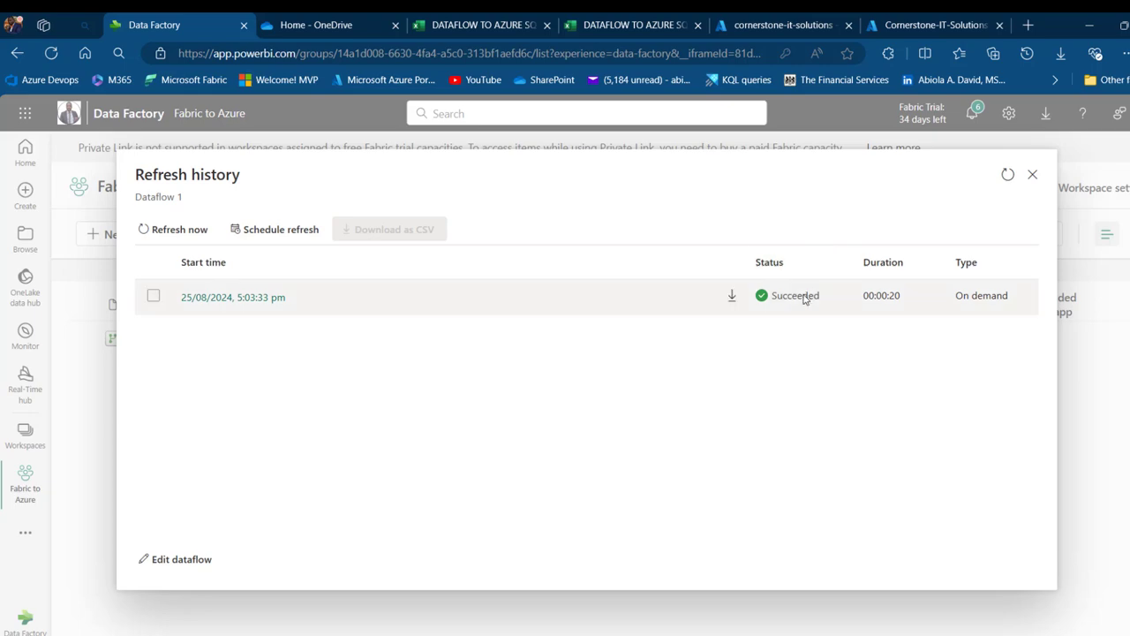
left_click(934, 24)
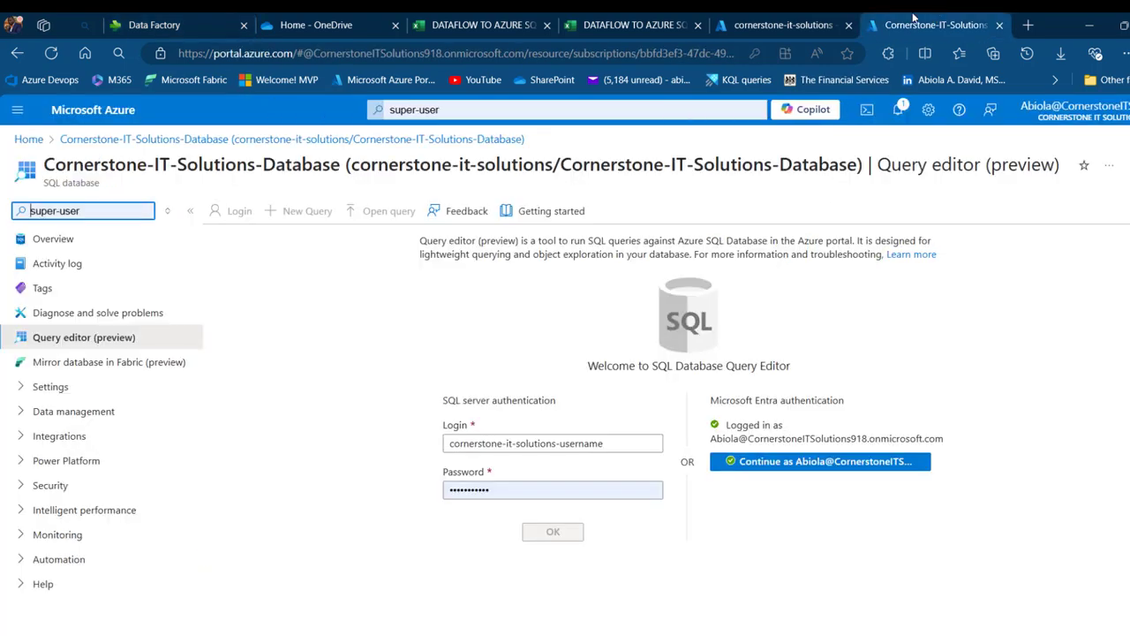
Sign in to the query editor and run SELECT * FROM [dbo].[TEST] to see the loaded rows
left_click(794, 25)
key("ctrl+Tab")
left_click(814, 461)
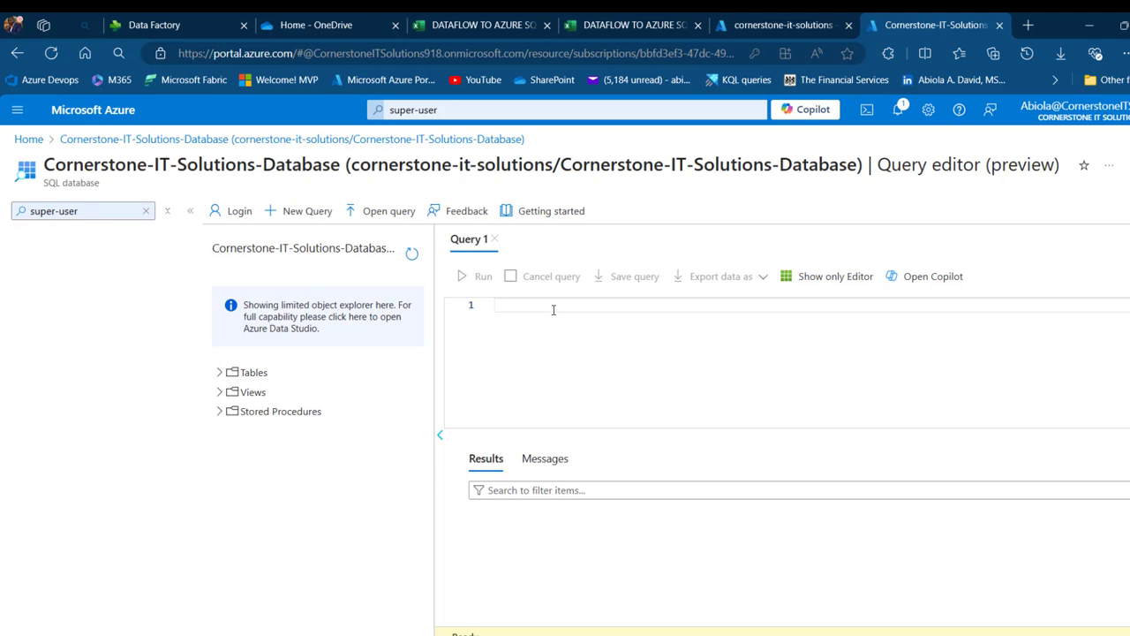
type("SELECT *")
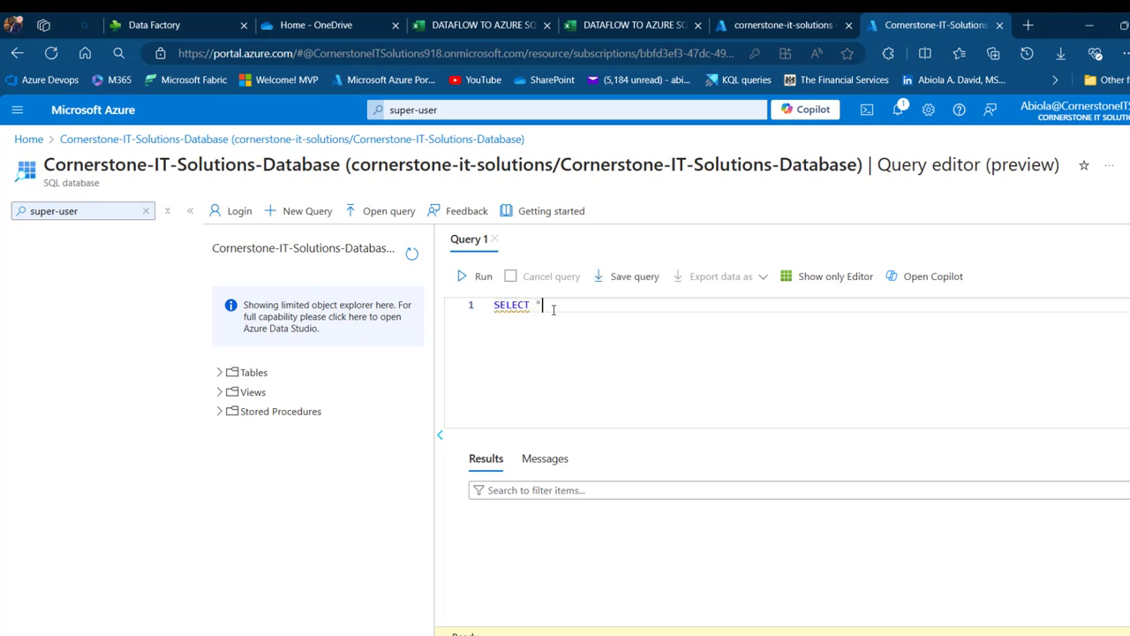
type(" FROM [dbo].[TES")
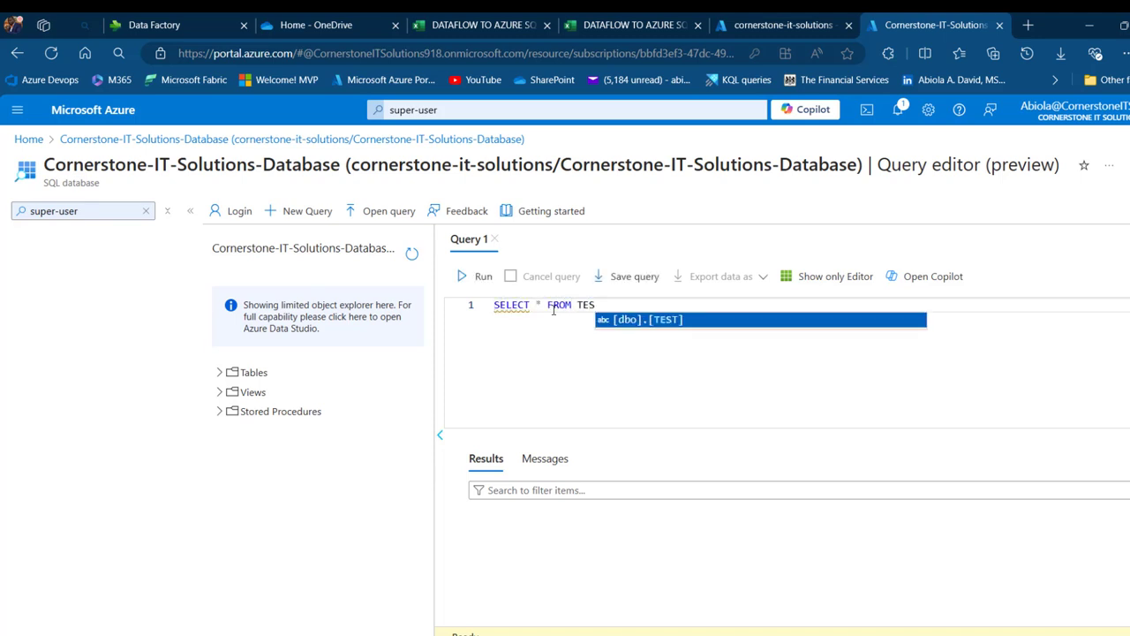
key("Tab")
left_click(480, 277)
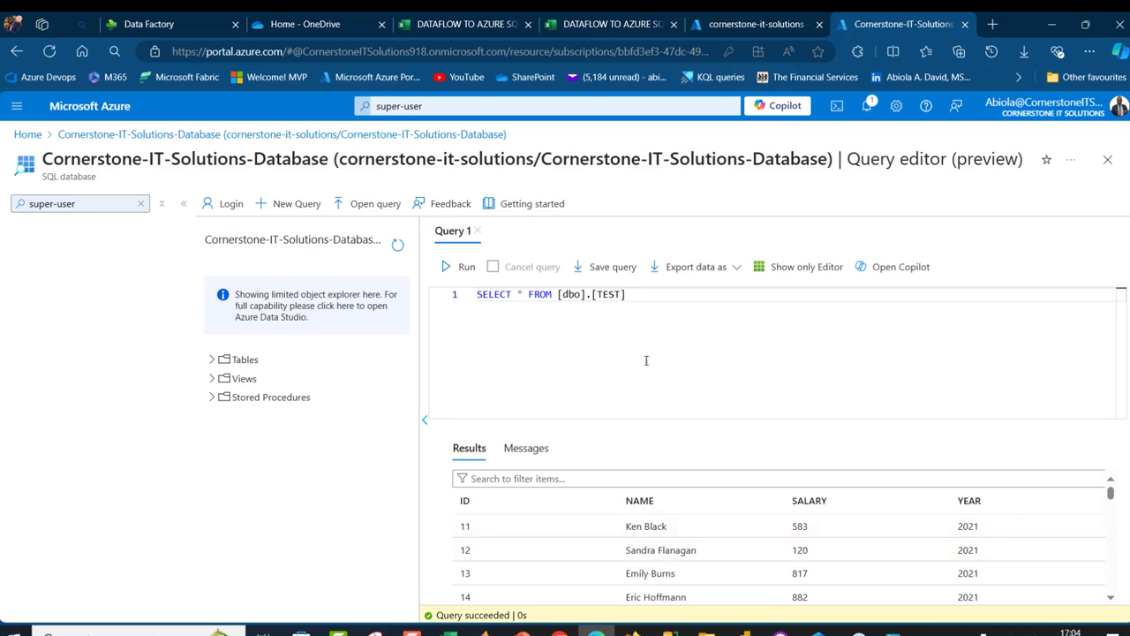
Run a query summing Salary as Total_Salary grouped by Year, then bring up the Excel workbook
left_click(522, 294)
key("BackSpace")
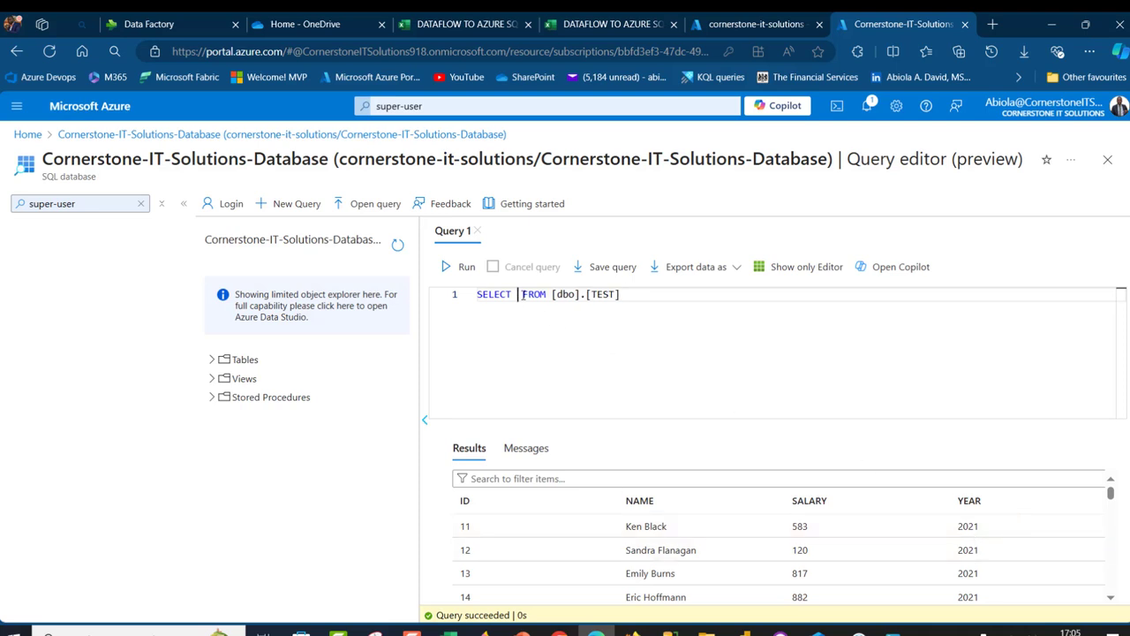
type("Year, SUM(")
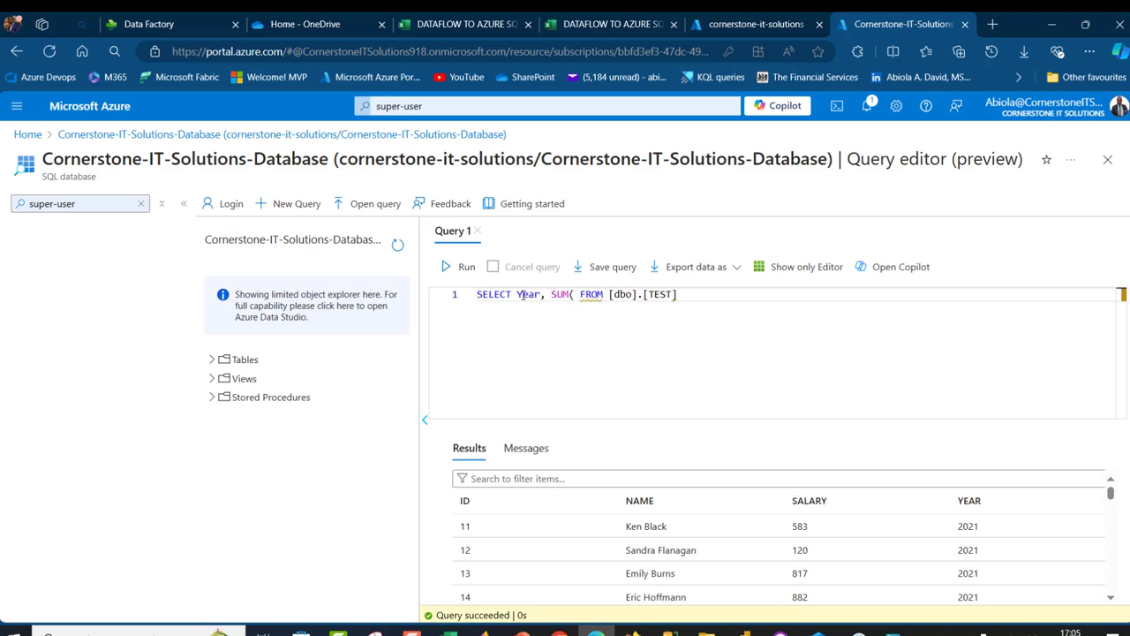
type("Salary")
type(") Total")
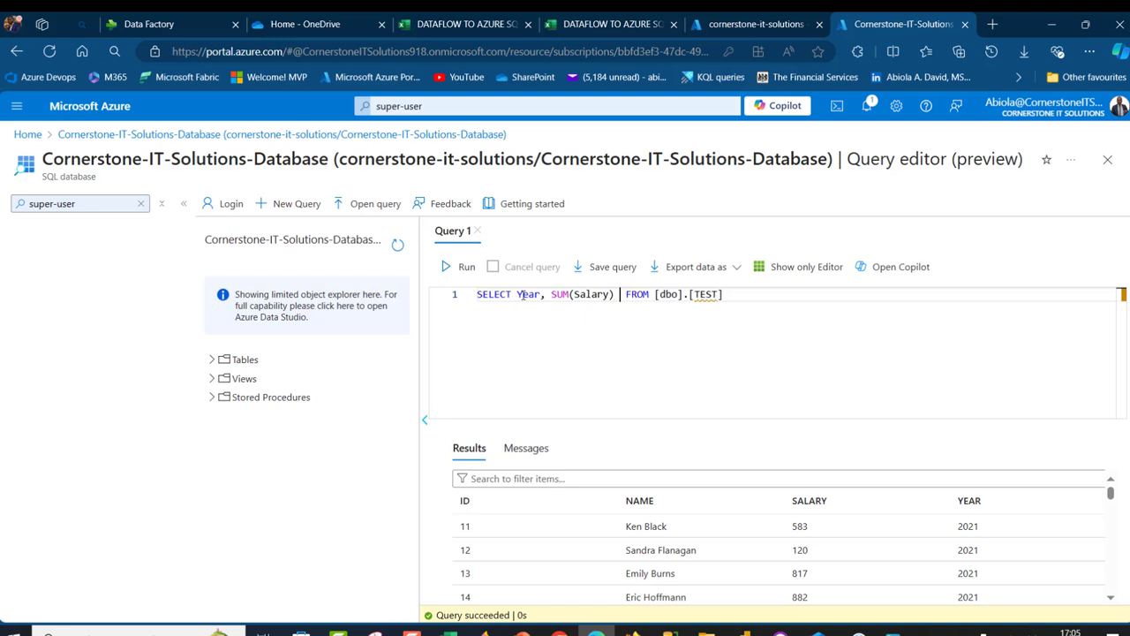
type("_Salary")
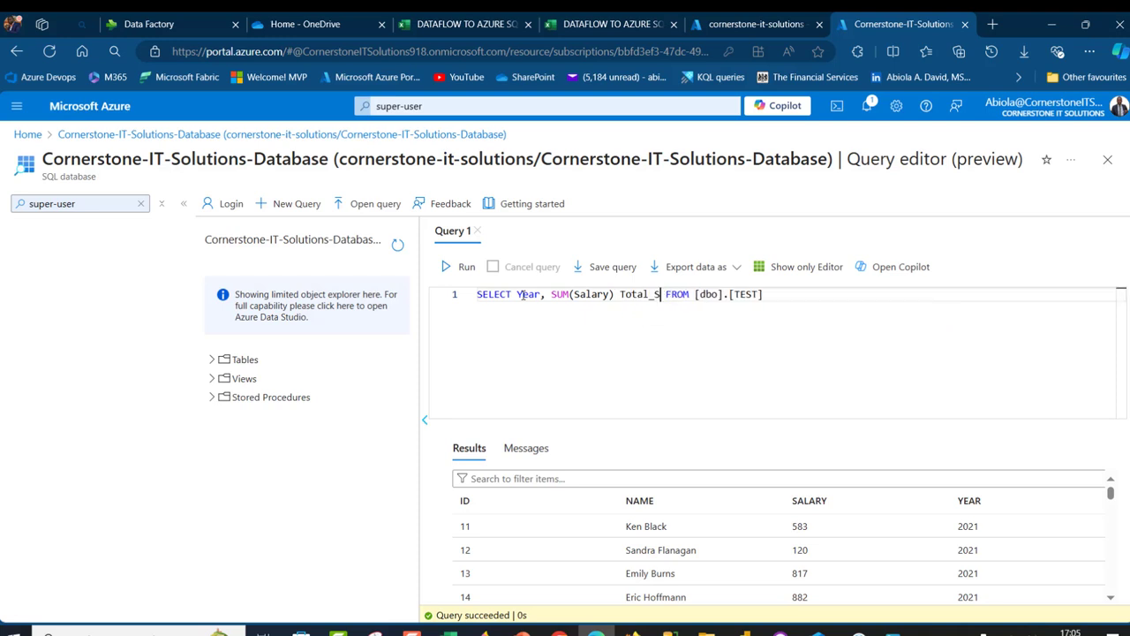
key("Return")
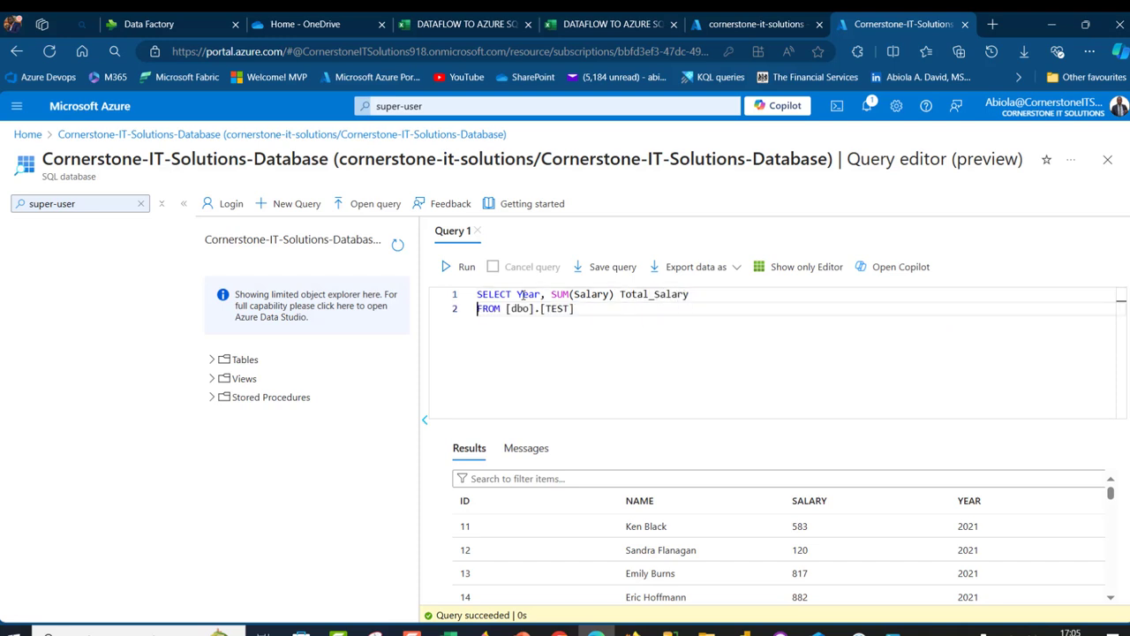
key("Return")
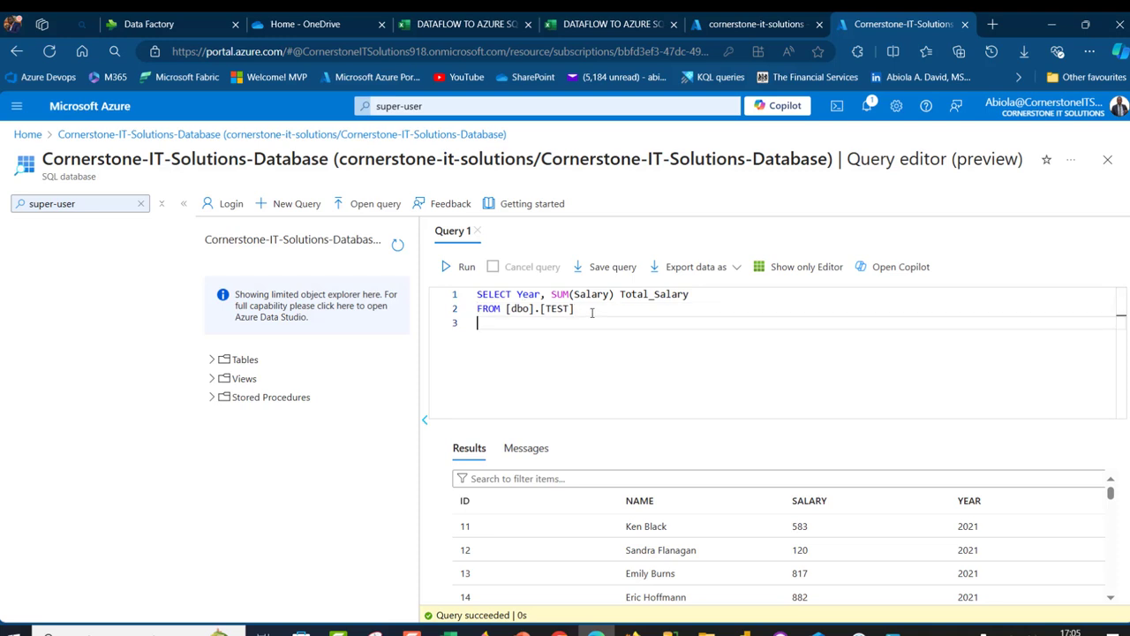
type("FR")
type("OUP BY ")
type("Year")
key("ctrl+a")
left_click(456, 267)
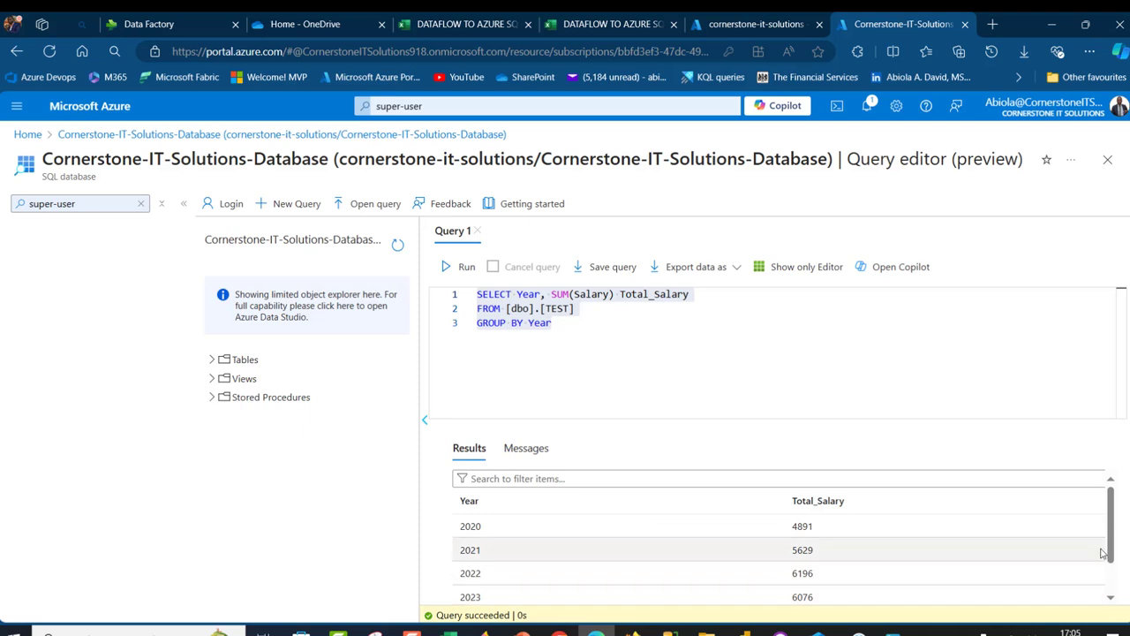
scroll(1110, 578, "down", 1)
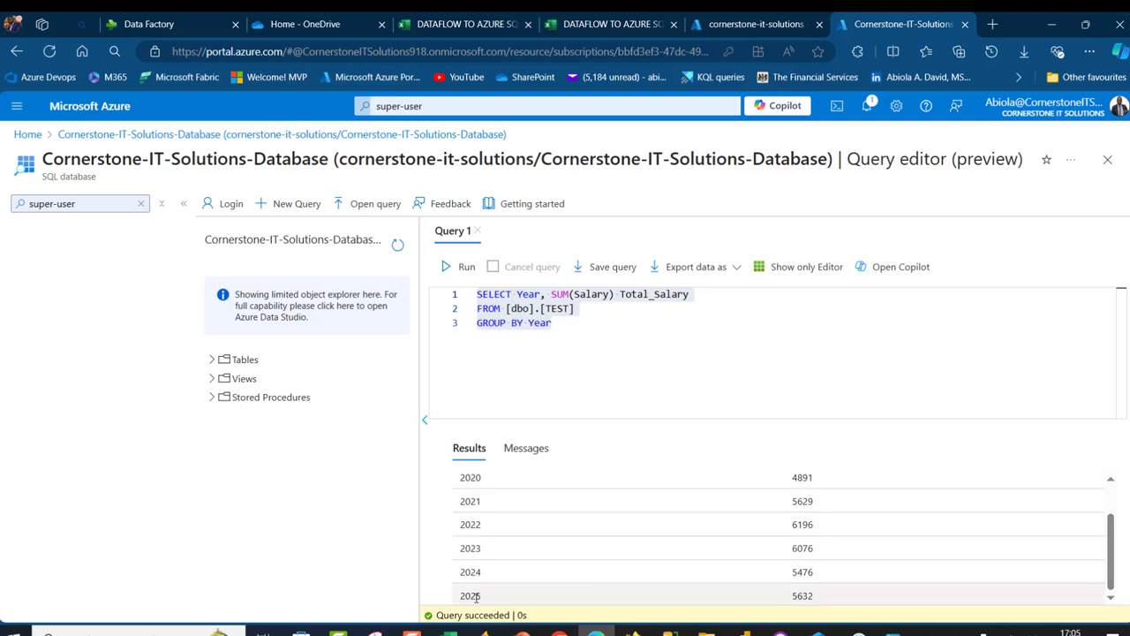
left_click(450, 632)
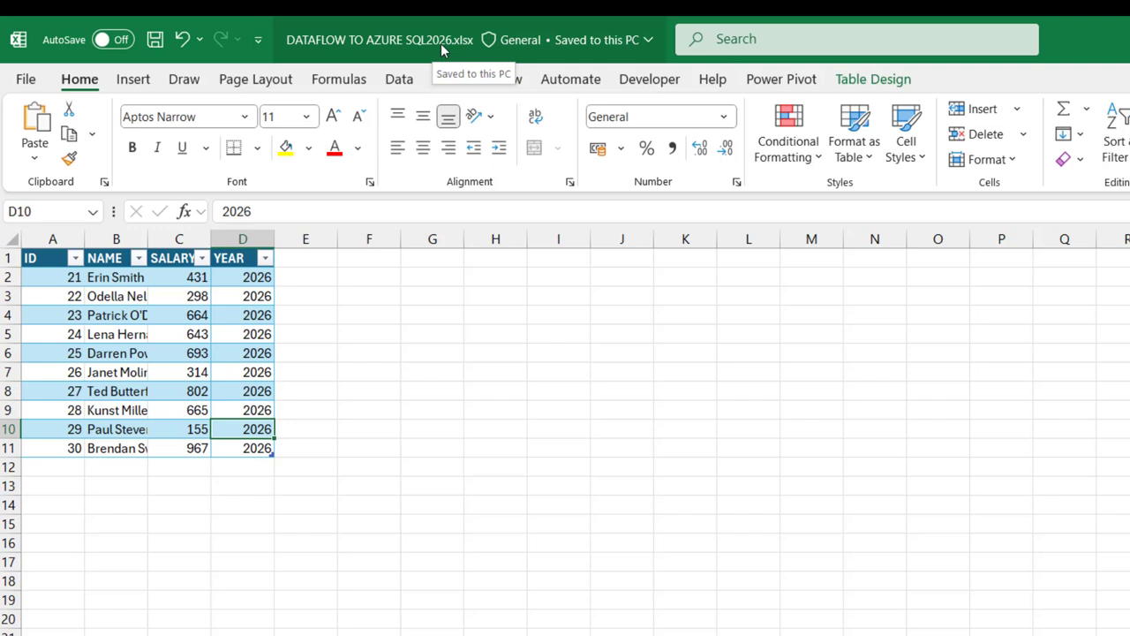
Turn on AutoSave to the organisation OneDrive and check the salary table's name, sales2026
left_click(122, 39)
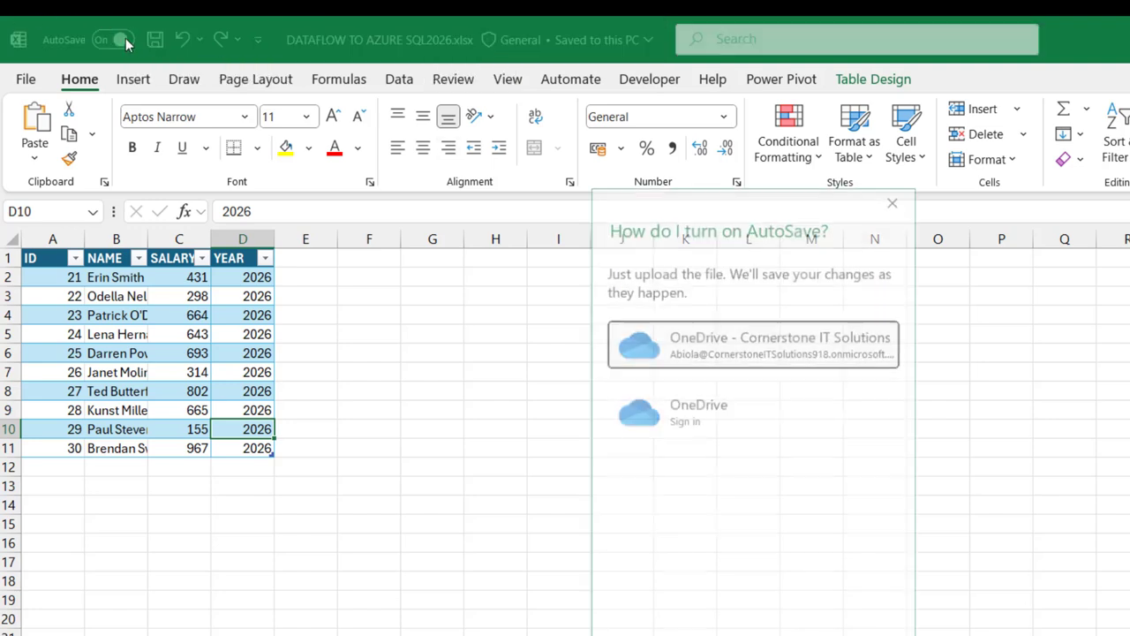
left_click(736, 355)
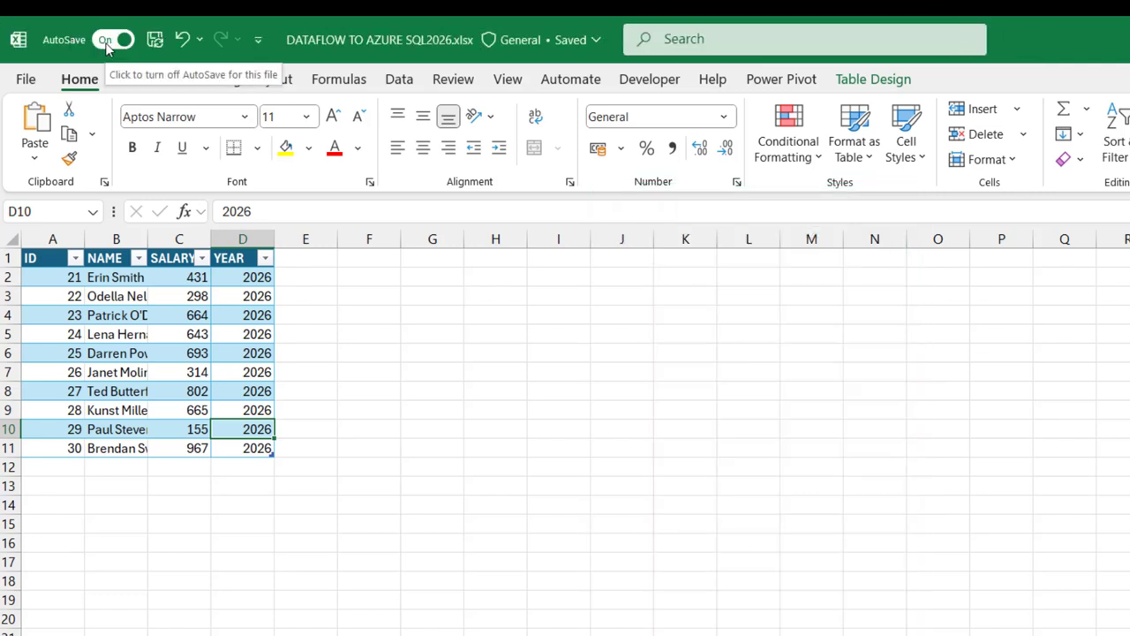
left_click_drag(169, 297, 201, 406)
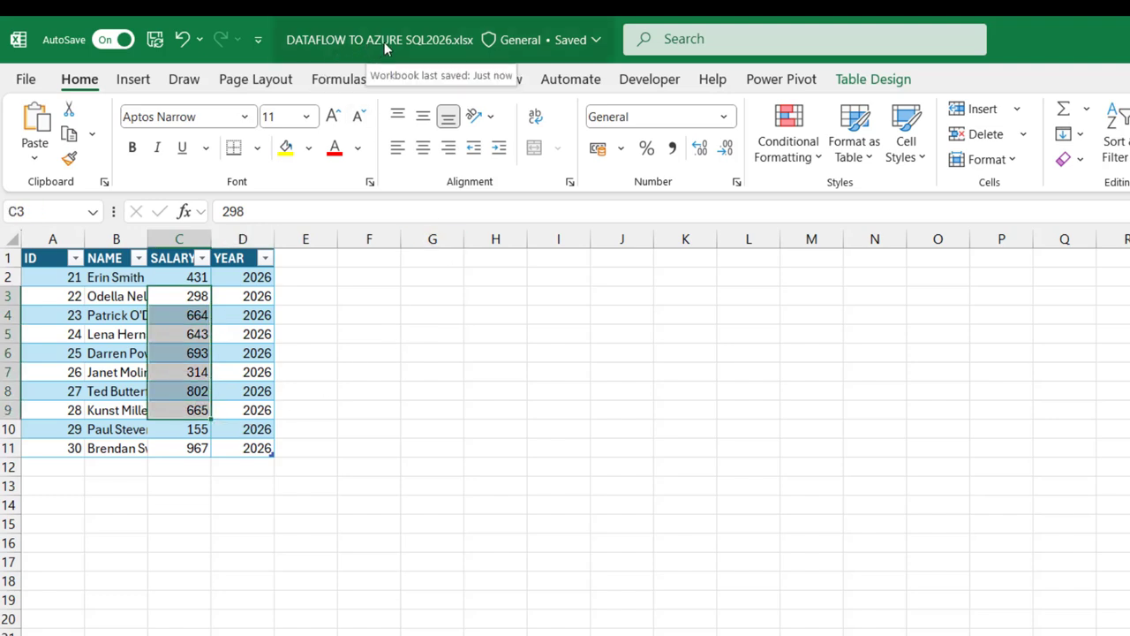
left_click(875, 84)
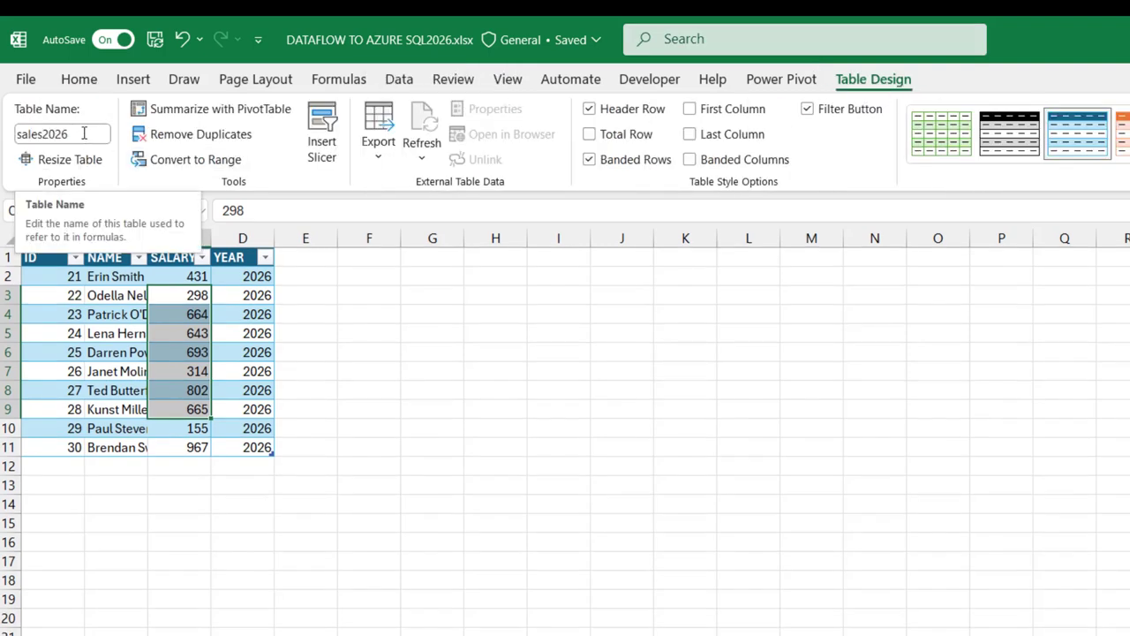
Refresh Dataflow 1 now and confirm the new succeeded 5:06:14 pm run in its refresh history
key("alt+Tab")
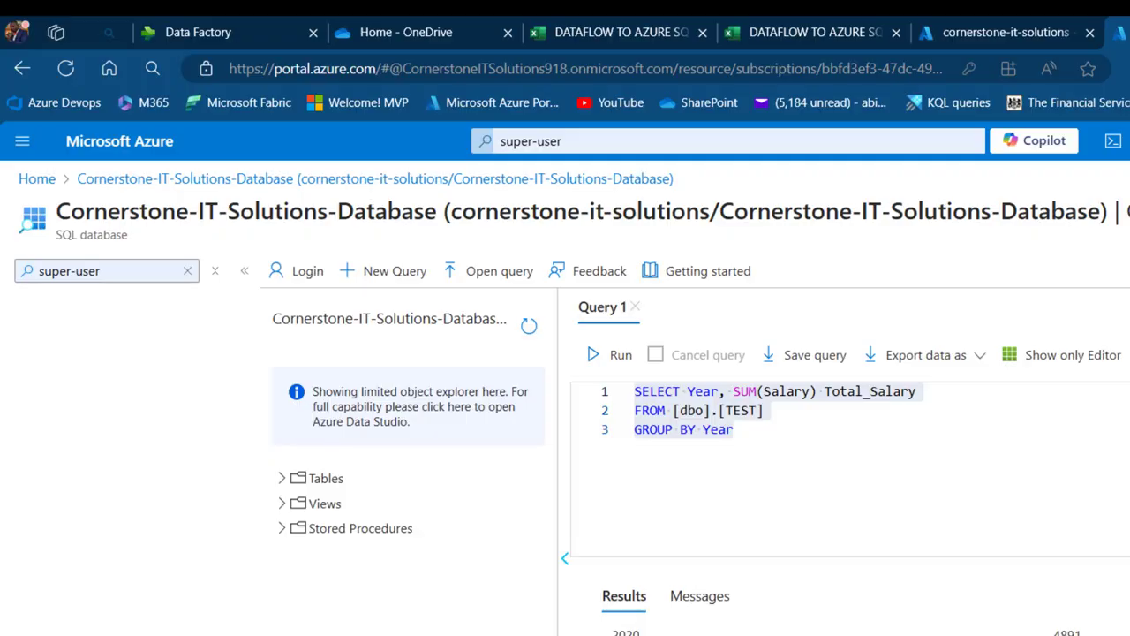
left_click(234, 27)
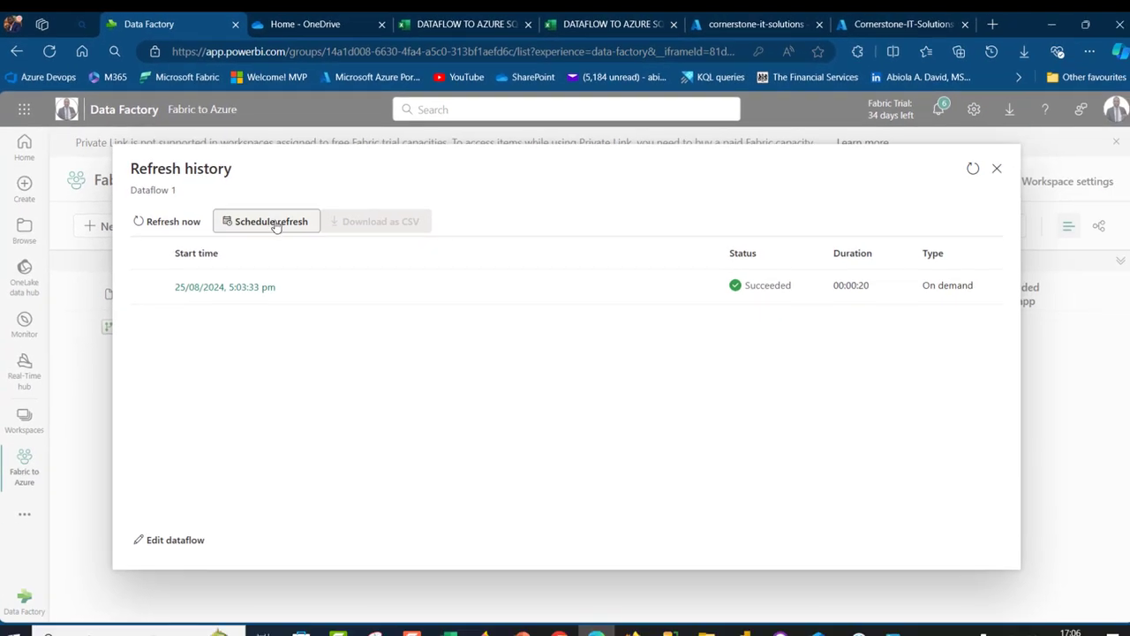
left_click(159, 222)
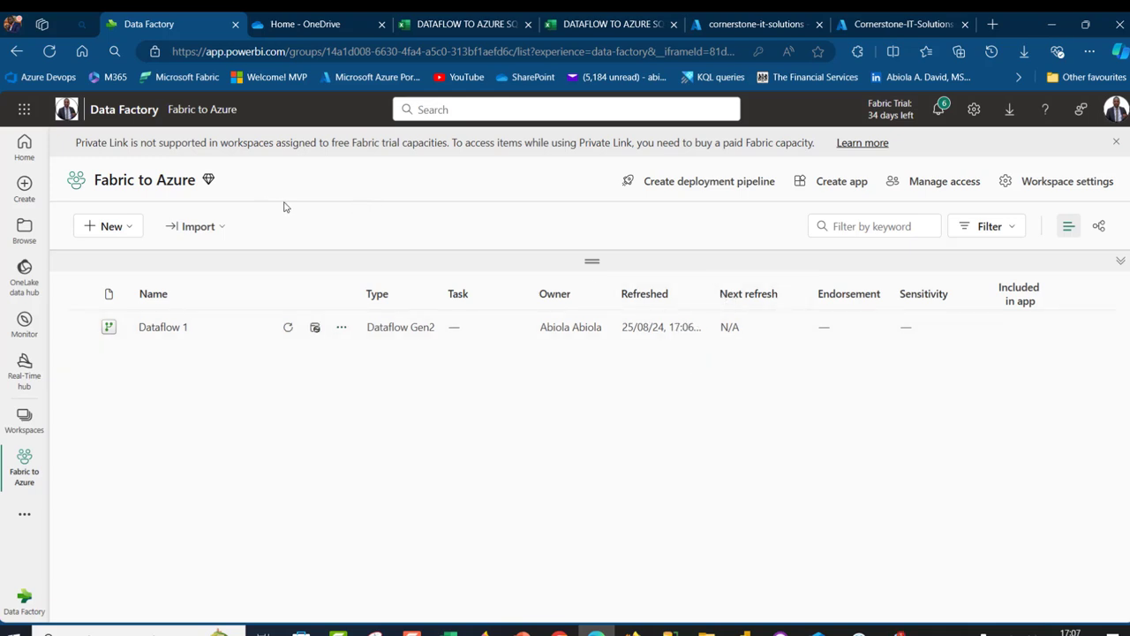
left_click(343, 330)
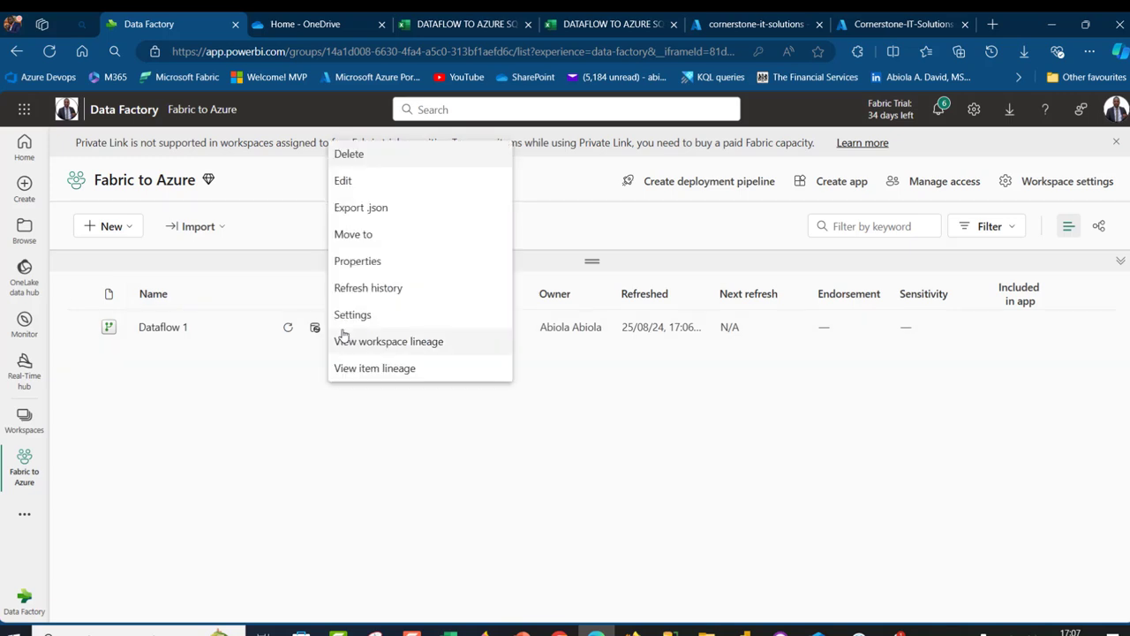
left_click(373, 291)
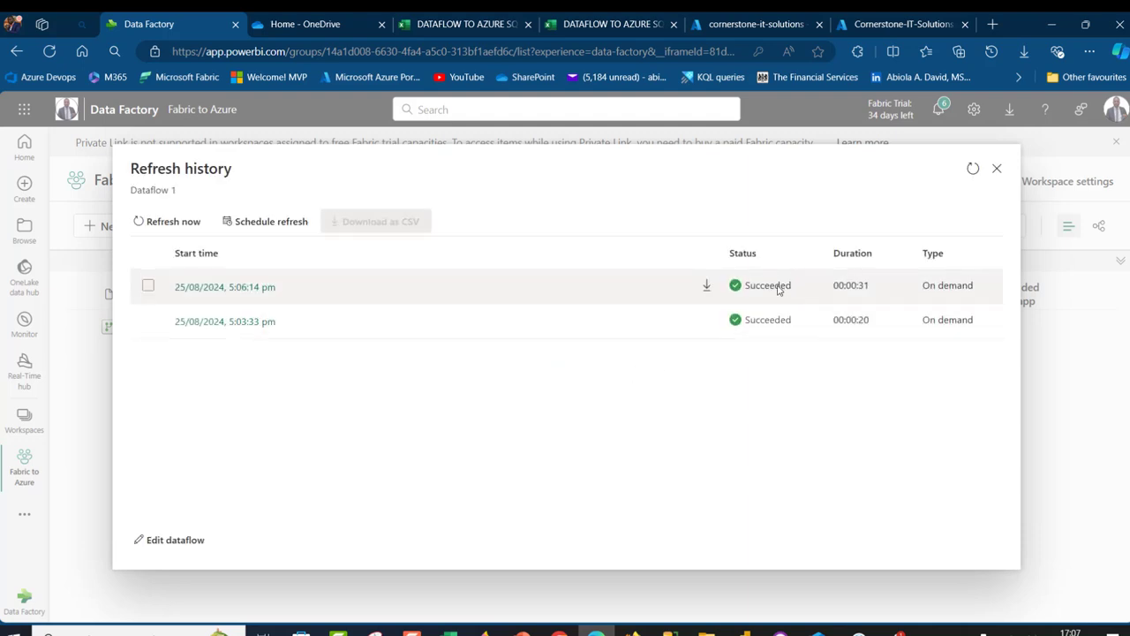
Rerun the per-year total-salary query on TEST and confirm the new 2026 total of 5632
left_click(796, 20)
left_click(894, 20)
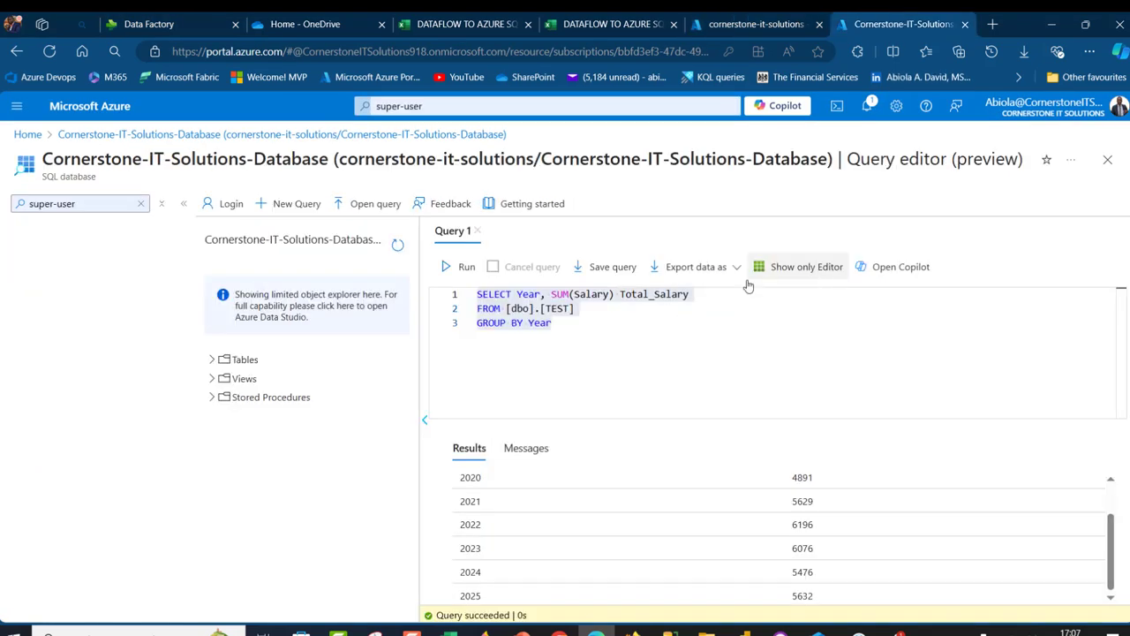
left_click_drag(554, 325, 441, 295)
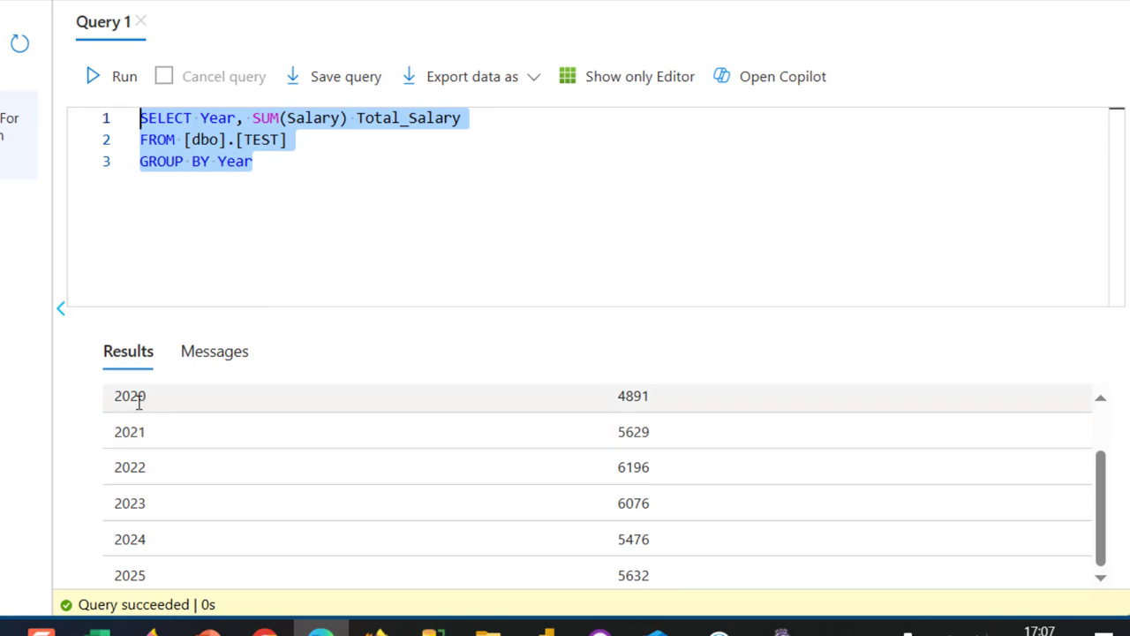
left_click(115, 85)
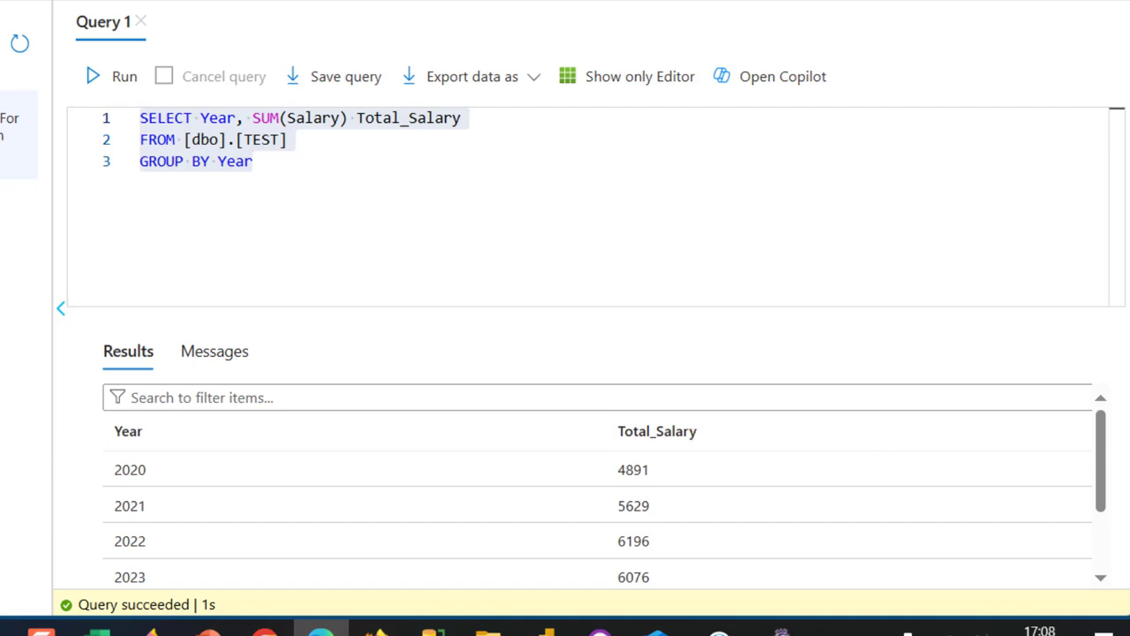
left_click_drag(1105, 474, 1105, 527)
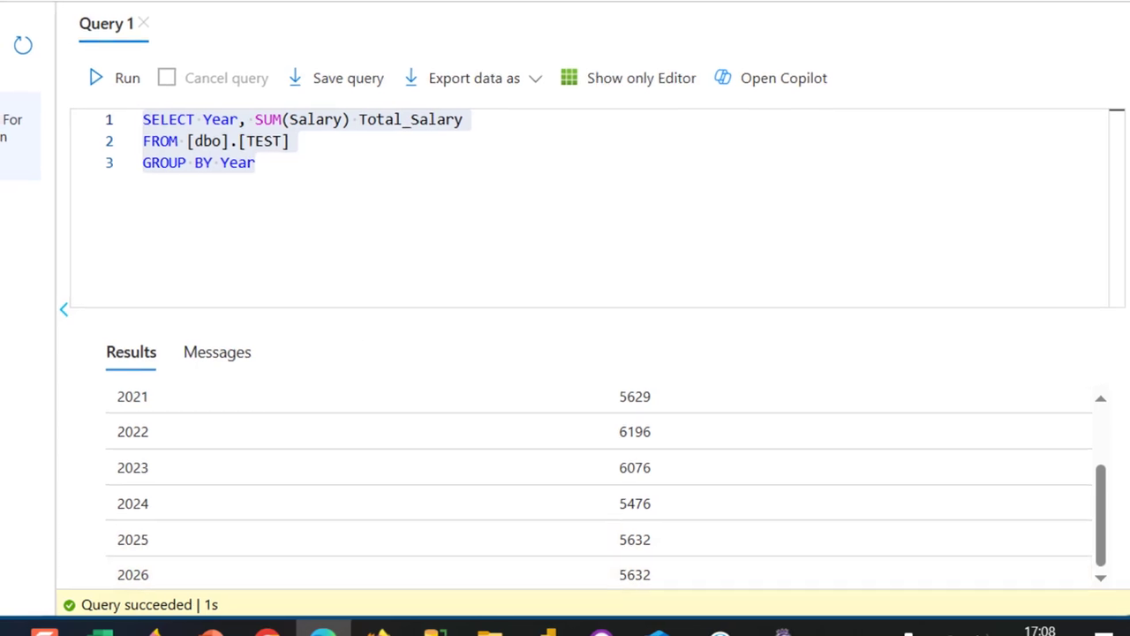
left_click(152, 11)
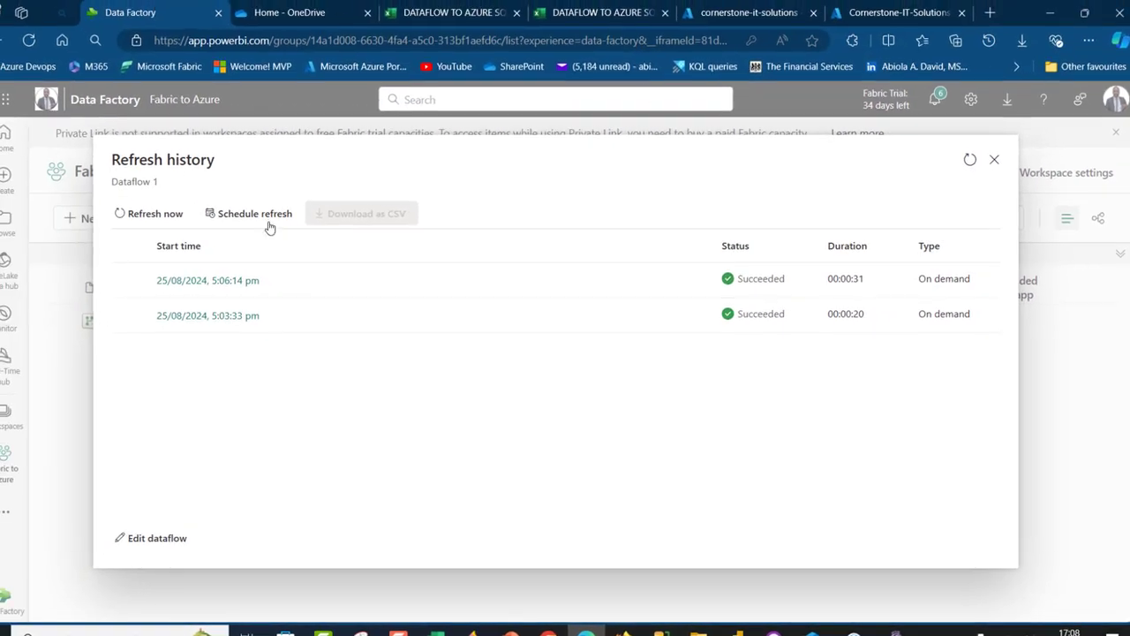
Set Dataflow 1's refresh time zone to Dublin, Edinburgh, Lisbon, London
left_click(254, 214)
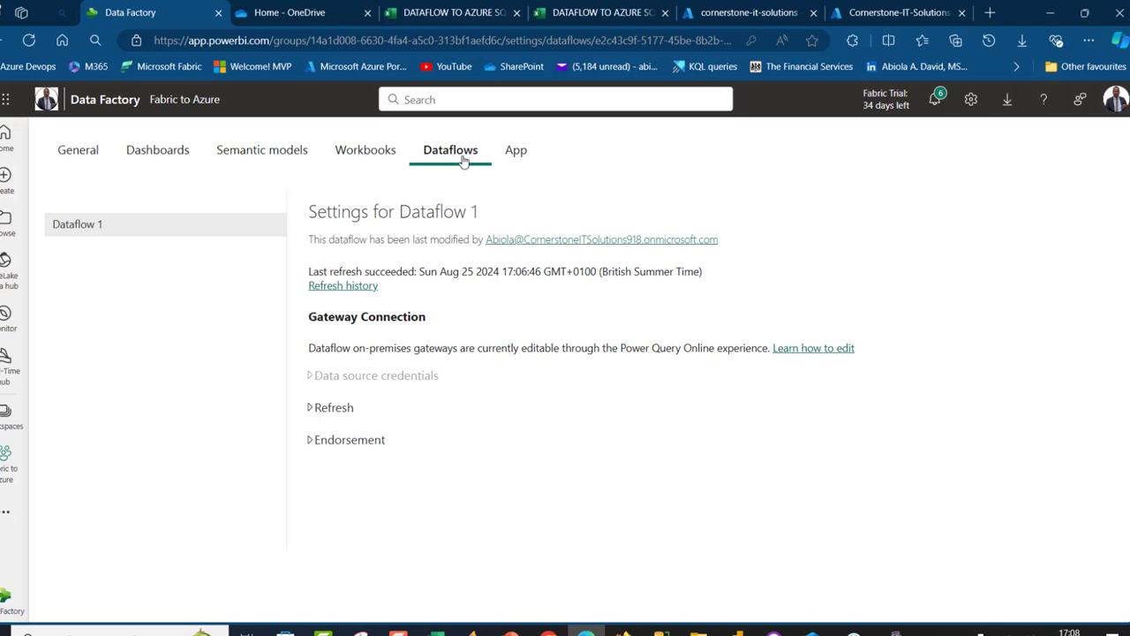
left_click(332, 407)
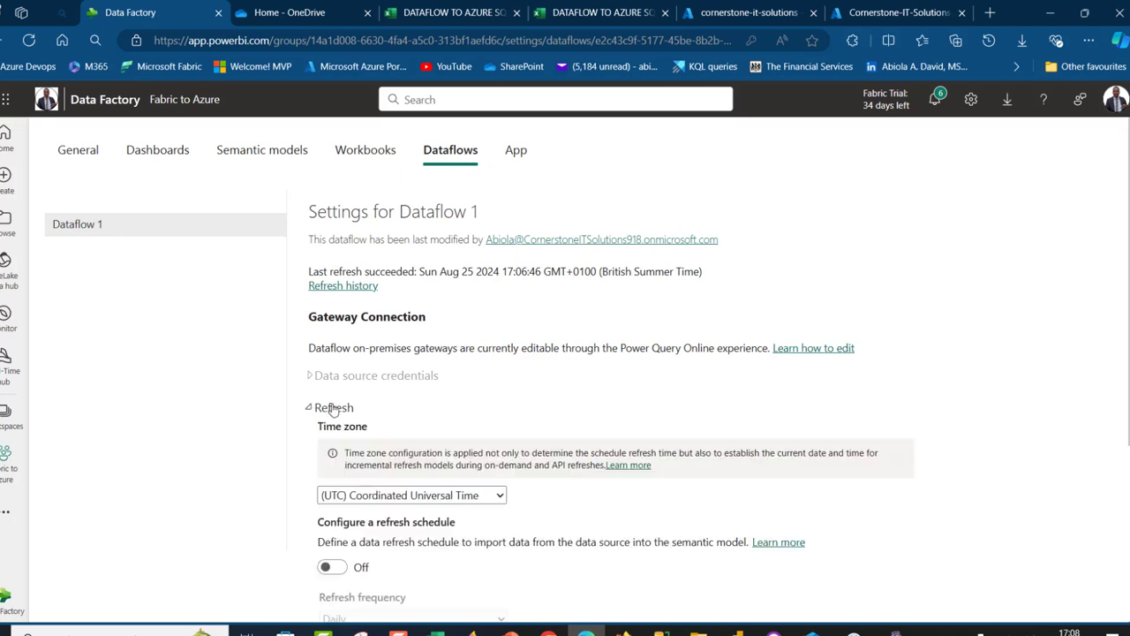
left_click(408, 495)
scroll(444, 389, "down", 1)
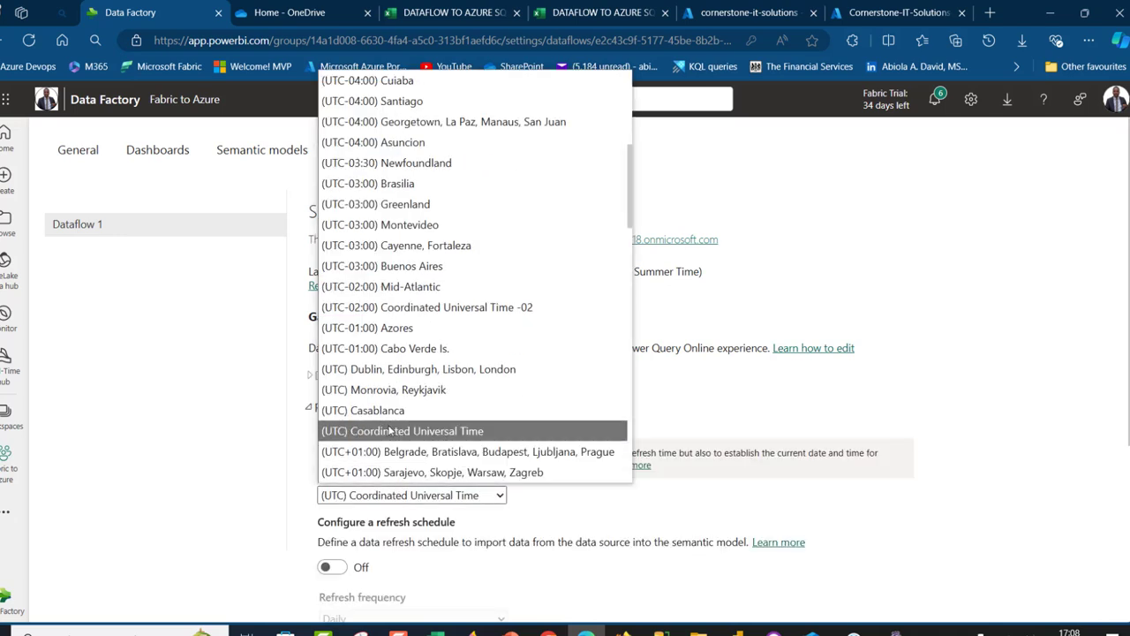
left_click(443, 371)
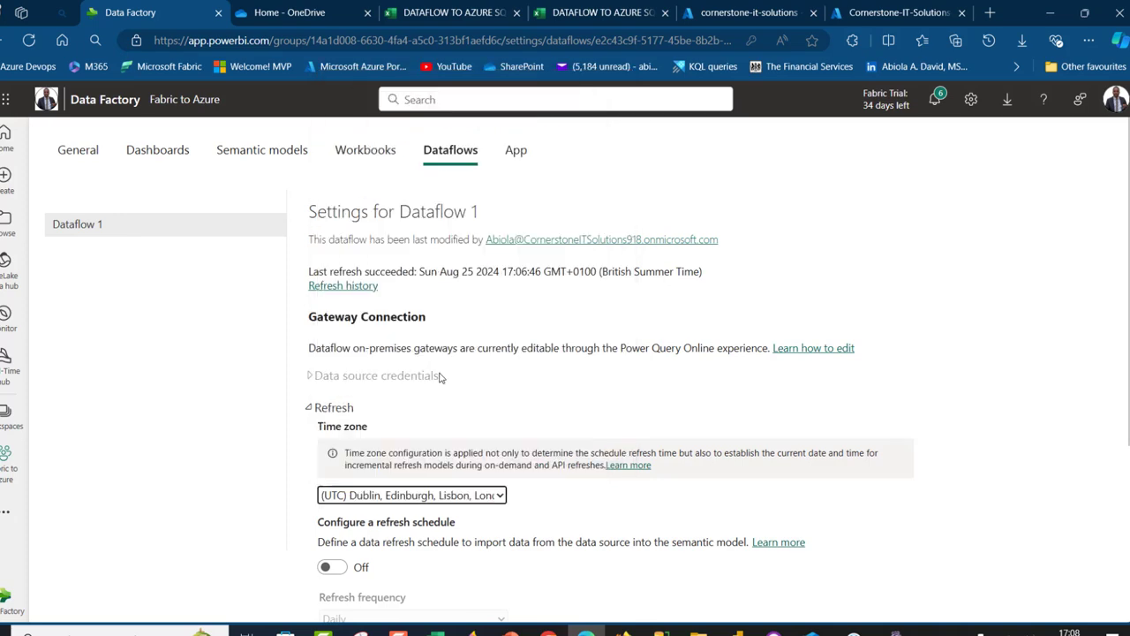
Turn the refresh schedule on with a Daily frequency at 1:00 AM
left_click(332, 567)
scroll(663, 366, "down", 3)
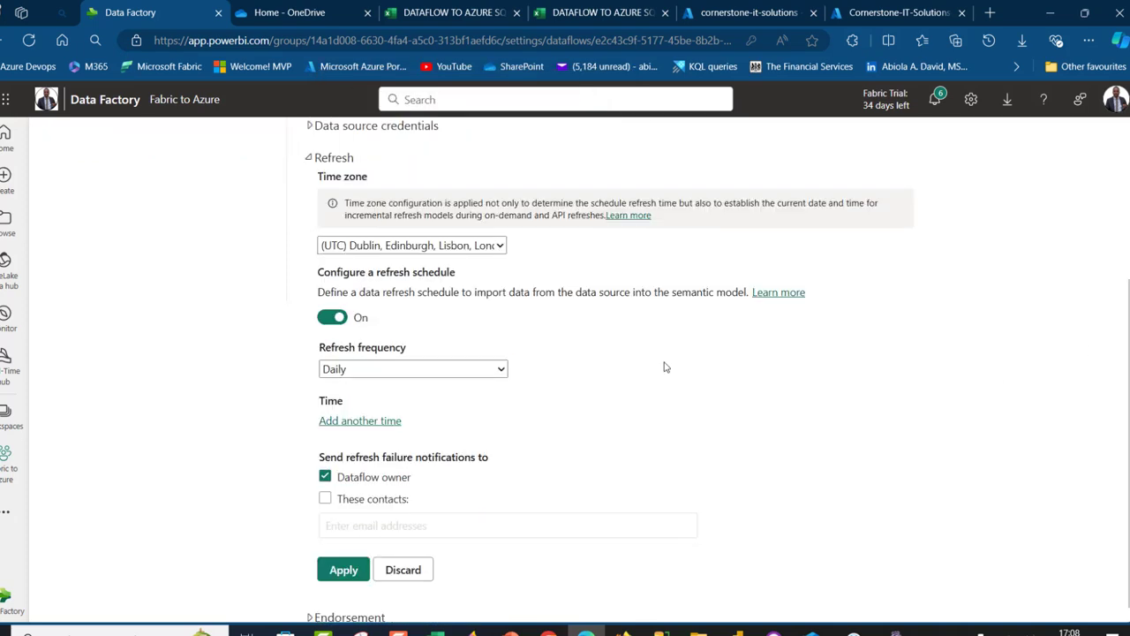
left_click(500, 370)
left_click(340, 398)
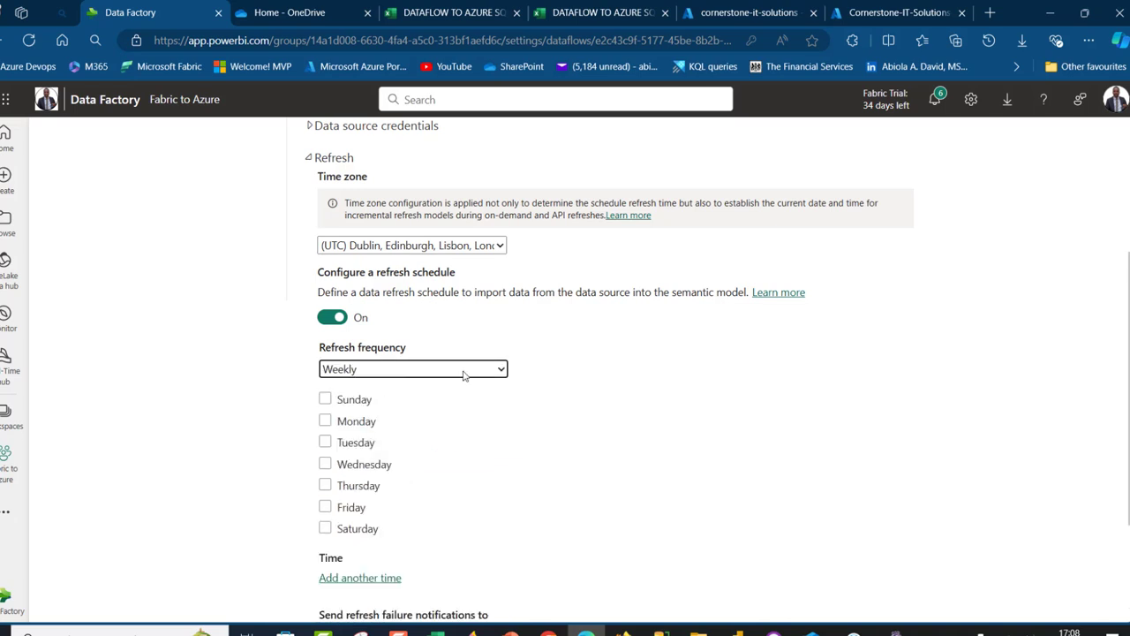
left_click(465, 371)
left_click(350, 411)
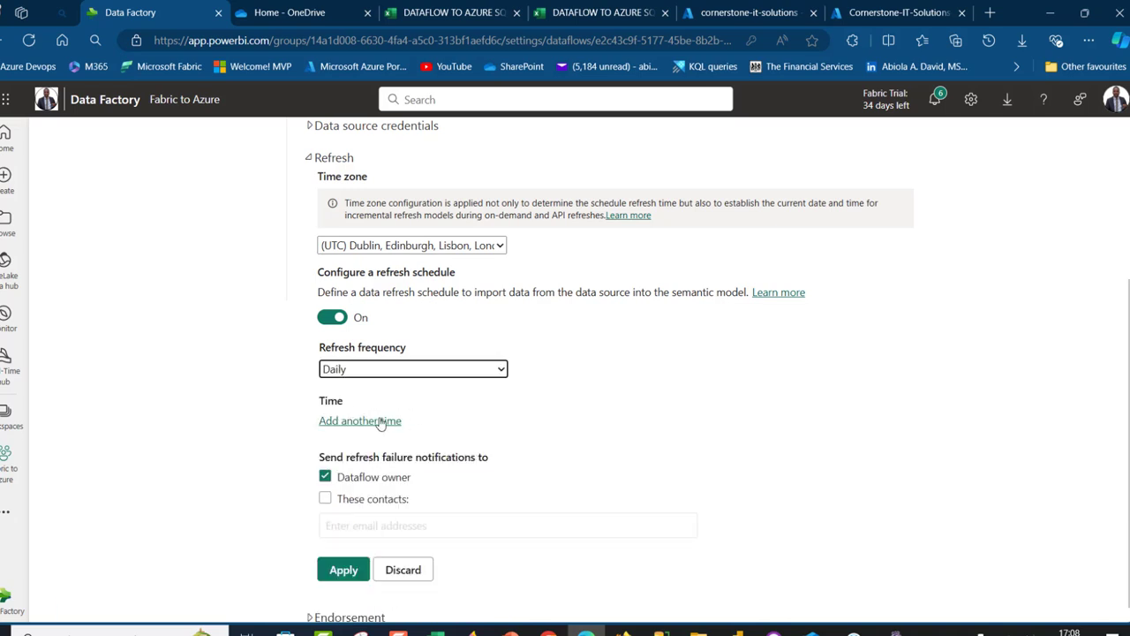
left_click(380, 421)
left_click(407, 423)
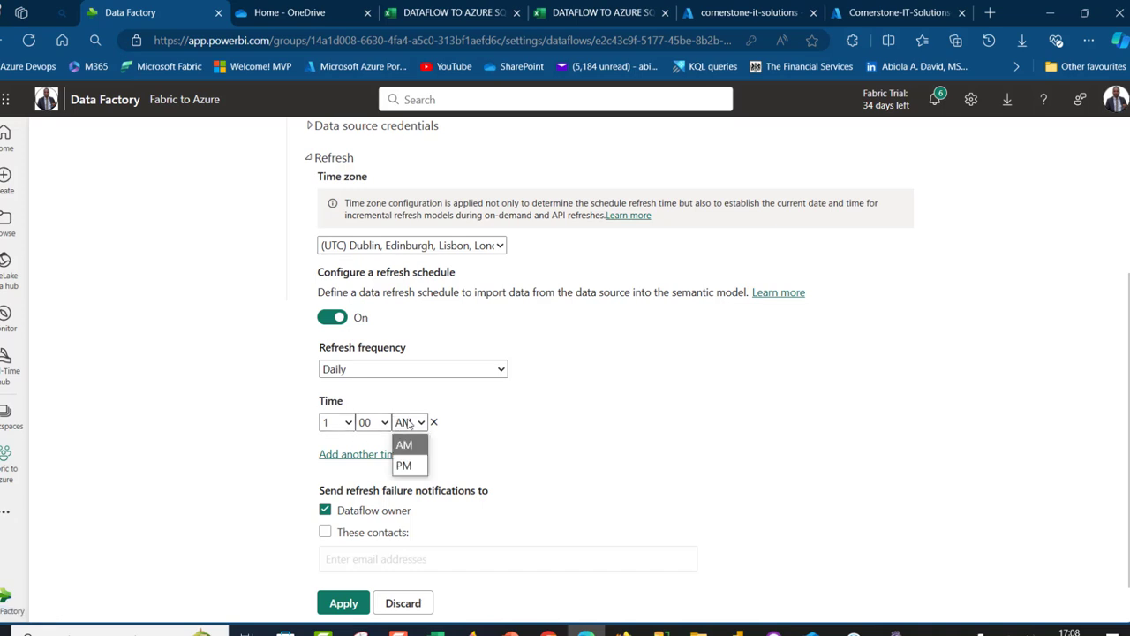
left_click(650, 459)
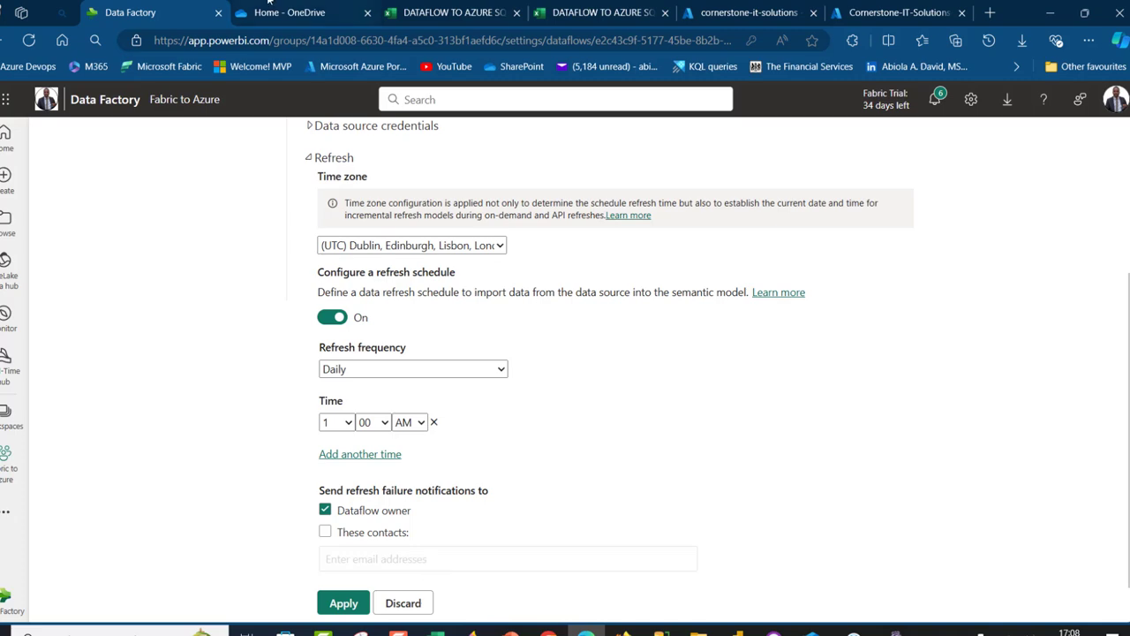
Return to the Azure SQL query editor page
left_click(856, 10)
left_click(755, 10)
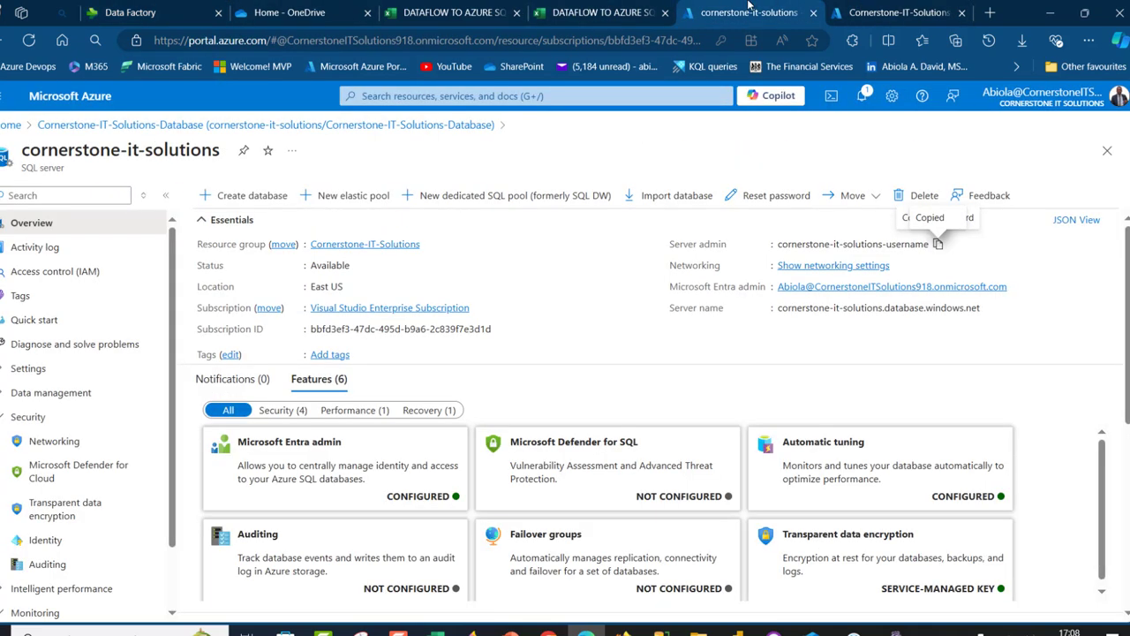
left_click(887, 10)
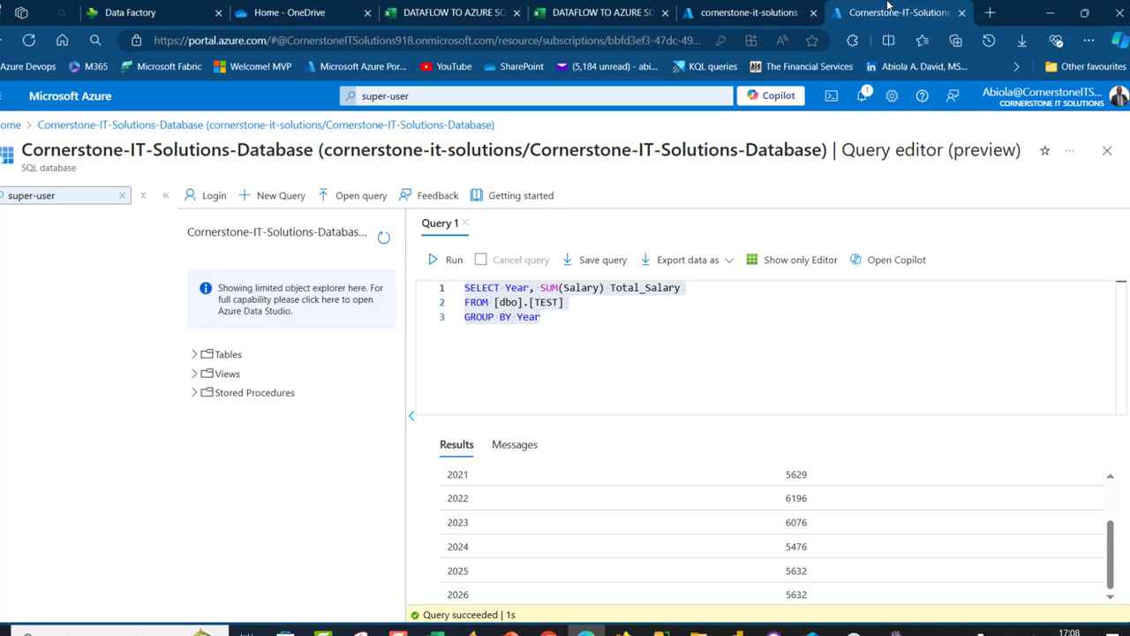